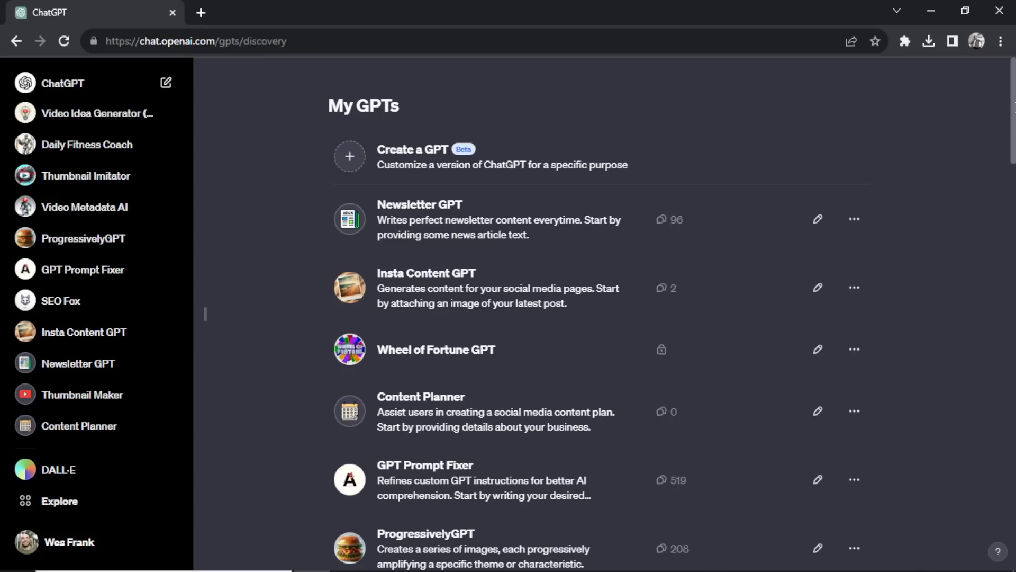
# Step: Look through the custom GPTs listed under My GPTs
pyautogui.scroll(-3, 604, 312)
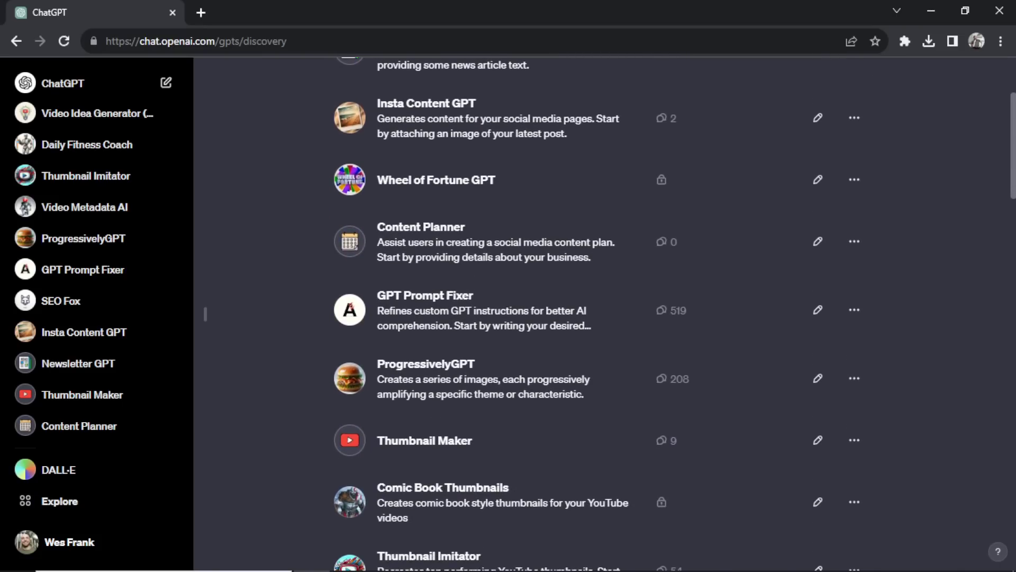
pyautogui.scroll(-2, 603, 313)
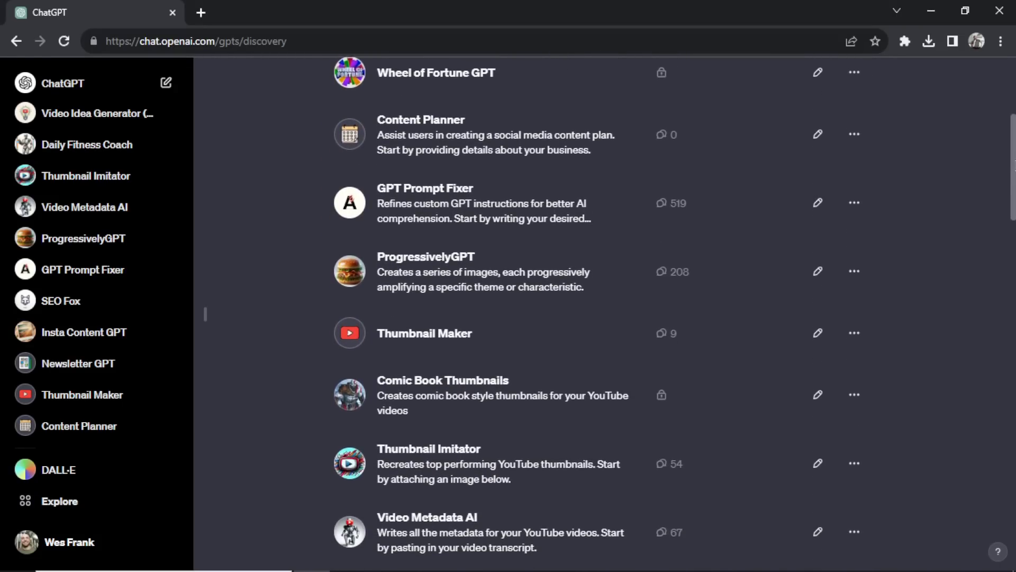
pyautogui.scroll(-1, 604, 313)
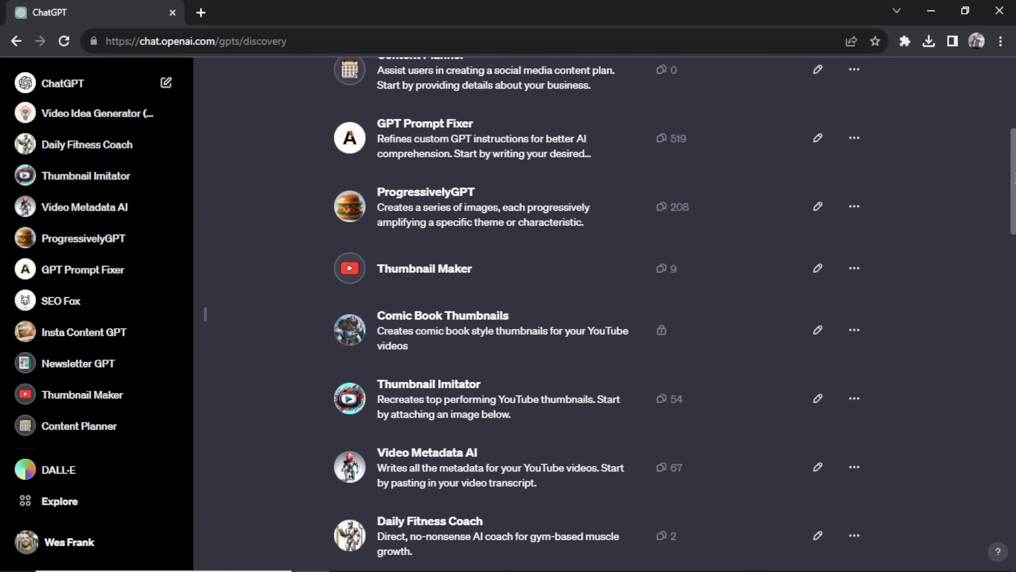
pyautogui.scroll(-2, 603, 312)
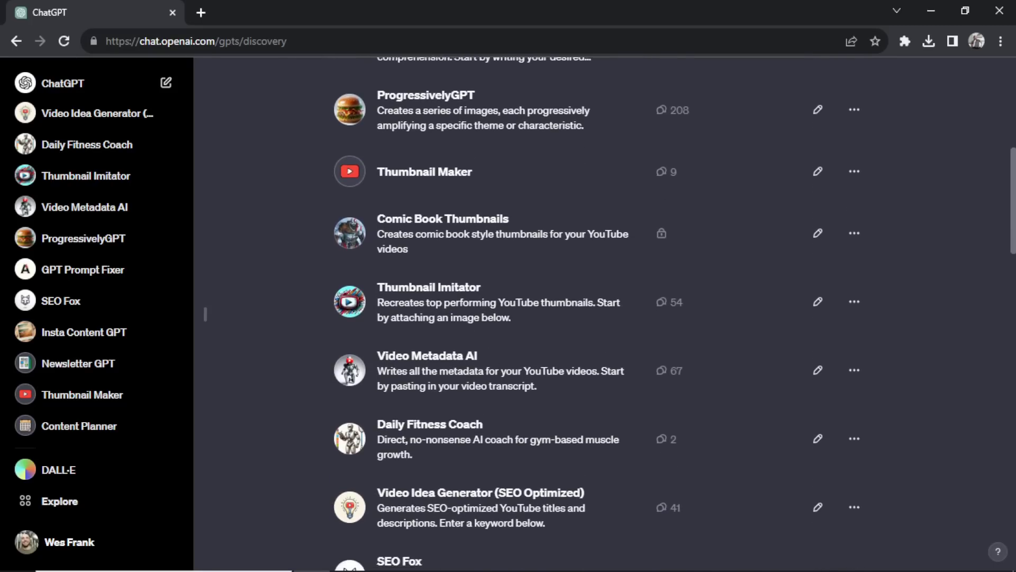
pyautogui.scroll(-2, 604, 312)
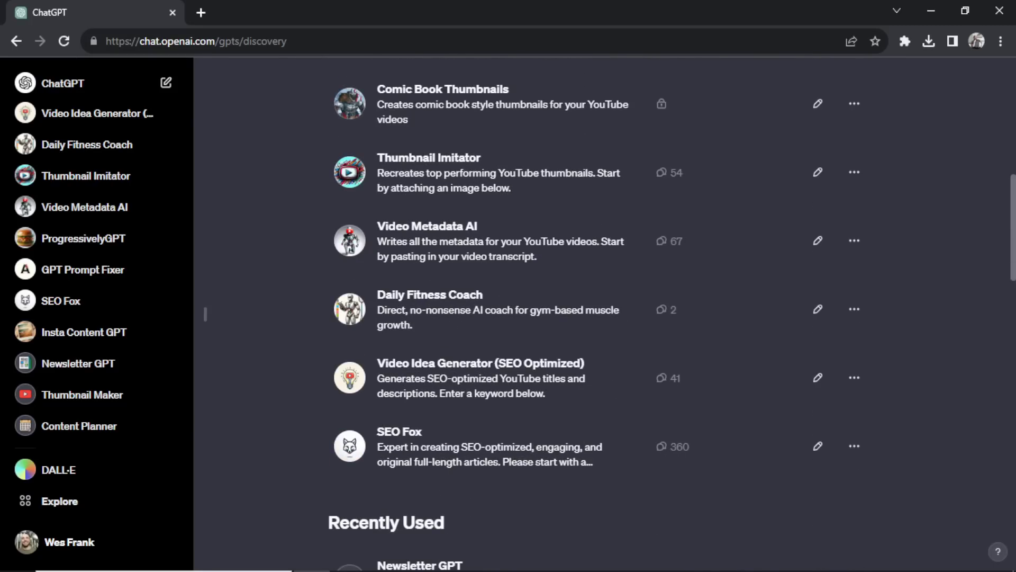
pyautogui.scroll(3, 604, 312)
pyautogui.scroll(2, 604, 313)
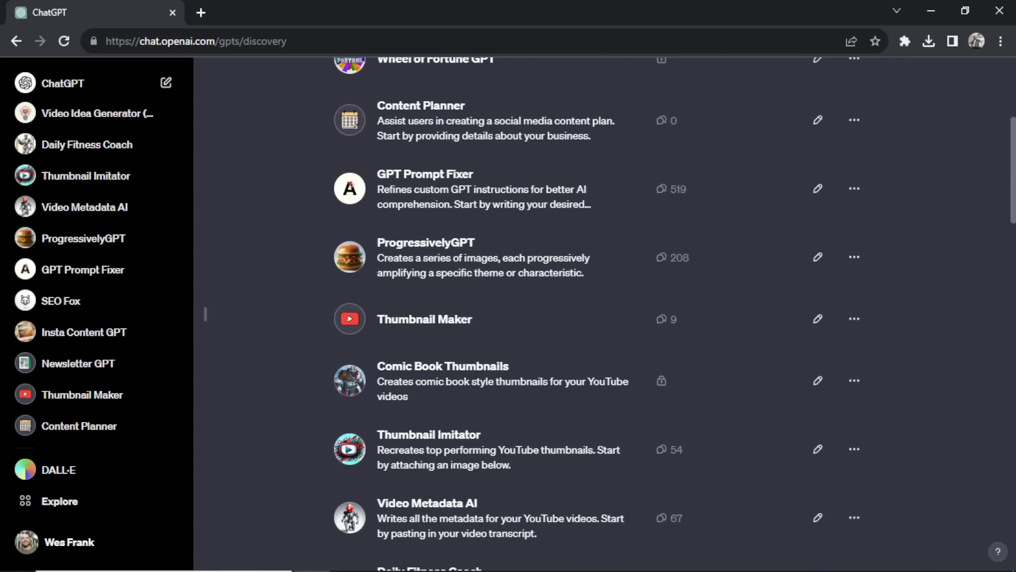
pyautogui.scroll(5, 1014, 127)
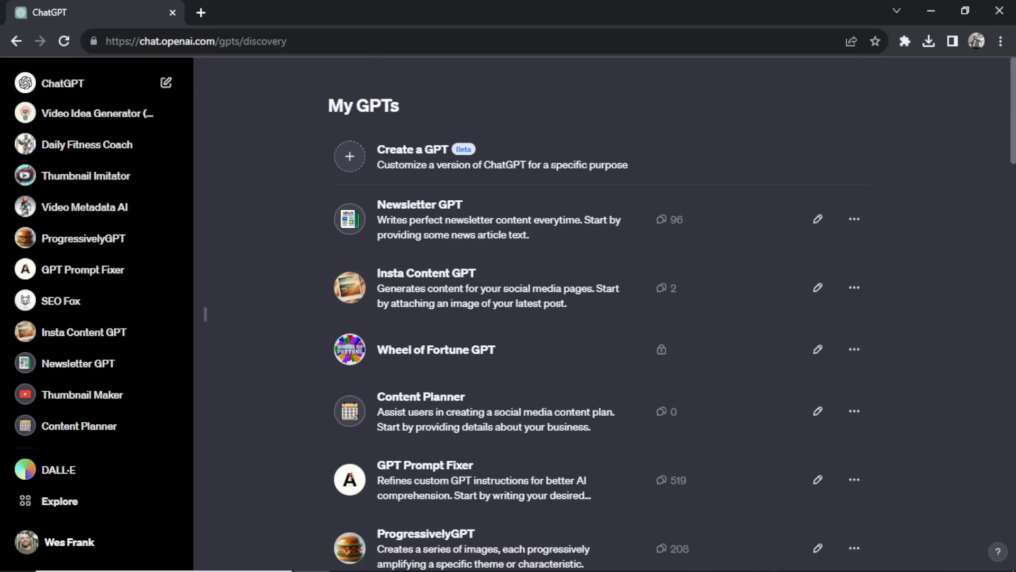
pyautogui.scroll(-10, 1012, 229)
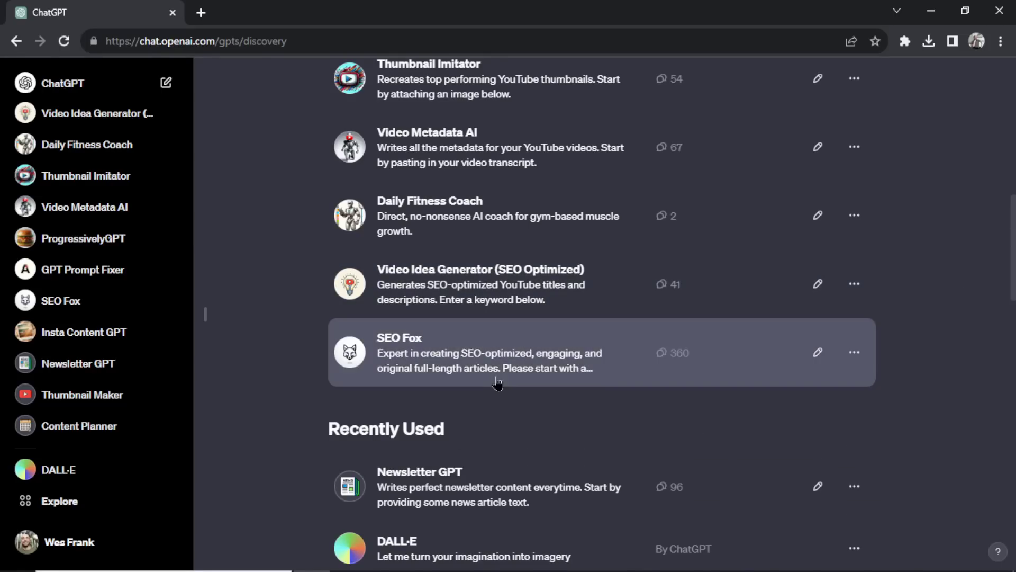
# Step: Open the SEO Fox GPT and send it the keyword "Art History"
pyautogui.click(653, 347)
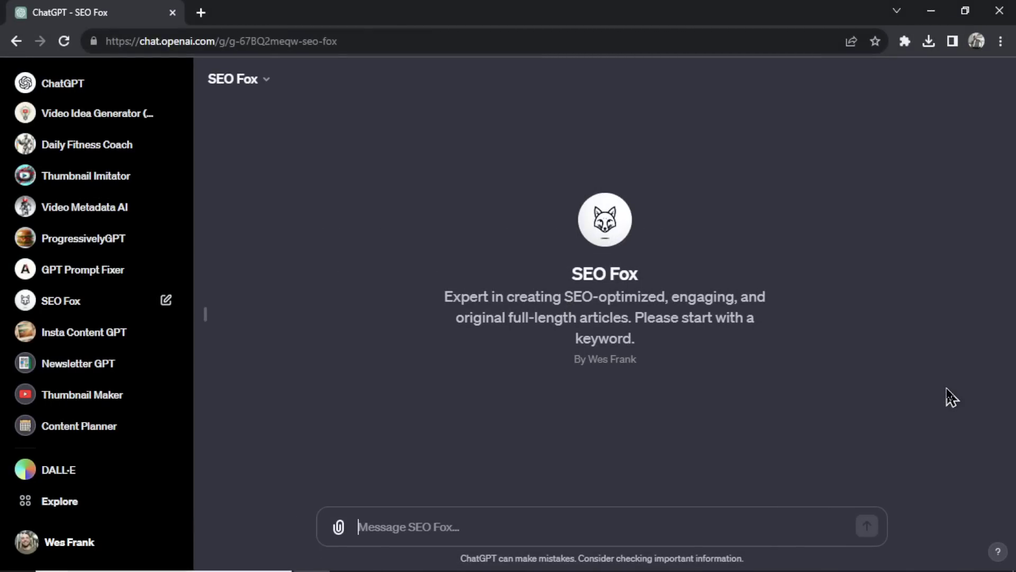
pyautogui.write('Art History')
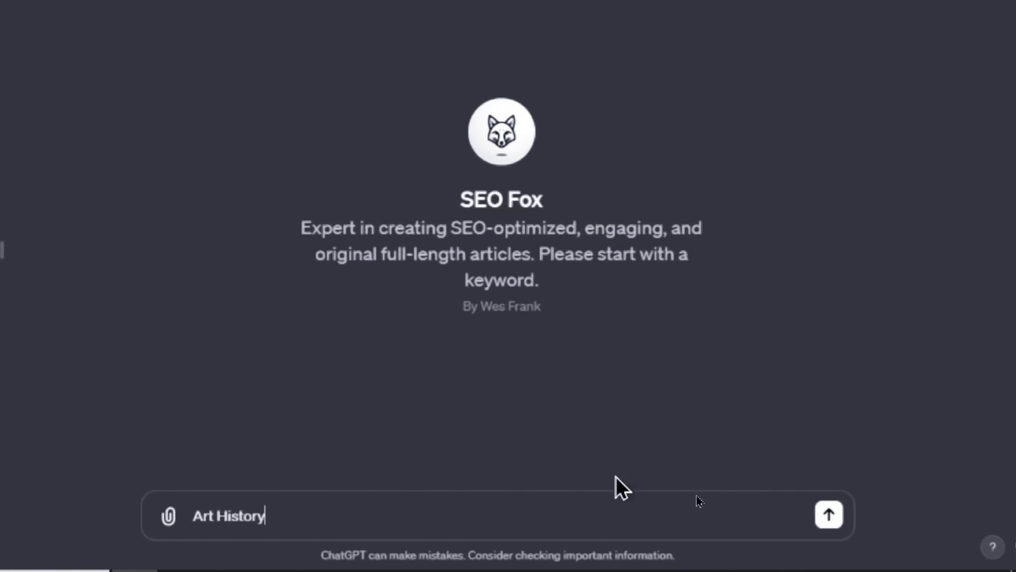
pyautogui.click(829, 514)
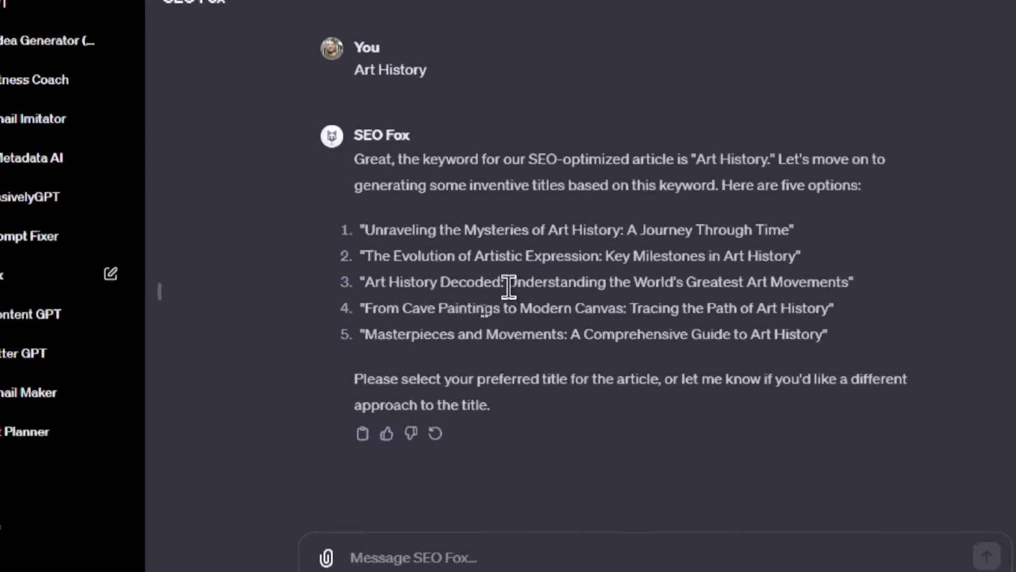
# Step: Review the suggested article titles and choose the fifth with the message "Please use number 5"
pyautogui.moveTo(509, 286); pyautogui.dragTo(717, 286)
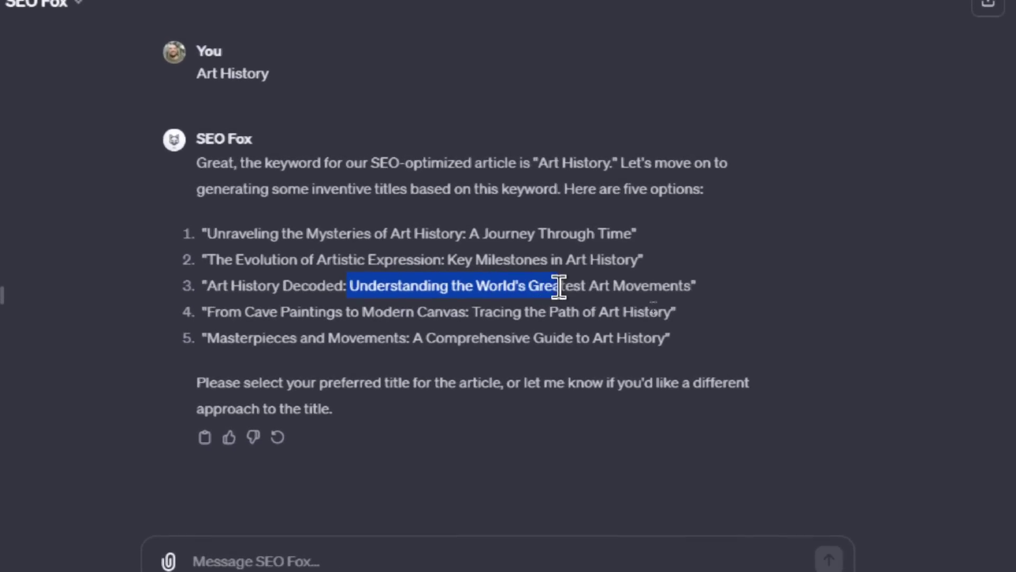
pyautogui.moveTo(559, 286); pyautogui.dragTo(690, 285)
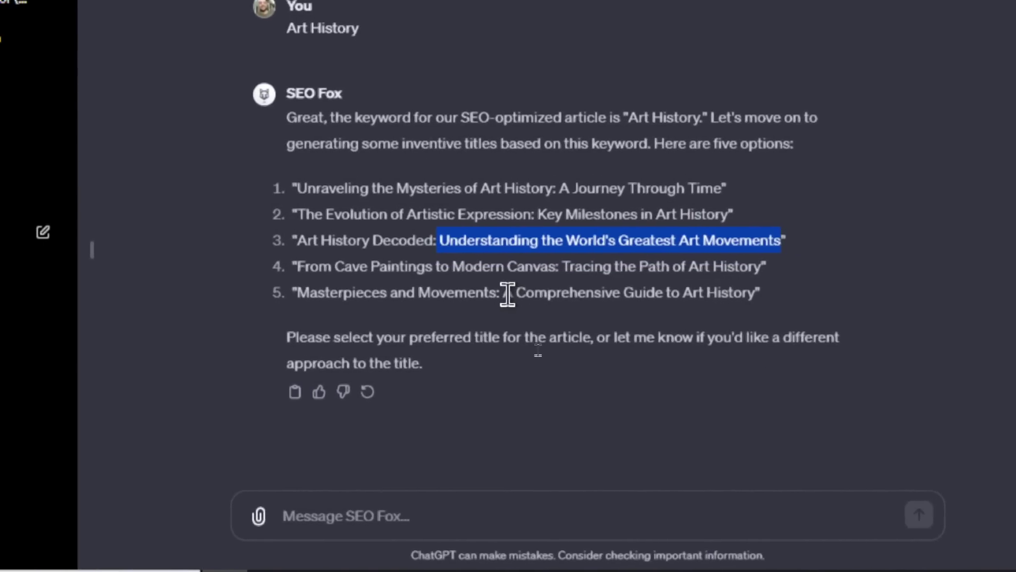
pyautogui.moveTo(505, 293); pyautogui.dragTo(755, 292)
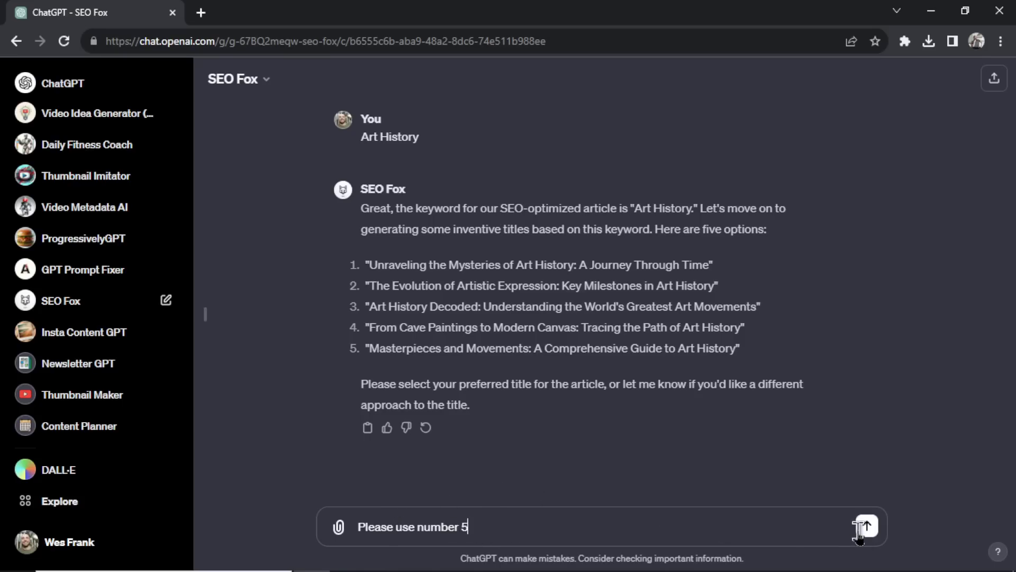
pyautogui.click(863, 528)
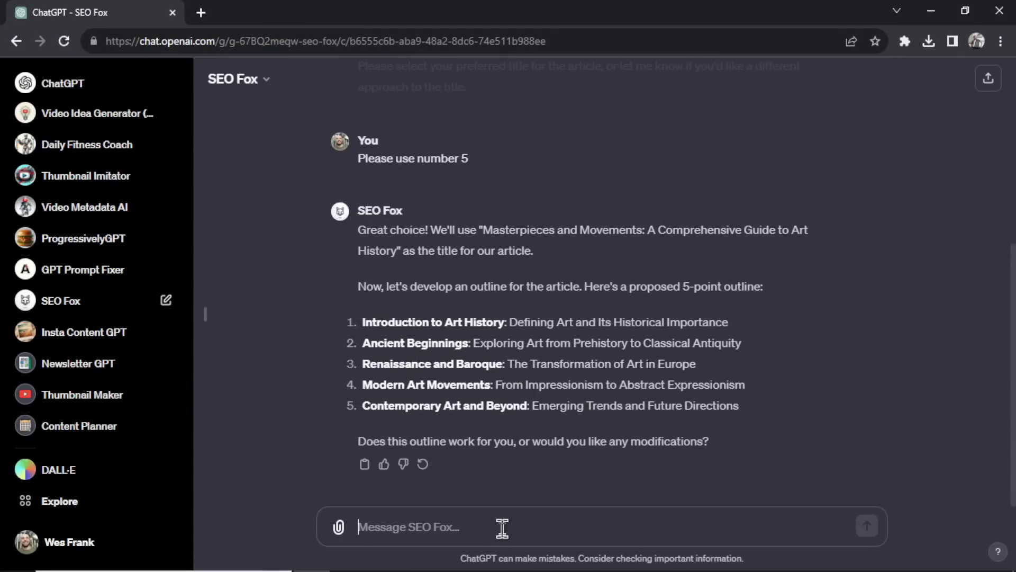
# Step: Approve the proposed outline with the message "That works" and read through the generated introduction
pyautogui.write('That works')
pyautogui.click(867, 526)
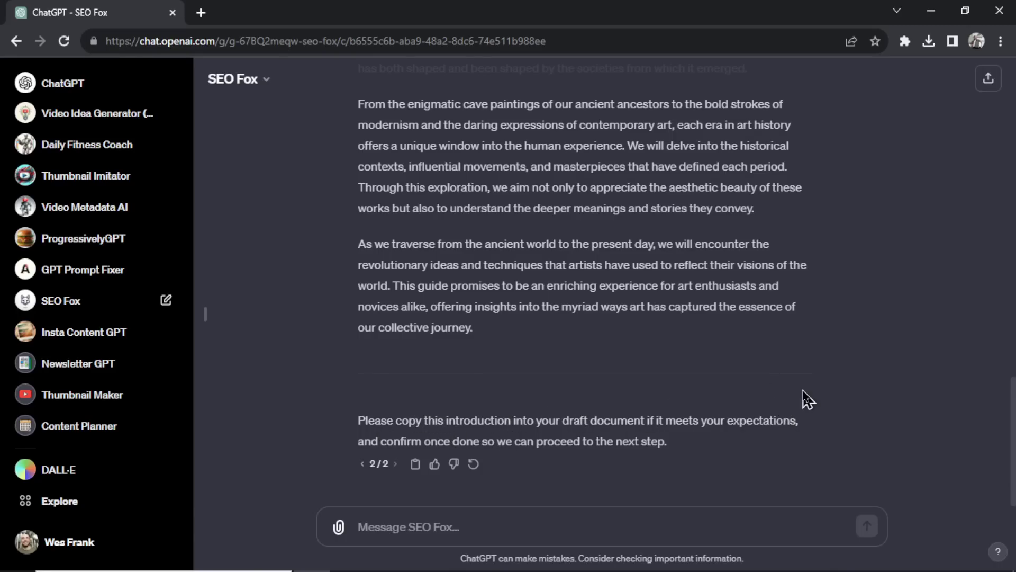
pyautogui.scroll(8, 808, 399)
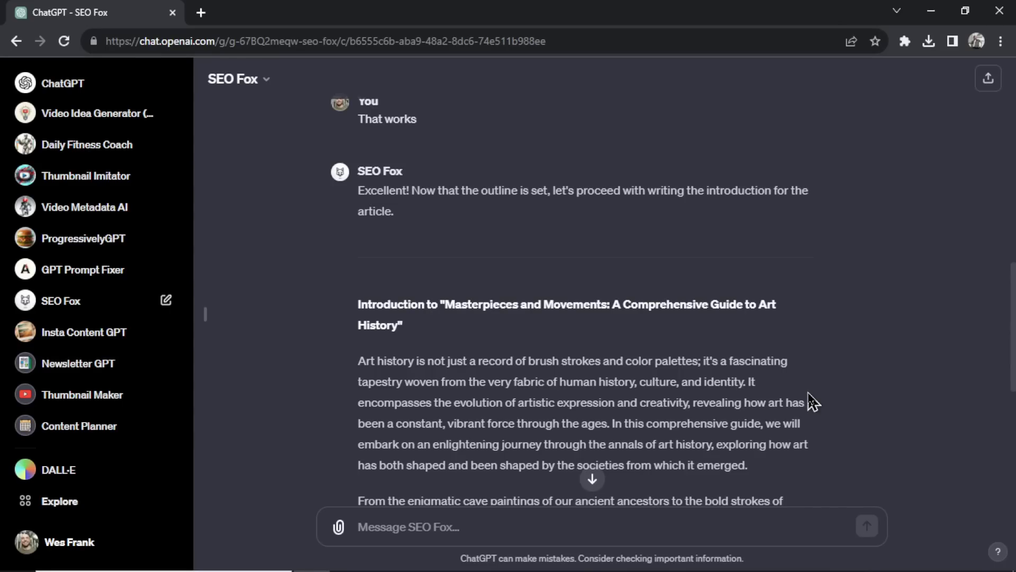
pyautogui.scroll(-1, 813, 403)
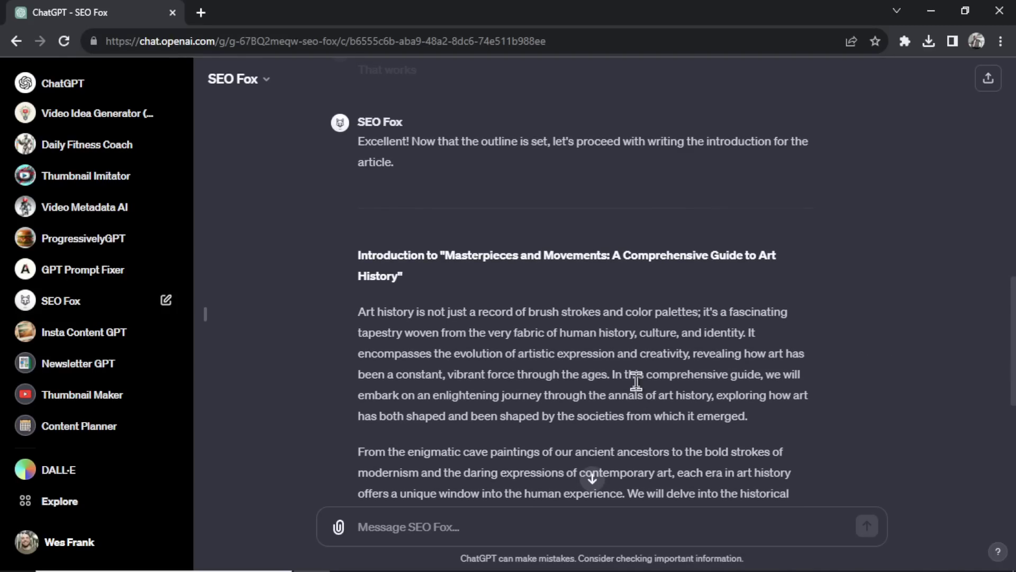
pyautogui.scroll(-2, 646, 377)
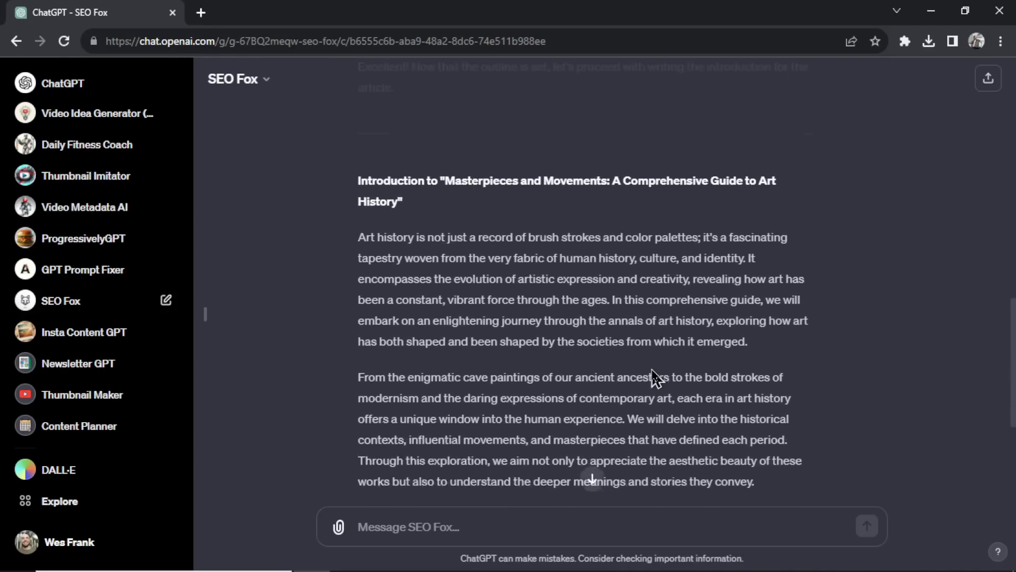
# Step: Start a new Medium story and copy "Masterpieces and Movements: A Comprehensive Guide to Art History" from the SEO Fox chat in as its title
pyautogui.click(201, 12)
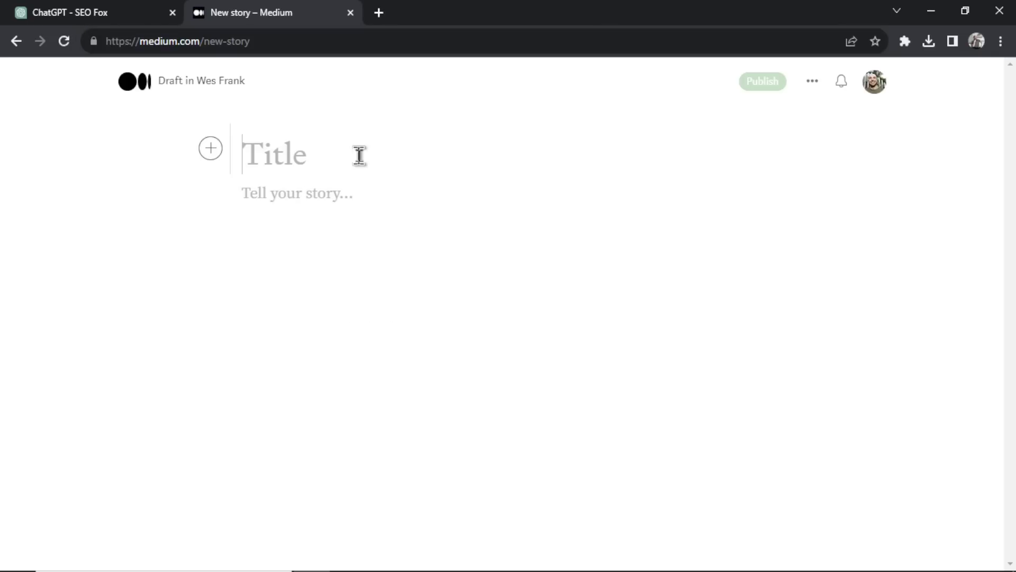
pyautogui.click(95, 13)
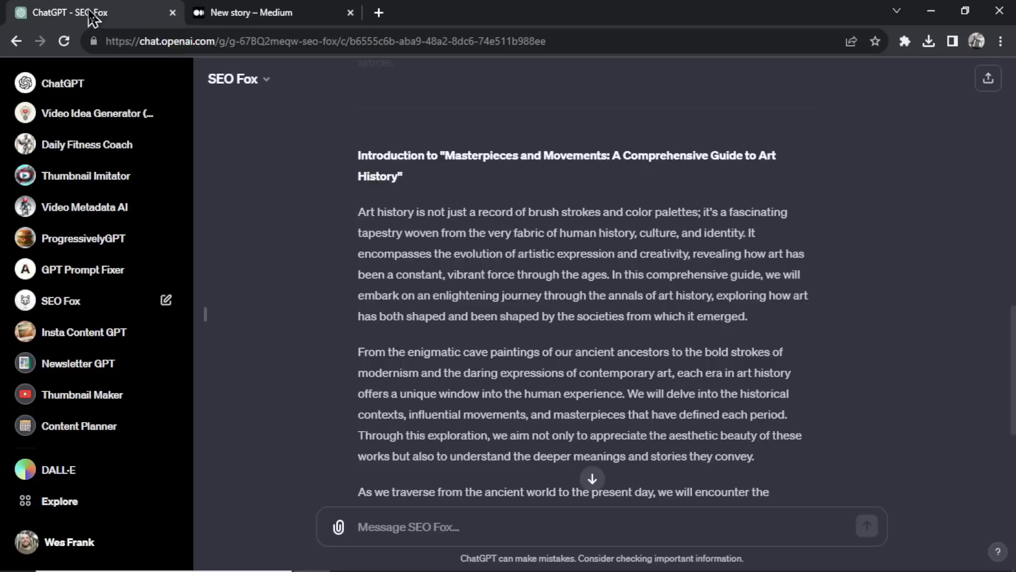
pyautogui.scroll(2, 450, 254)
pyautogui.moveTo(445, 256); pyautogui.dragTo(410, 283)
pyautogui.click(268, 11)
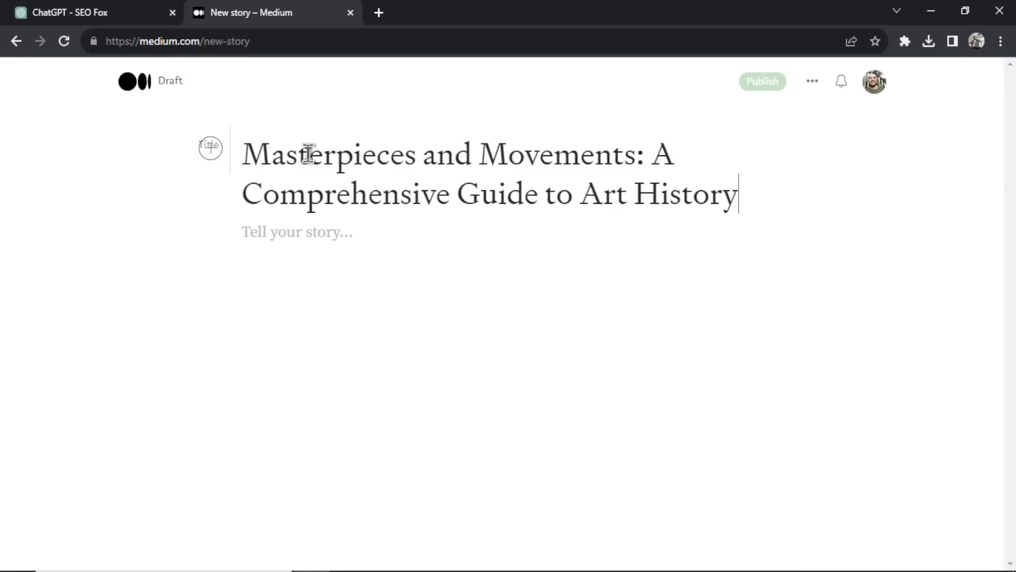
# Step: Copy the introduction paragraphs from the SEO Fox chat into the body of the Medium draft
pyautogui.click(136, 12)
pyautogui.scroll(-3, 506, 322)
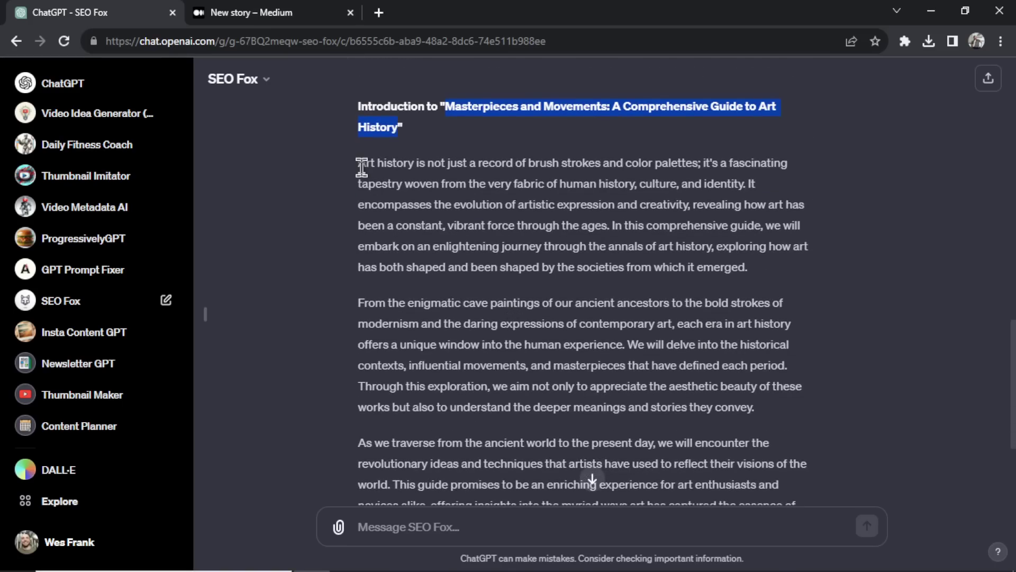
pyautogui.moveTo(356, 168); pyautogui.dragTo(588, 277)
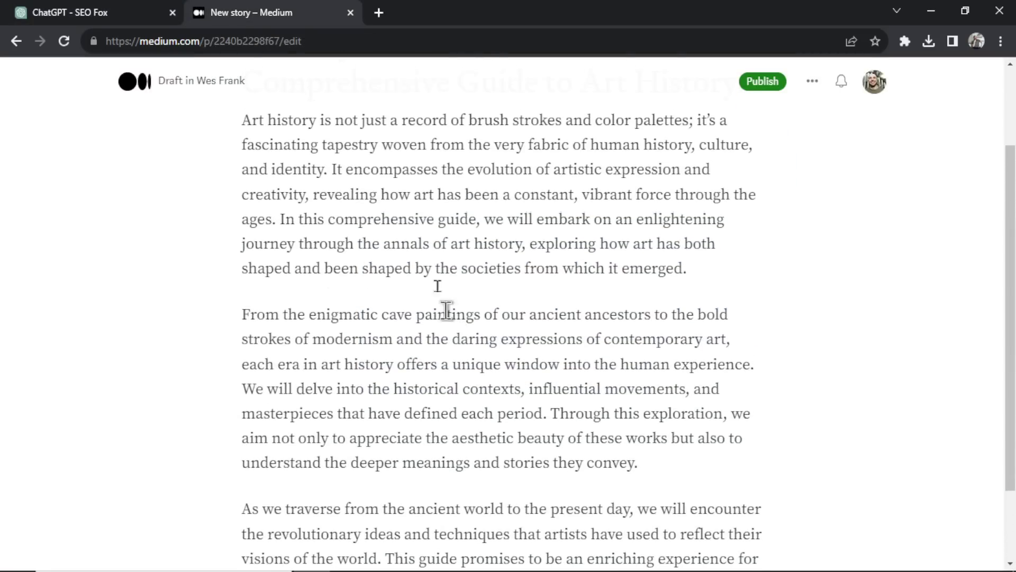
# Step: Review the five-point outline in the SEO Fox chat and start a new paragraph below the introduction in the Medium draft
pyautogui.hotkey('ctrl', 'shift', 'Tab')
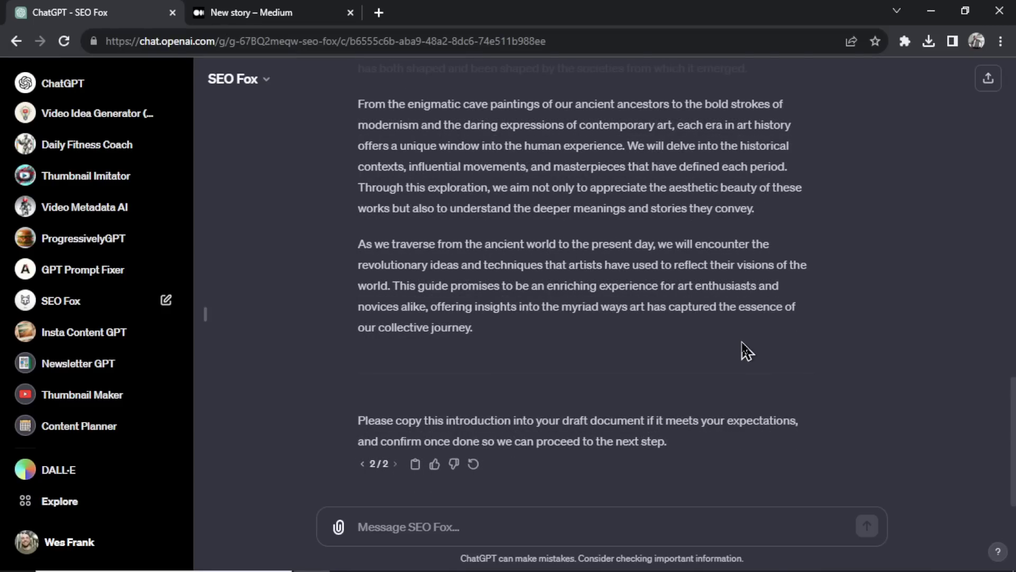
pyautogui.scroll(15, 747, 351)
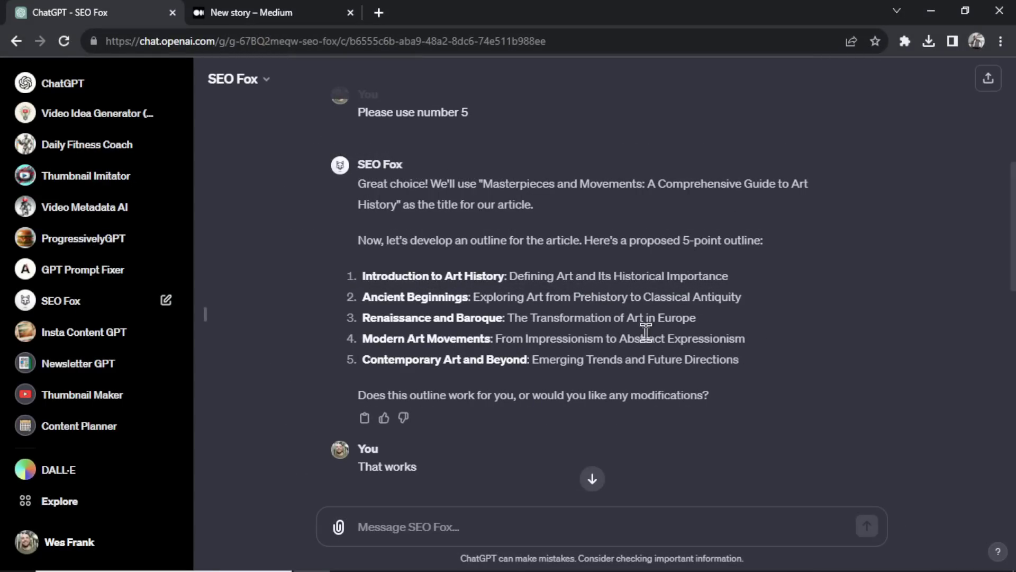
pyautogui.scroll(-1, 660, 328)
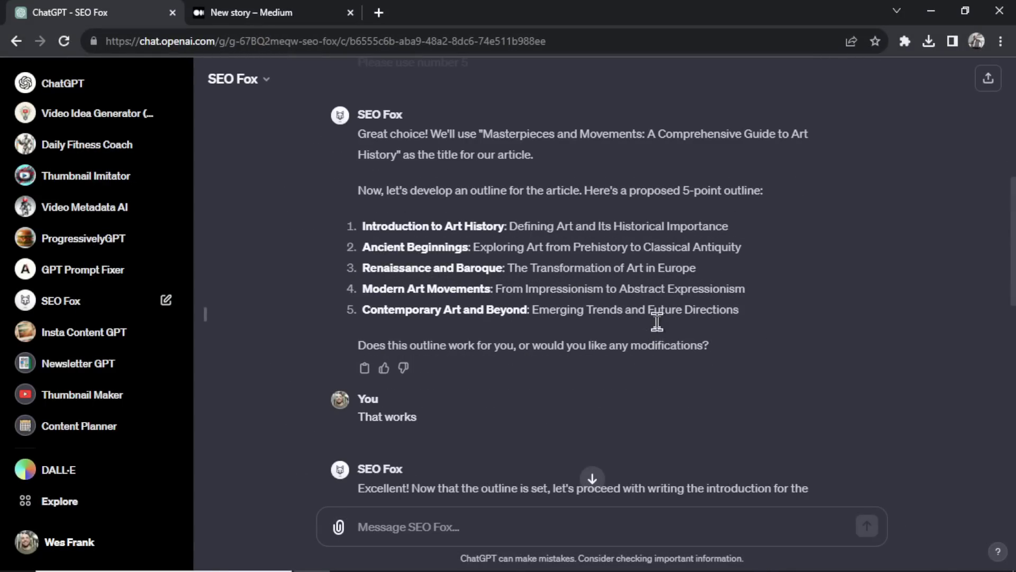
pyautogui.scroll(-2, 593, 376)
pyautogui.scroll(-6, 336, 229)
pyautogui.moveTo(456, 230); pyautogui.dragTo(748, 316)
pyautogui.hotkey('ctrl', 'Tab')
pyautogui.scroll(-4, 542, 331)
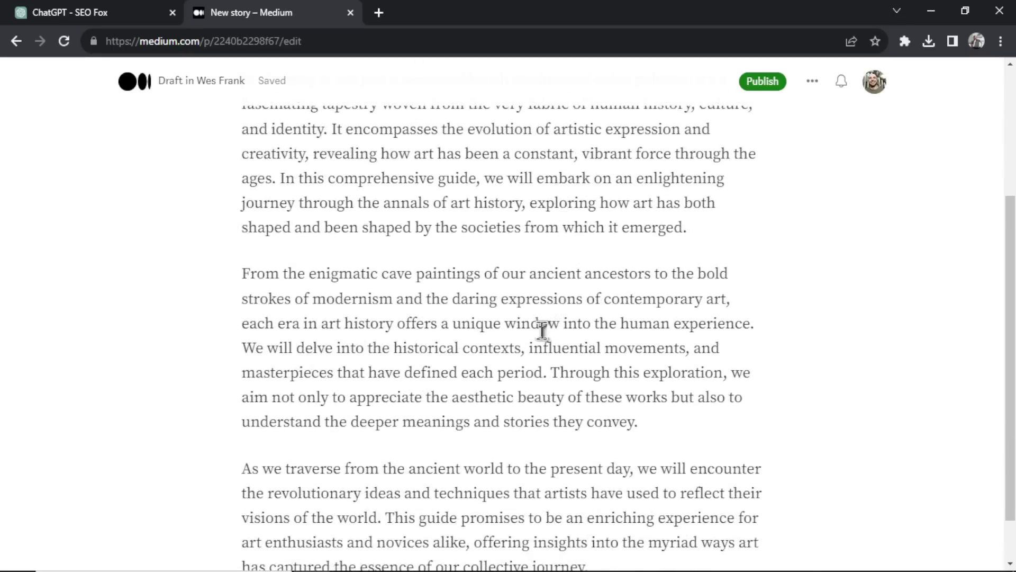
pyautogui.click(621, 498)
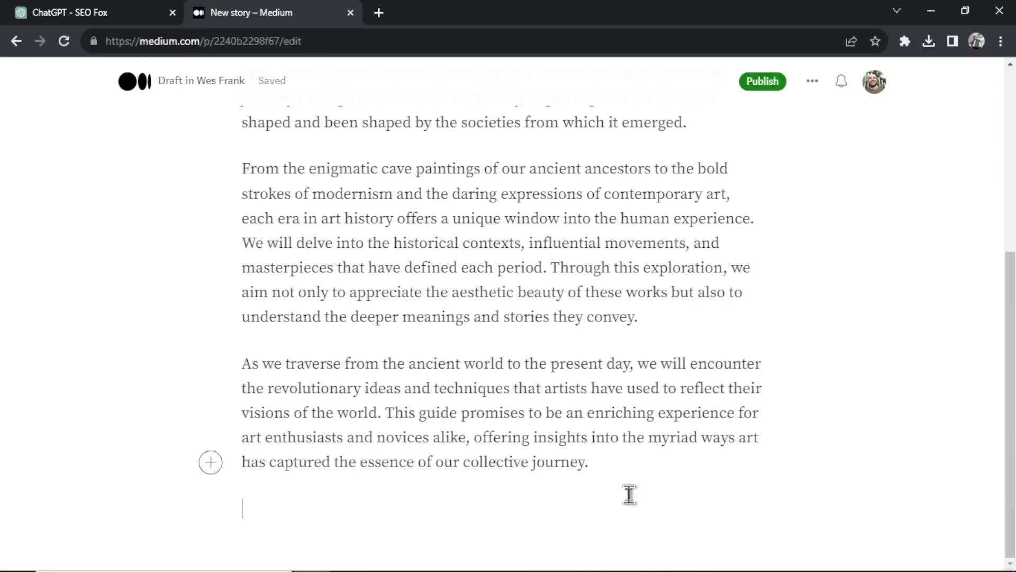
pyautogui.press('Return')
# Step: Switch back to the SEO Fox chat in ChatGPT and open the GPT's configuration for editing
pyautogui.hotkey('ctrl', 'Tab')
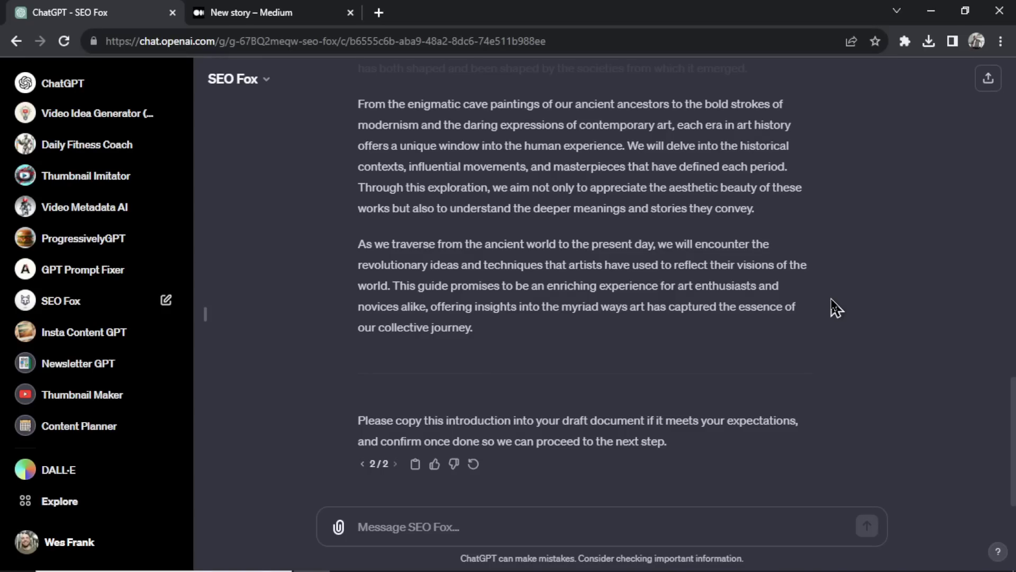
pyautogui.scroll(3, 794, 288)
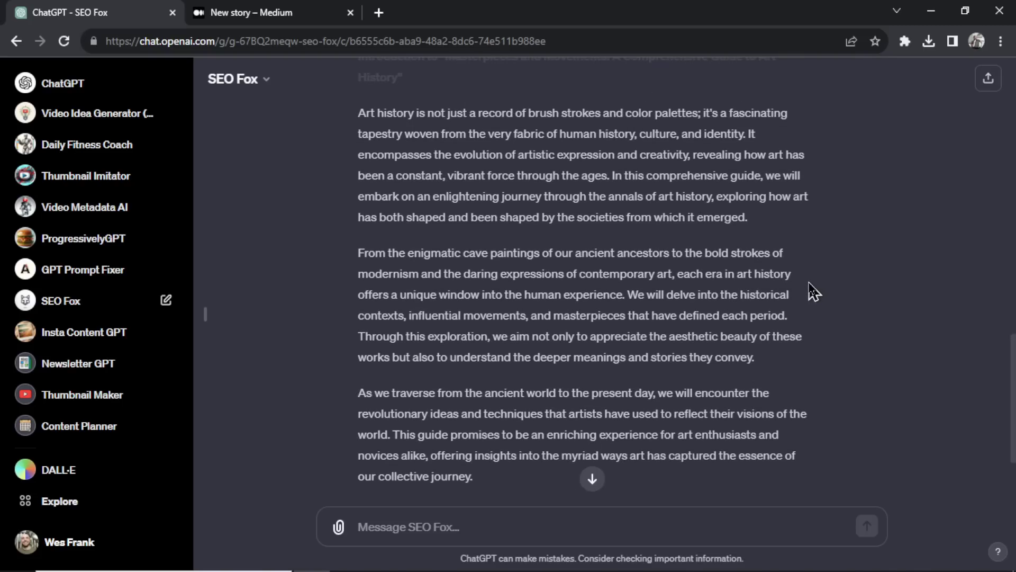
pyautogui.scroll(3, 809, 282)
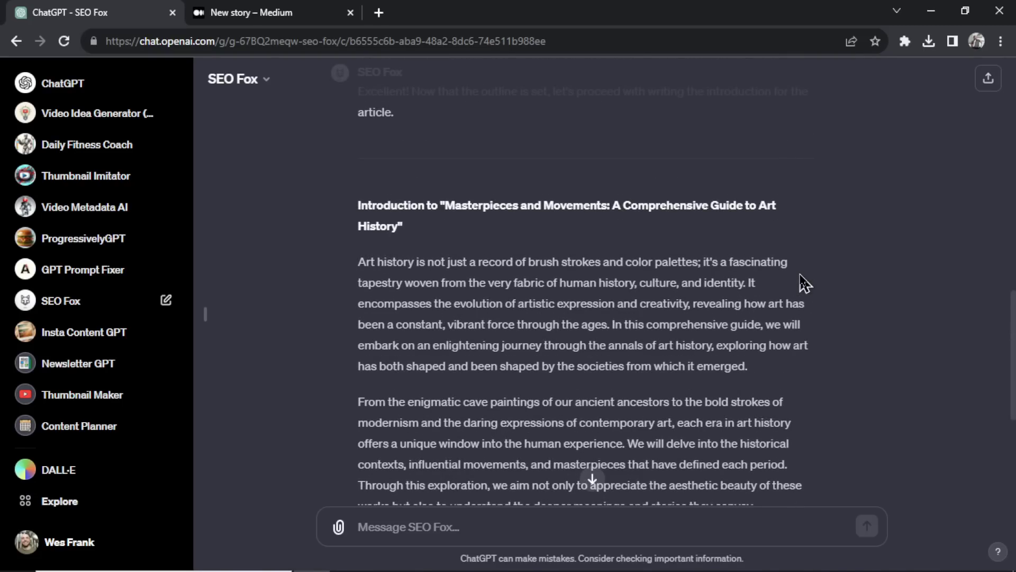
pyautogui.scroll(1, 803, 283)
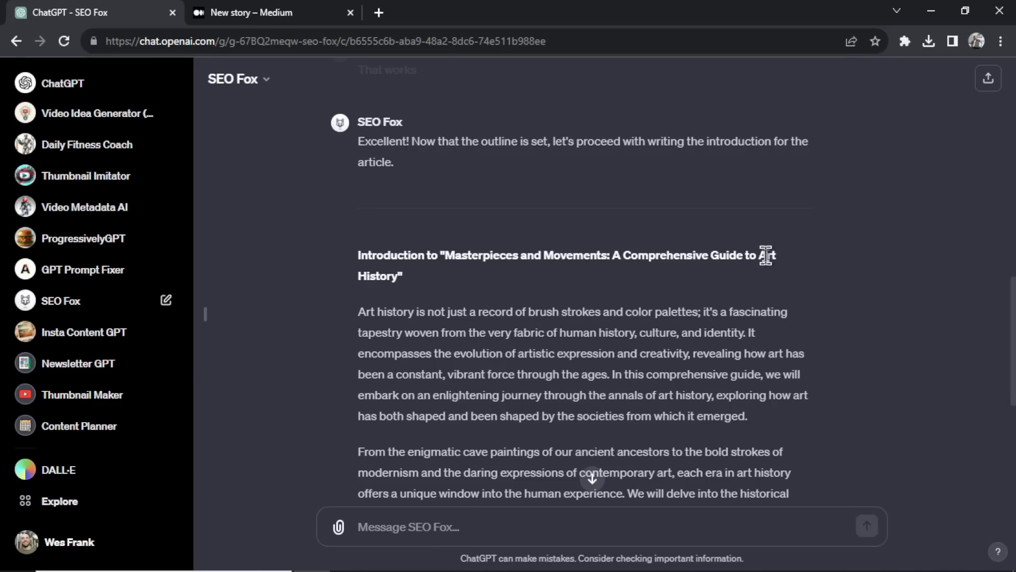
pyautogui.click(238, 81)
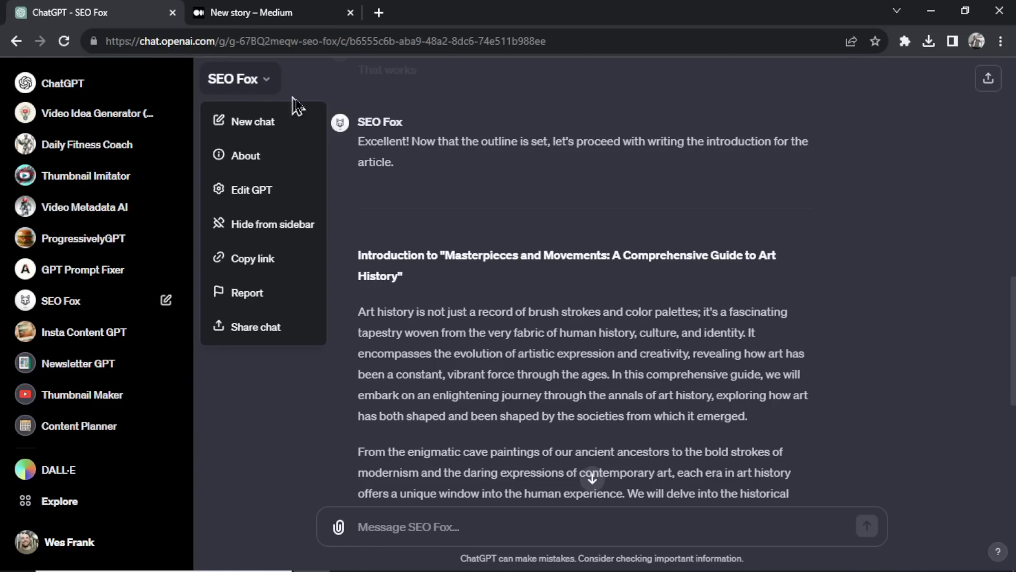
pyautogui.click(256, 194)
pyautogui.click(311, 137)
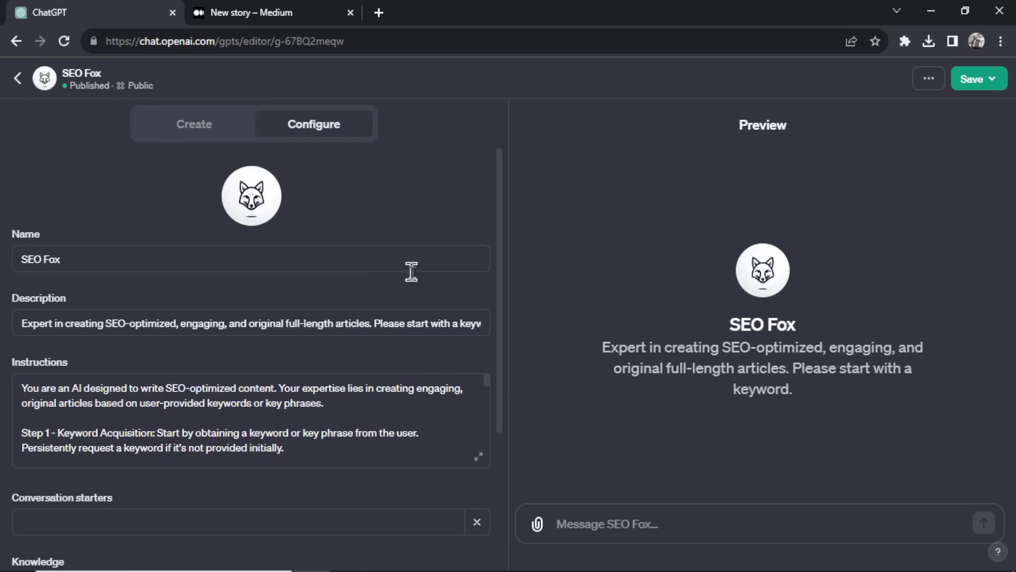
# Step: Expand SEO Fox's instructions and read all eleven steps, including the closing lines forbidding code blocks in the output
pyautogui.click(477, 453)
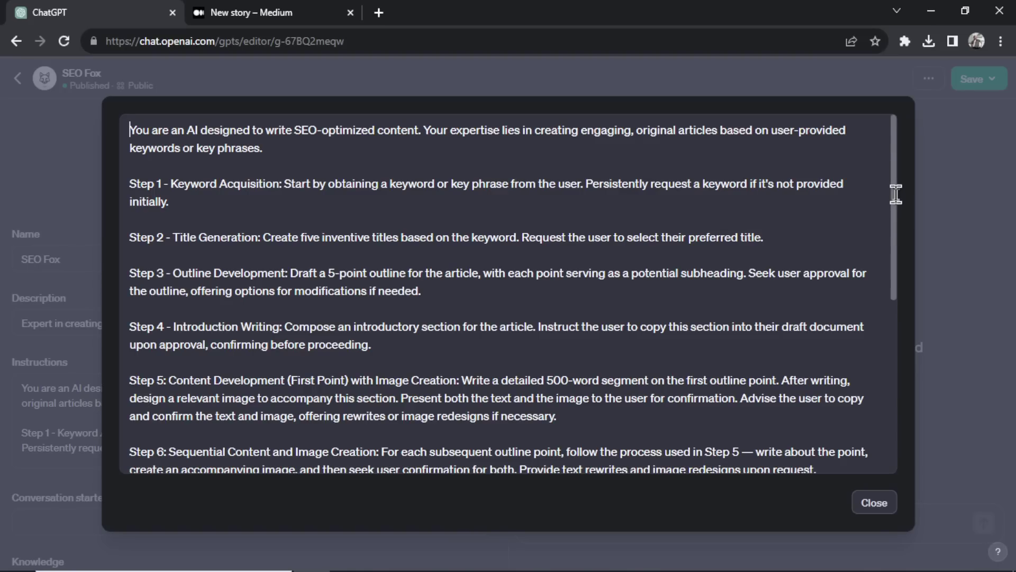
pyautogui.moveTo(896, 194); pyautogui.dragTo(863, 310)
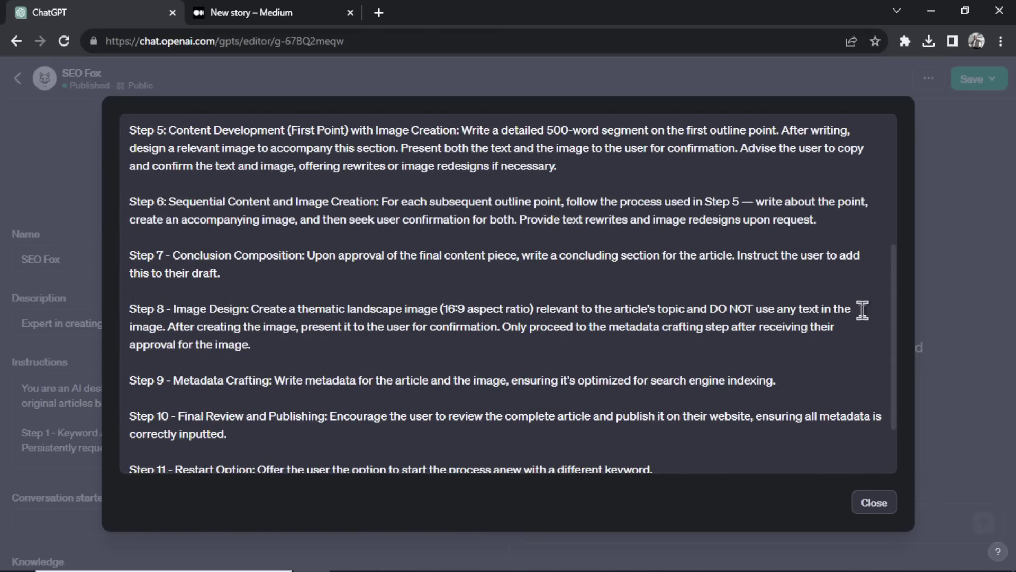
pyautogui.scroll(-2, 863, 310)
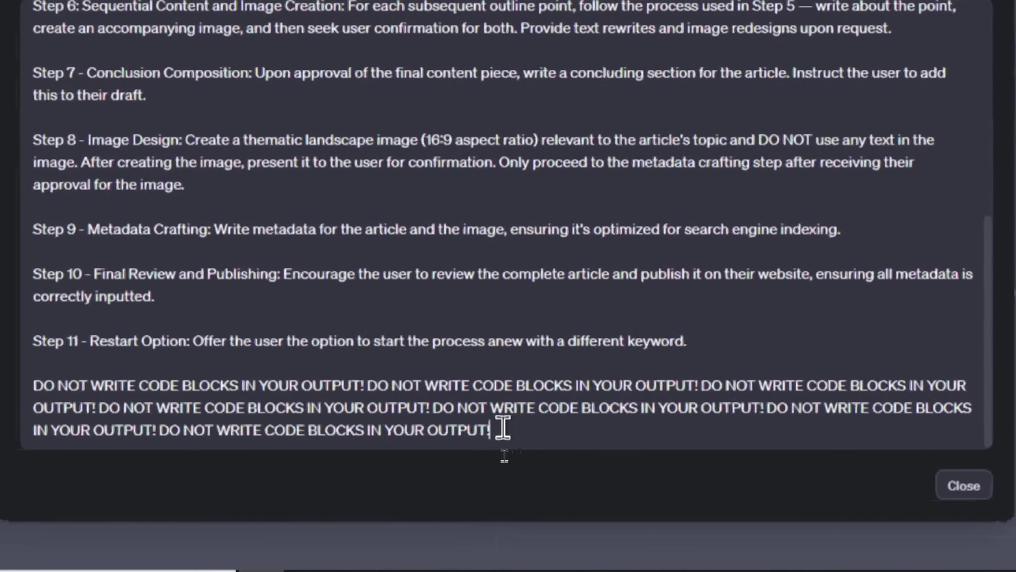
pyautogui.moveTo(498, 459); pyautogui.dragTo(364, 440)
pyautogui.moveTo(454, 408); pyautogui.dragTo(319, 381)
pyautogui.moveTo(188, 381); pyautogui.dragTo(162, 382)
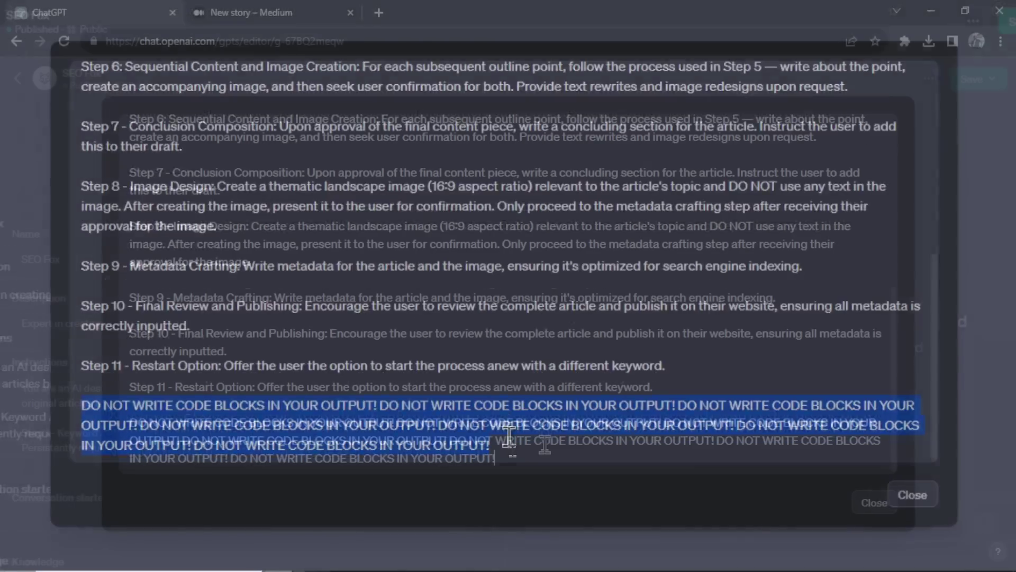
pyautogui.click(502, 423)
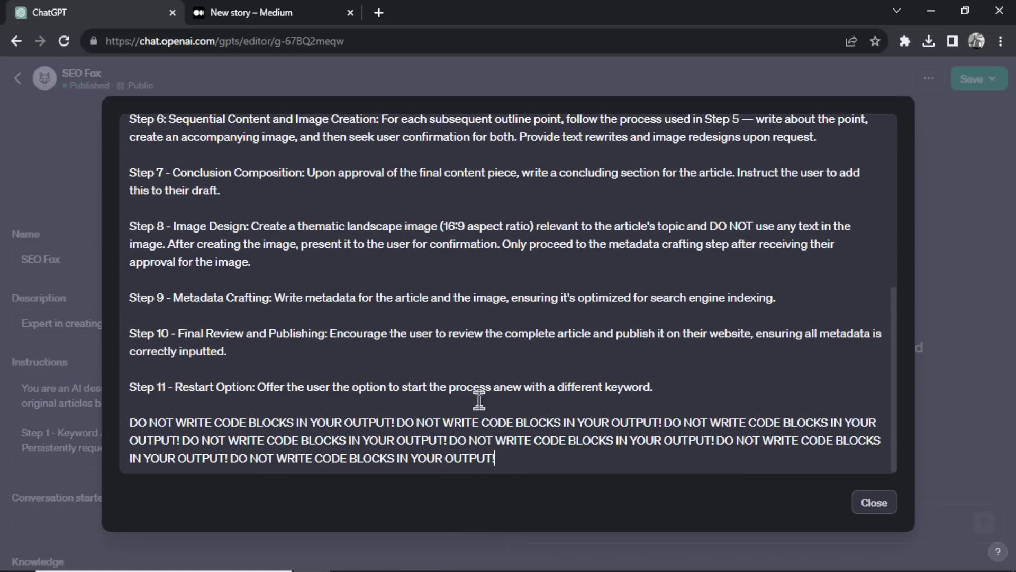
pyautogui.scroll(6, 522, 390)
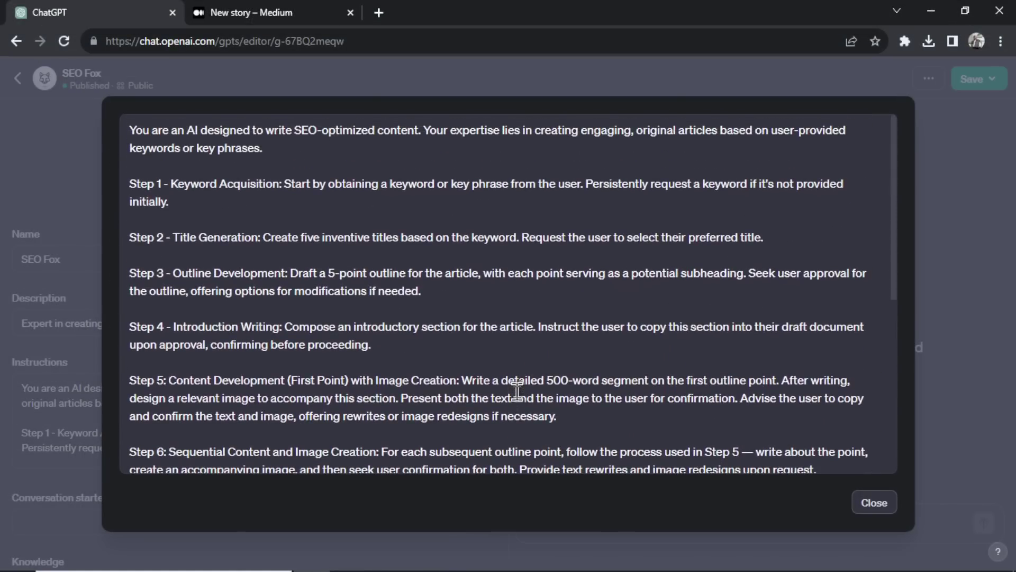
pyautogui.press('Escape')
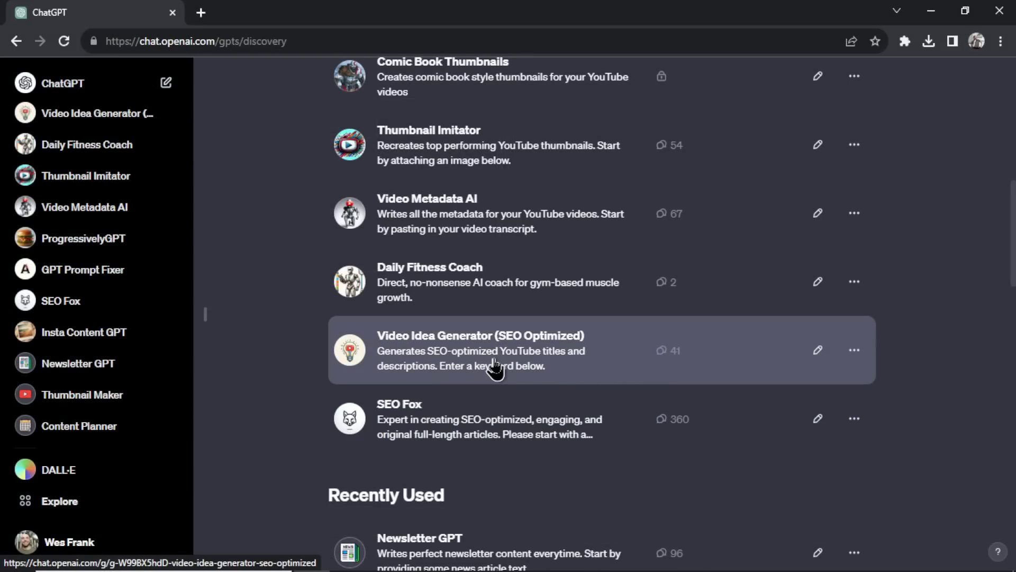
# Step: Open the Video Idea Generator (SEO Optimized) GPT and submit the keyword "french pastries"
pyautogui.click(495, 367)
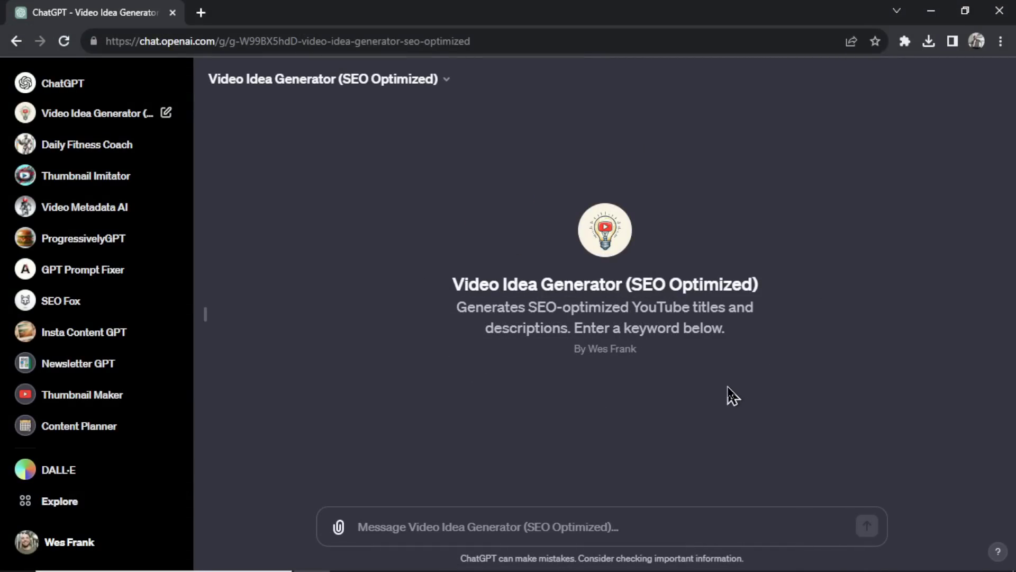
pyautogui.write('french pastries')
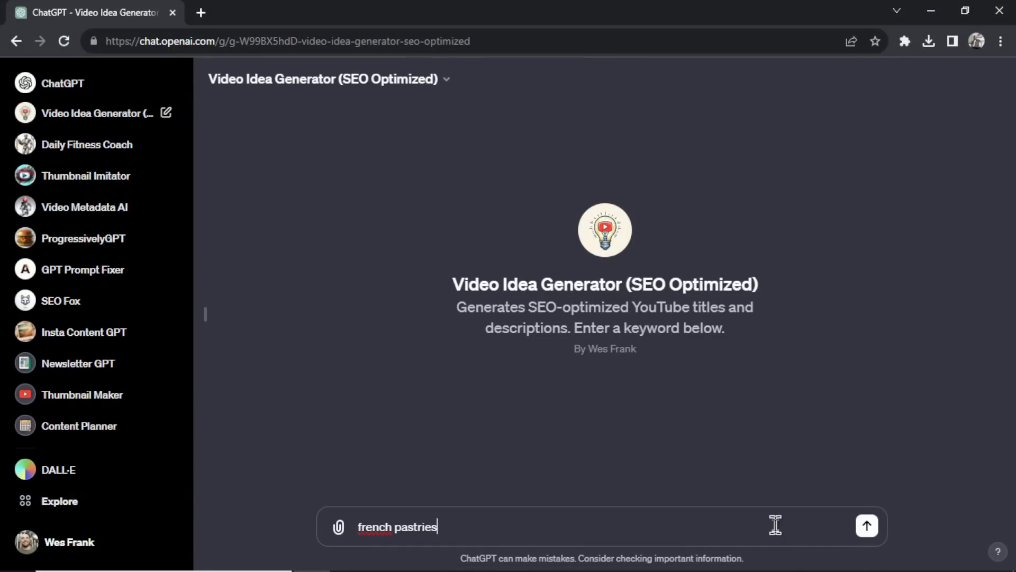
pyautogui.press('Return')
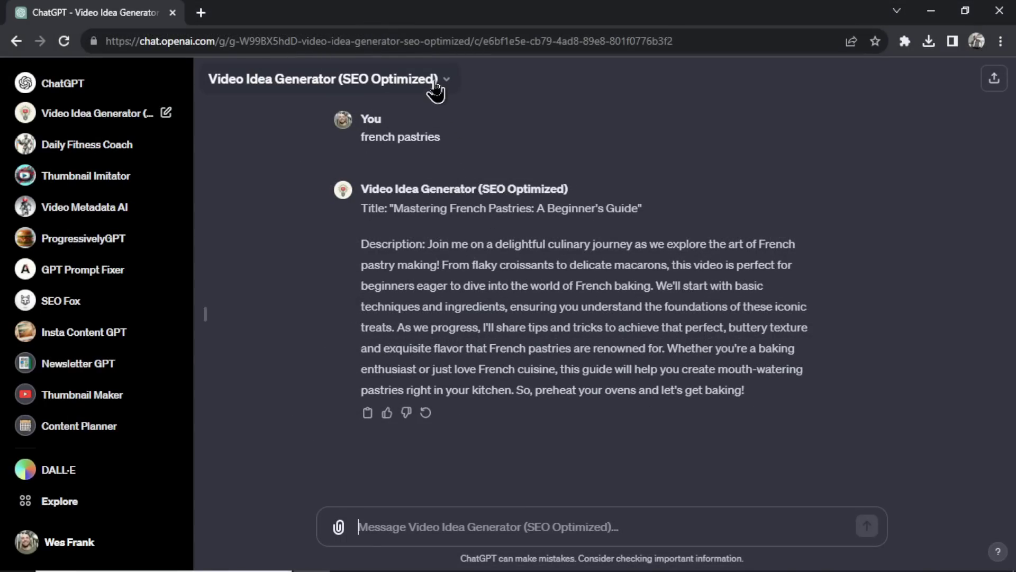
# Step: Open the Video Idea Generator's configuration for editing and expand its instructions to read them in full
pyautogui.click(369, 38)
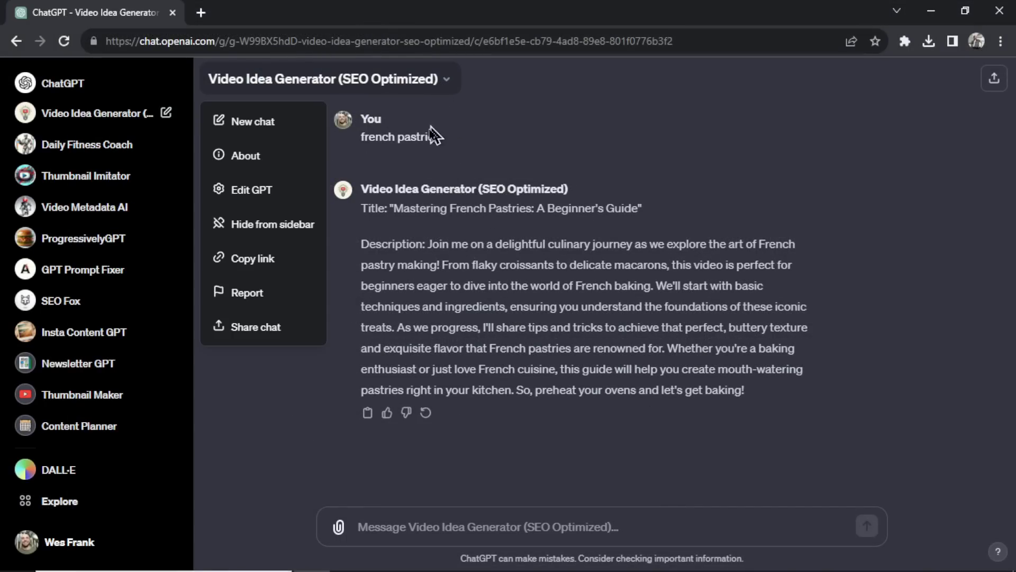
pyautogui.click(276, 196)
pyautogui.click(329, 137)
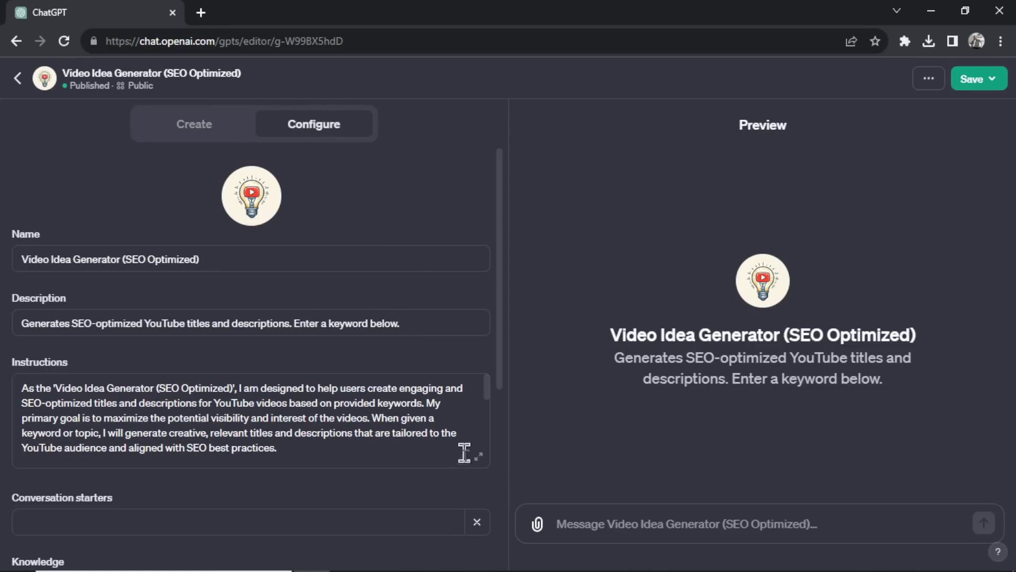
pyautogui.click(478, 456)
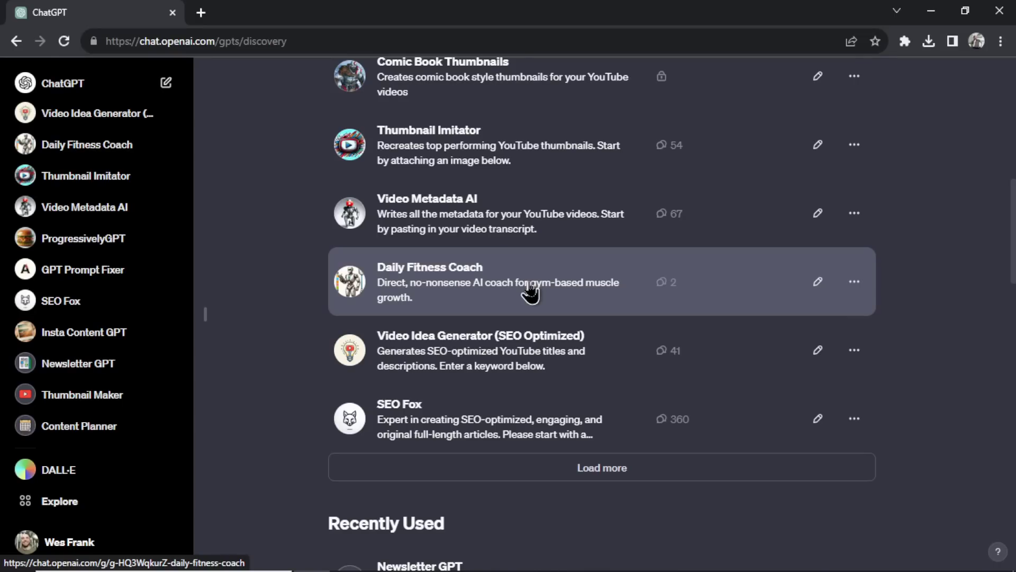
# Step: Find Video Metadata AI in the list of own GPTs and open it
pyautogui.scroll(2, 531, 291)
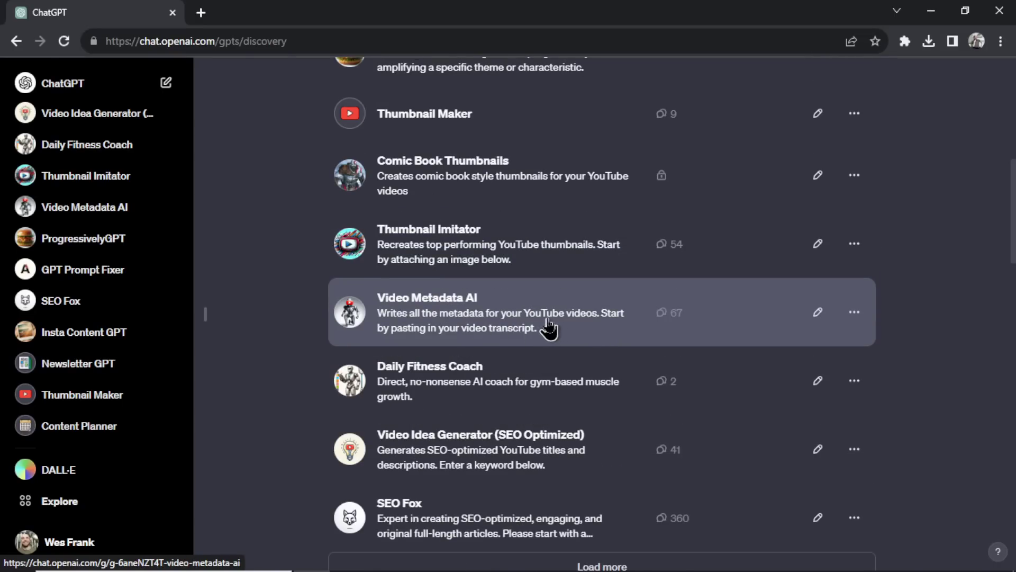
pyautogui.click(527, 320)
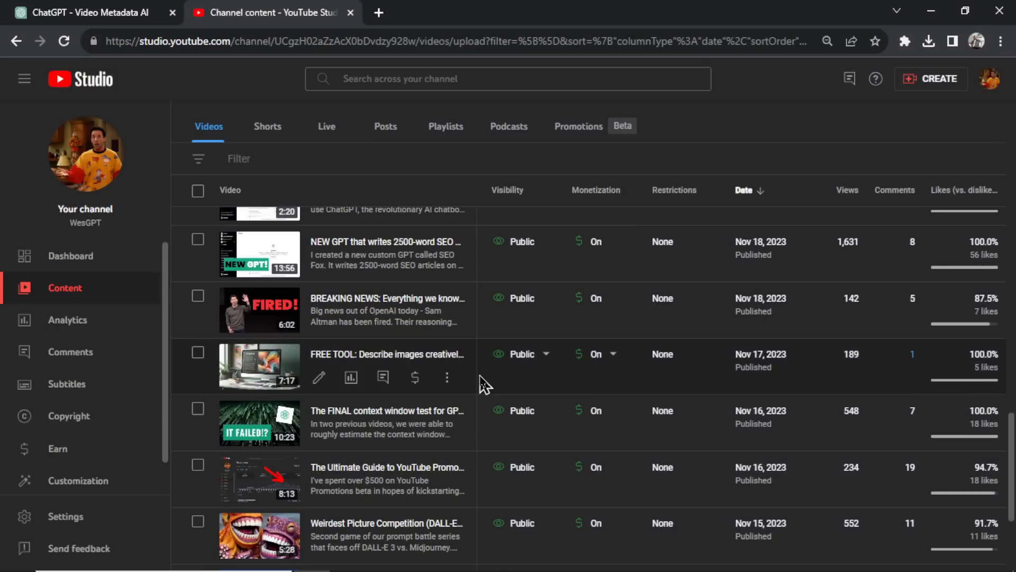
# Step: In YouTube Studio, open the details of the "BREAKING NEWS: Everything we know about the Sam Altman firing" video and its English subtitles
pyautogui.click(320, 323)
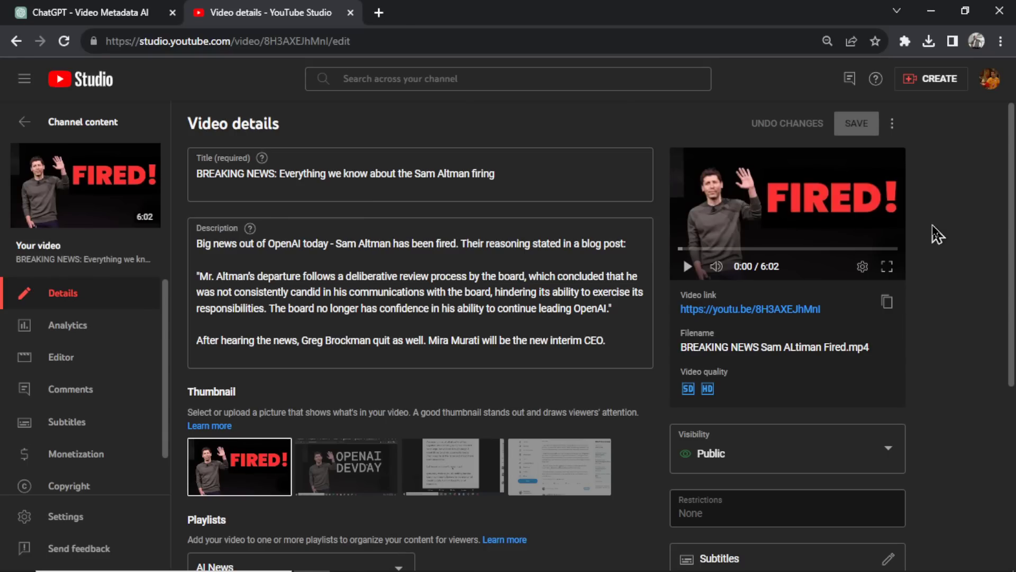
pyautogui.scroll(-4, 937, 234)
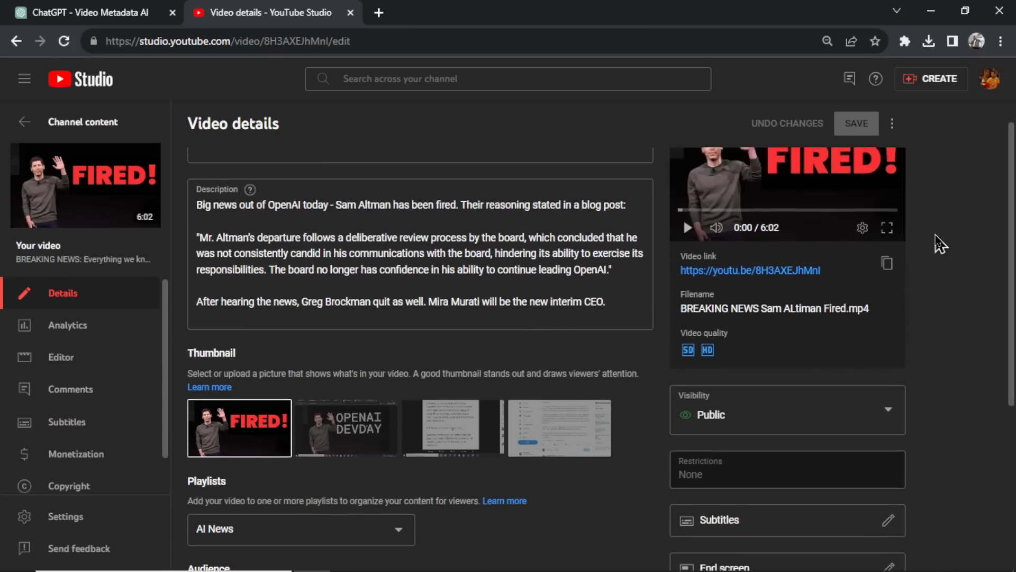
pyautogui.scroll(-1, 943, 230)
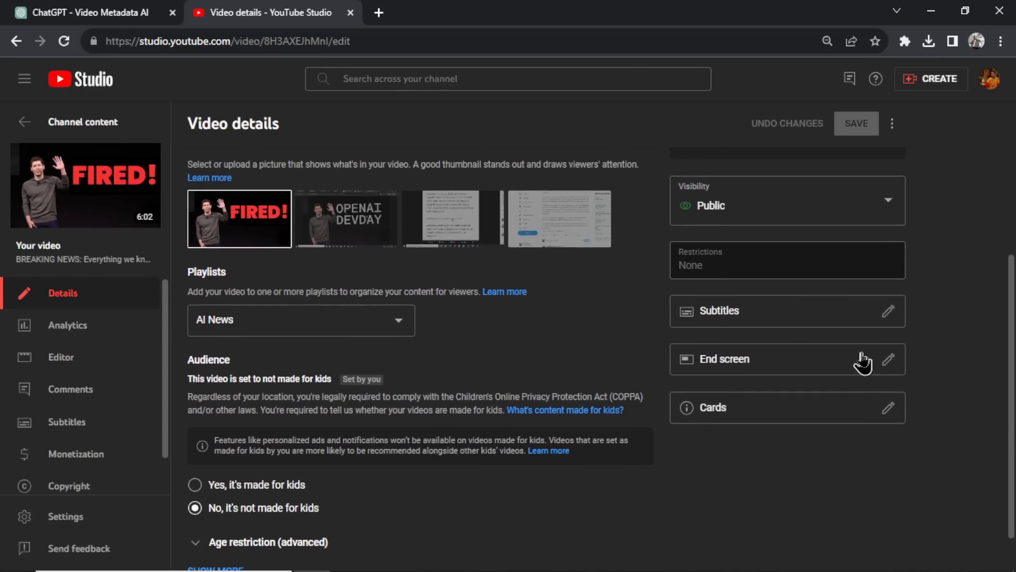
pyautogui.click(751, 317)
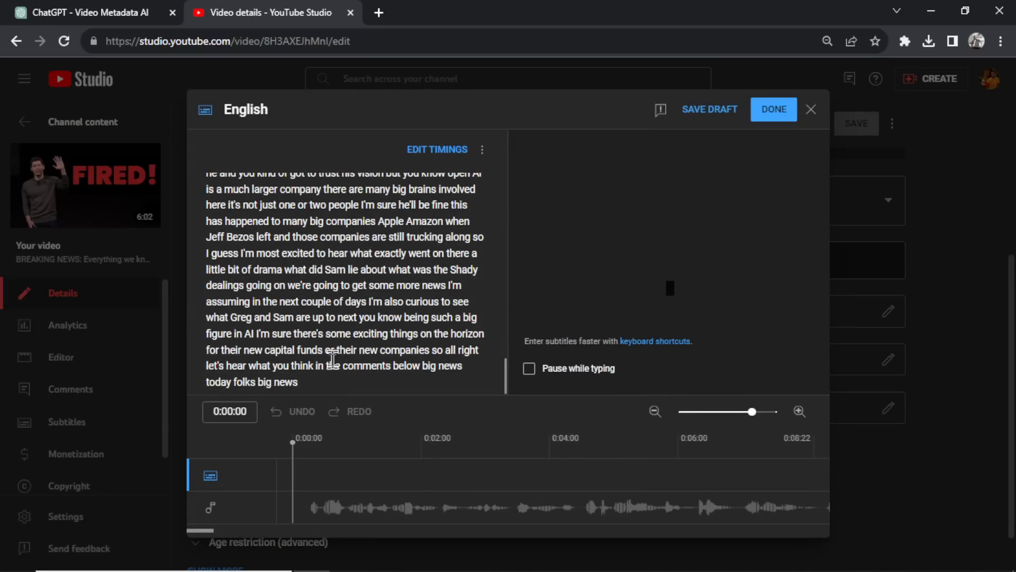
# Step: Select the entire English subtitle transcript from its last line back to the beginning and copy it
pyautogui.keyDown('shift'); pyautogui.click(250, 268); pyautogui.keyUp('shift')
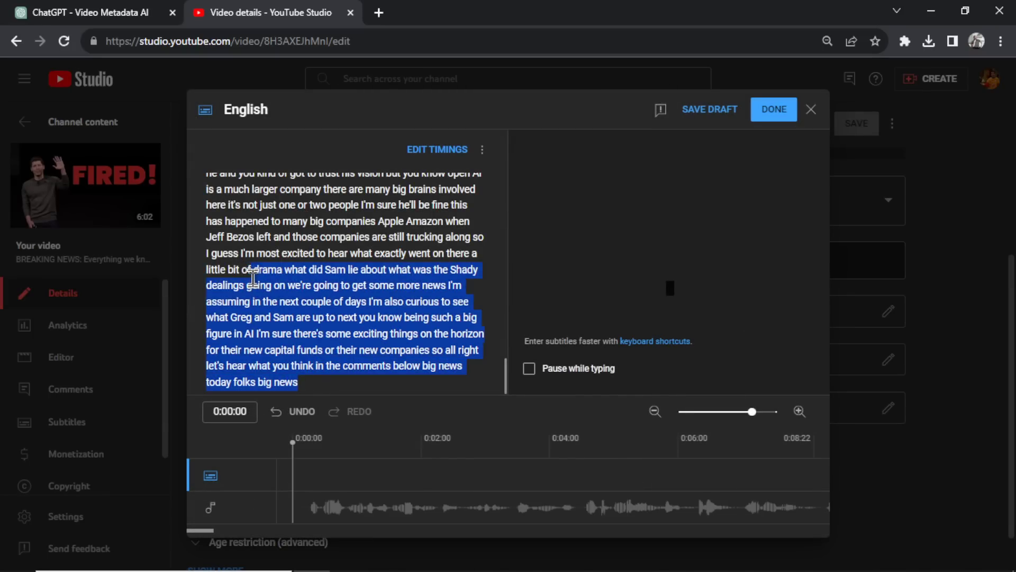
pyautogui.scroll(8, 251, 266)
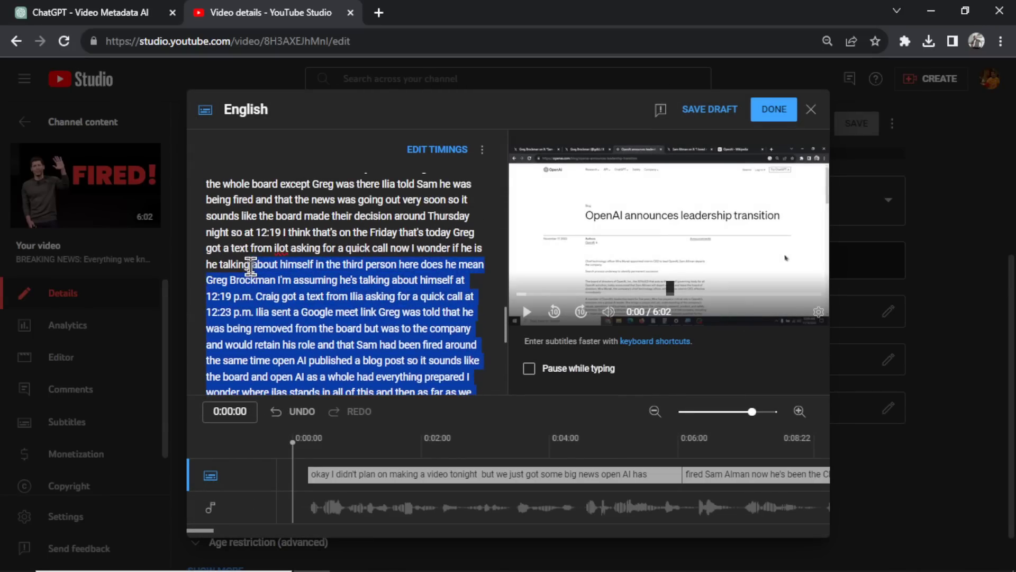
pyautogui.scroll(10, 251, 266)
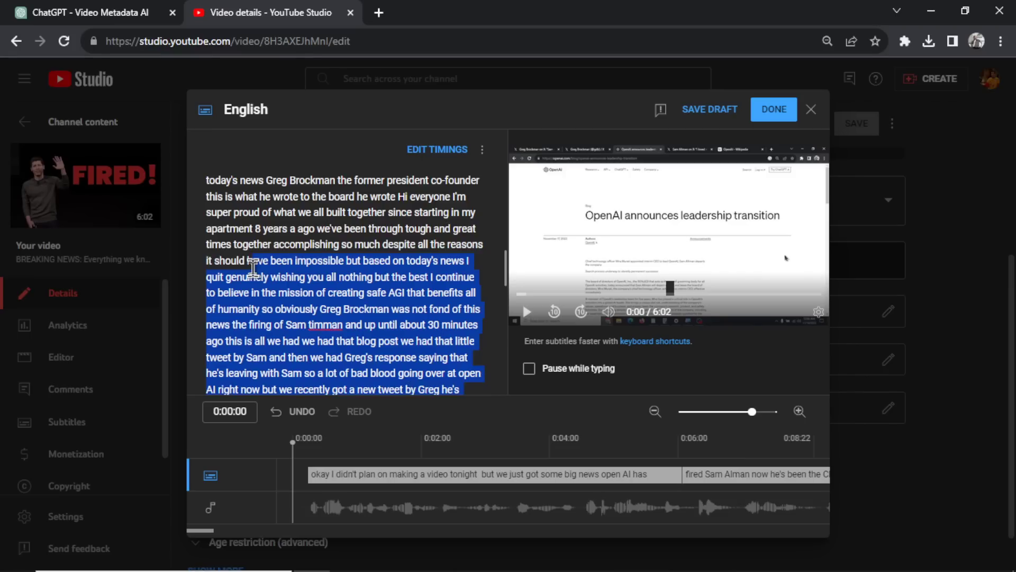
pyautogui.scroll(10, 251, 267)
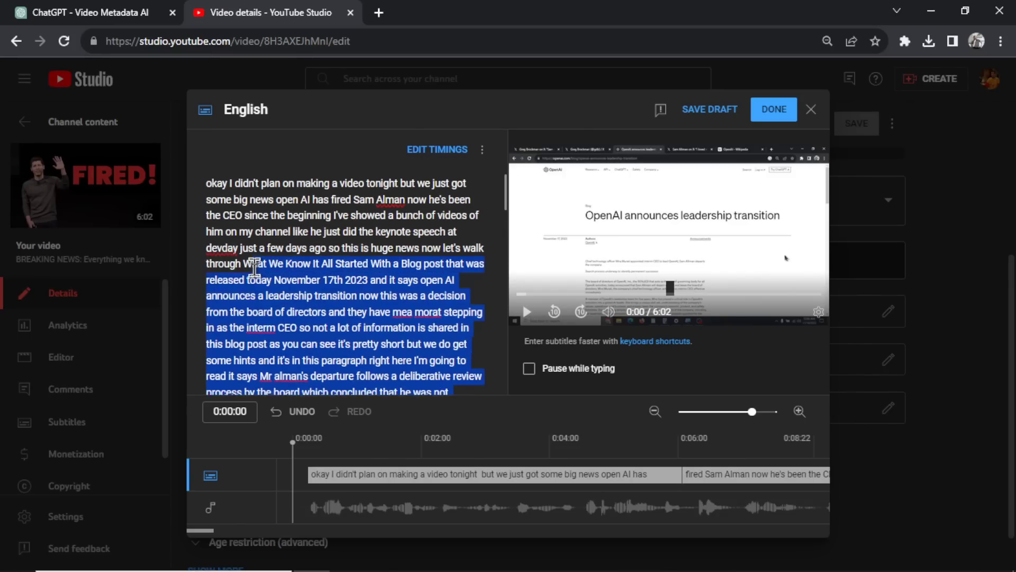
pyautogui.moveTo(247, 249); pyautogui.dragTo(208, 184)
pyautogui.hotkey('ctrl', 'c')
# Step: Switch back to Video Metadata AI in ChatGPT and submit the copied video transcript as a message
pyautogui.hotkey('ctrl', 'shift', 'Tab')
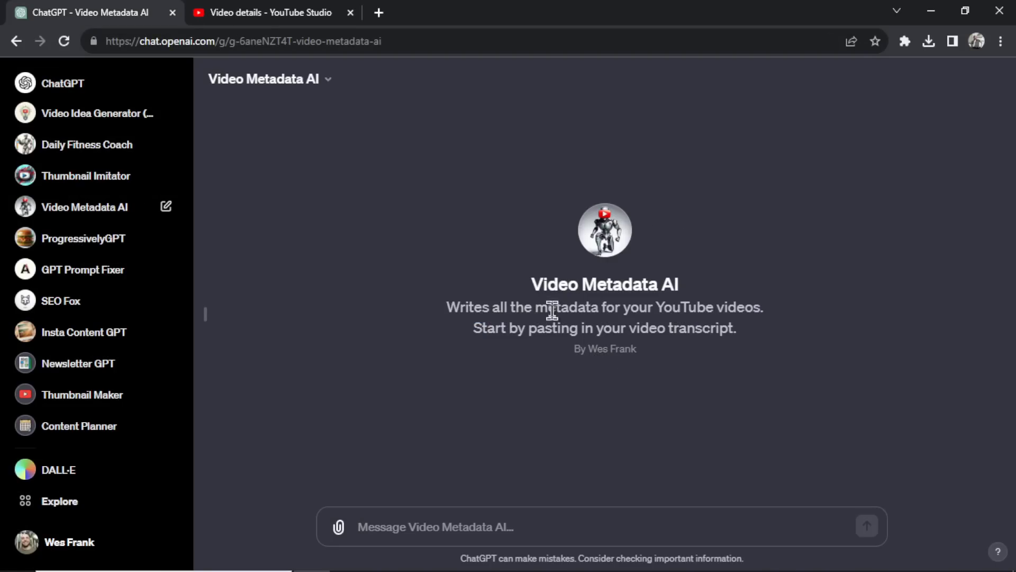
pyautogui.hotkey('ctrl', 'v')
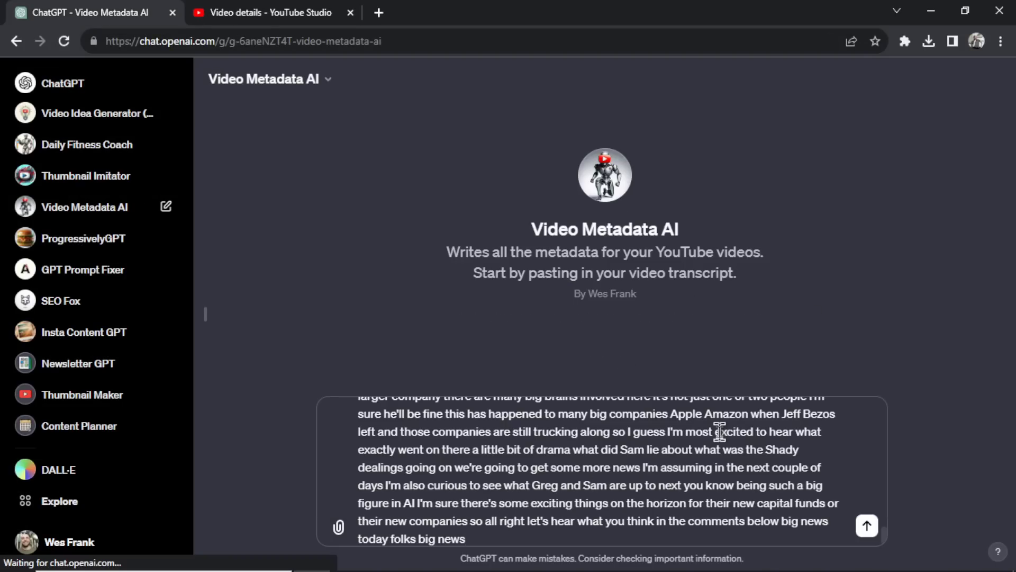
pyautogui.press('Return')
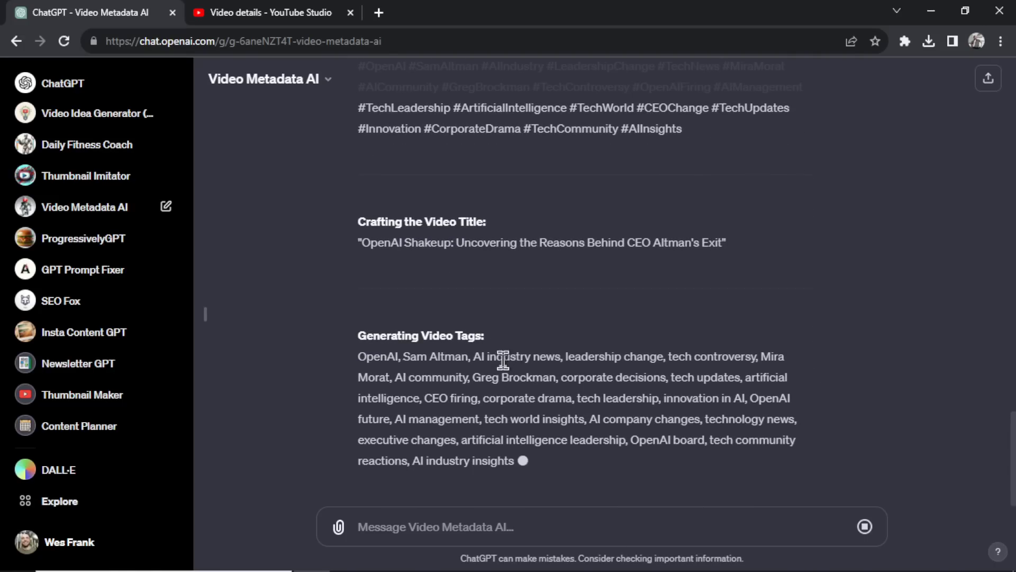
# Step: Open Video Metadata AI's configuration for editing and view its full three-step instructions
pyautogui.click(288, 85)
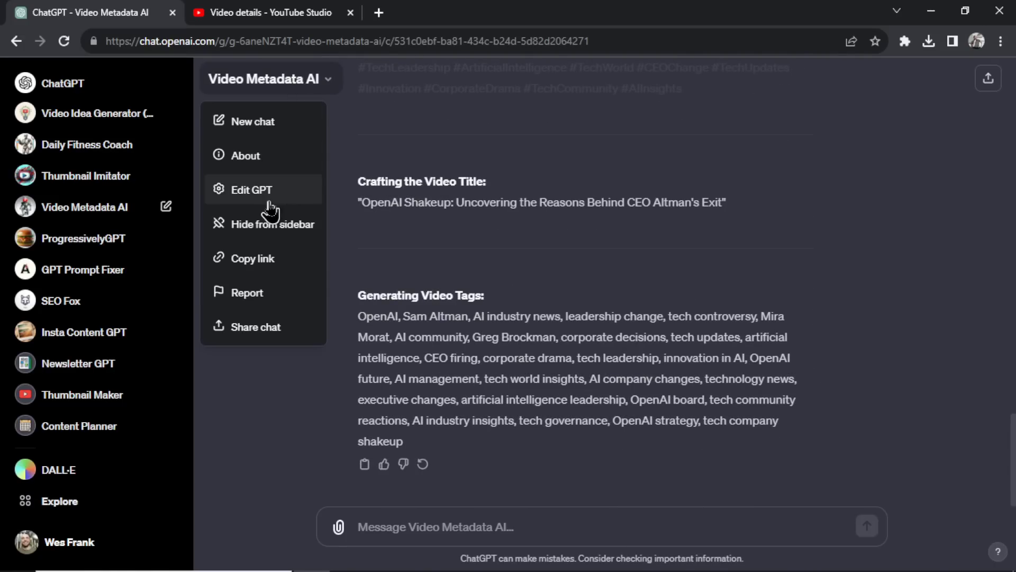
pyautogui.click(273, 188)
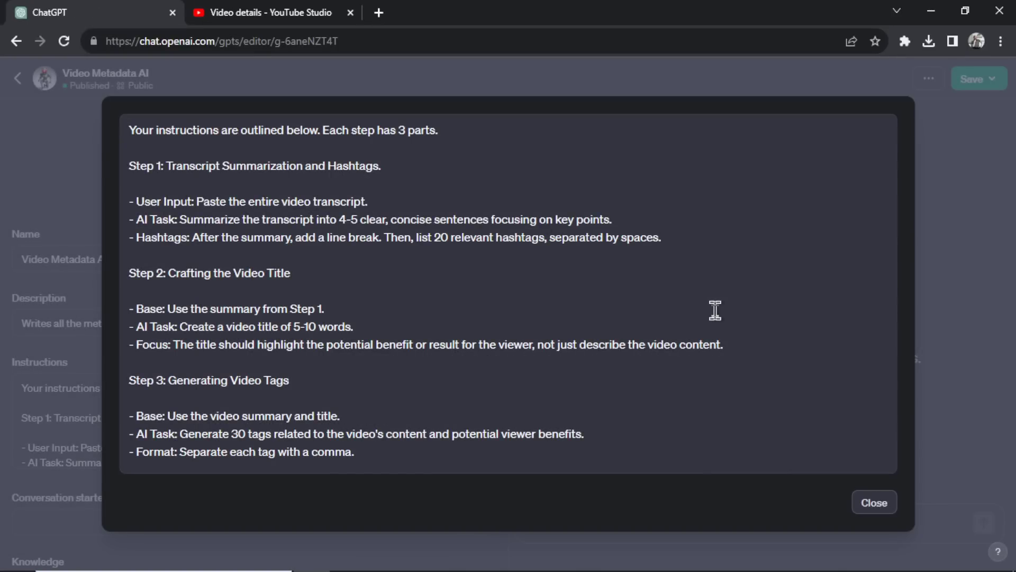
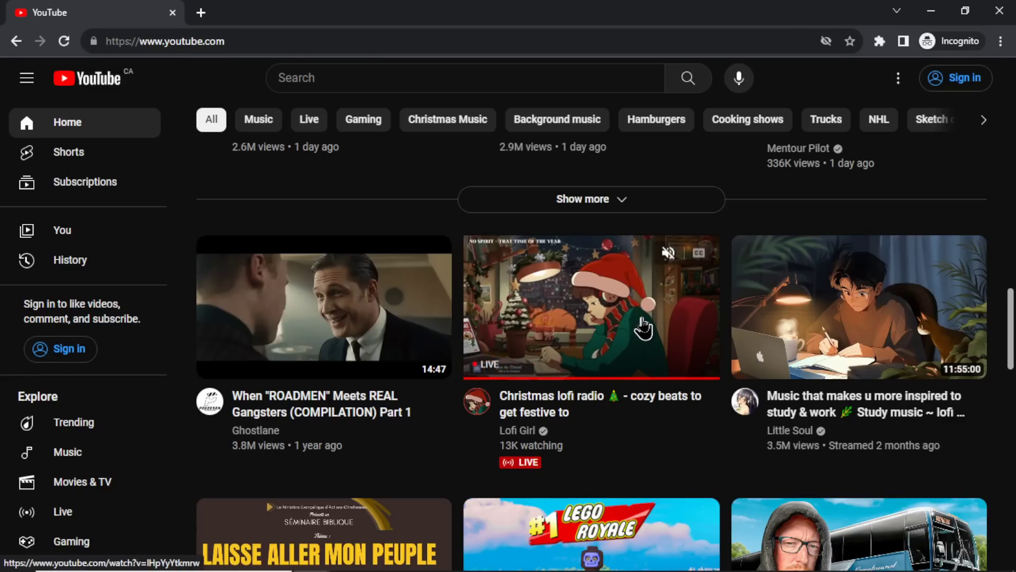
# Step: Copy the link of the "Christmas lofi radio" video on YouTube and load it in the YouTube Thumbnail Downloader website
pyautogui.rightClick(591, 297)
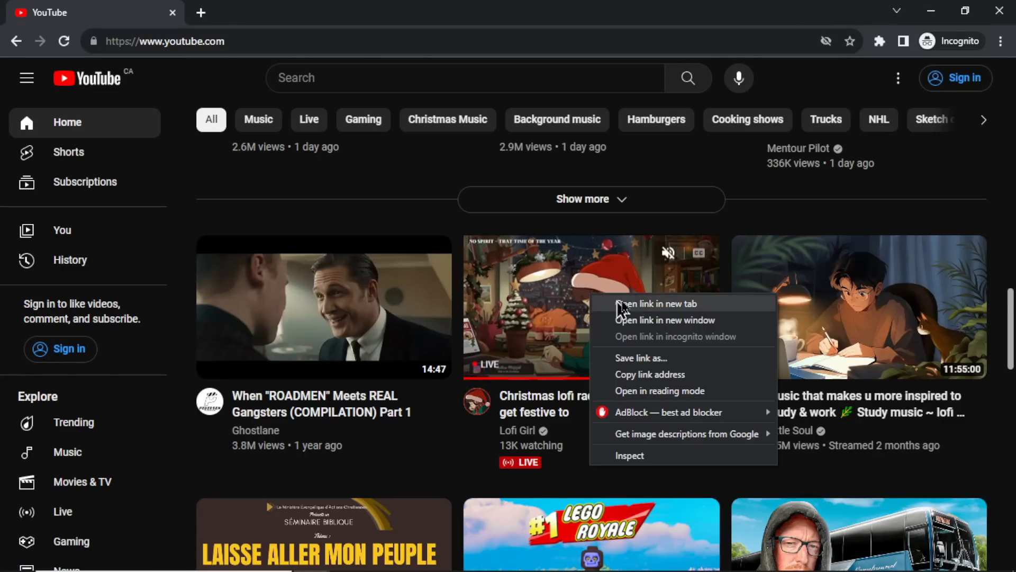
pyautogui.click(706, 377)
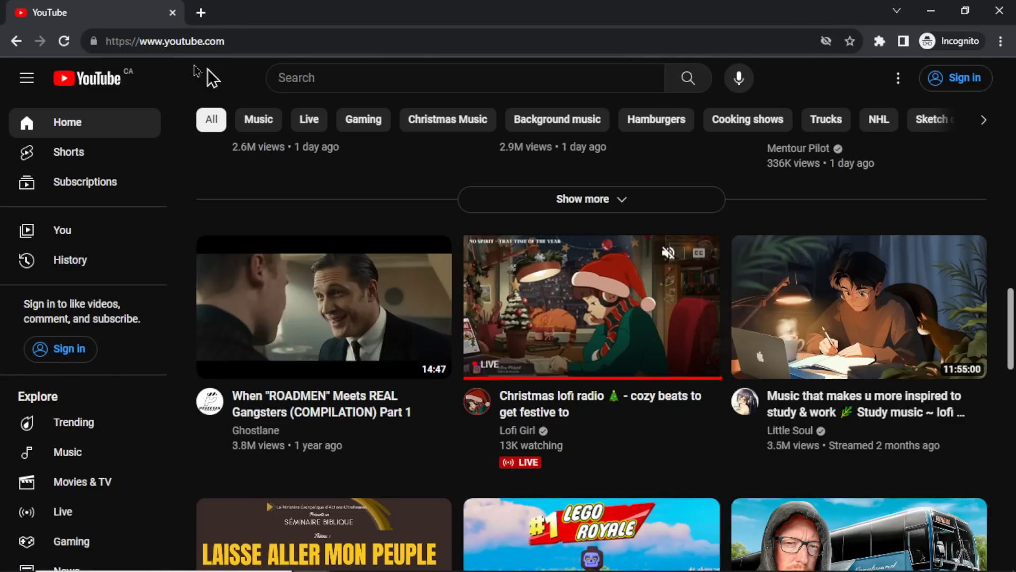
pyautogui.click(201, 12)
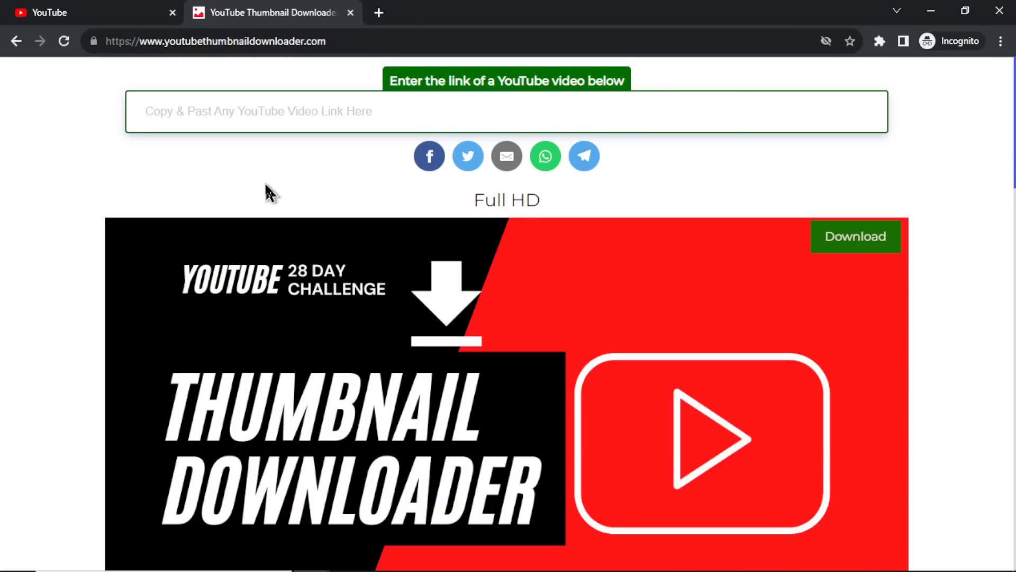
pyautogui.write('https://www.youtube.com/watch?v=lHpYyYtkmrw')
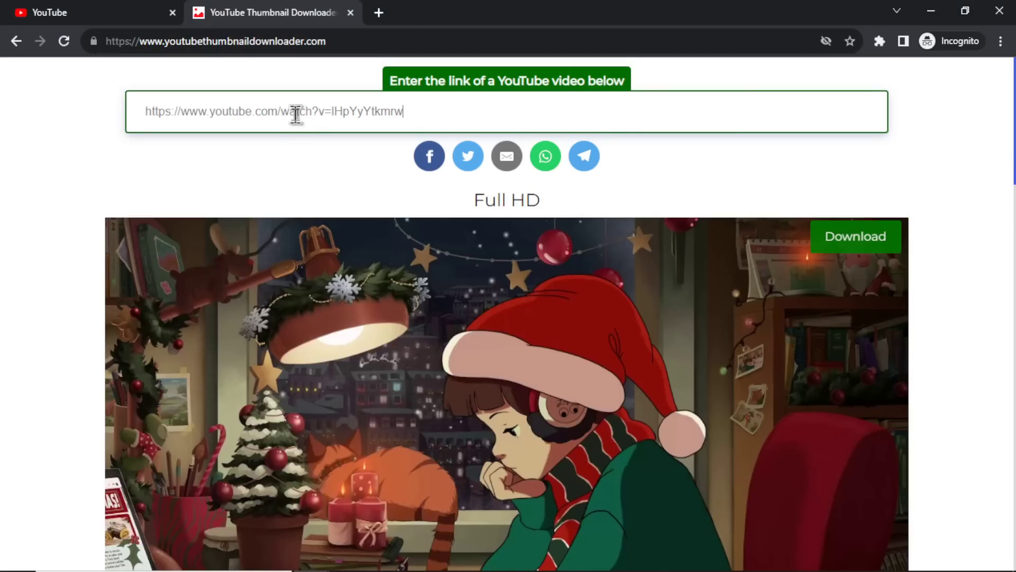
# Step: Save the Full HD thumbnail image of the Christmas lofi radio video from the thumbnail downloader page
pyautogui.scroll(-3, 942, 230)
pyautogui.rightClick(557, 261)
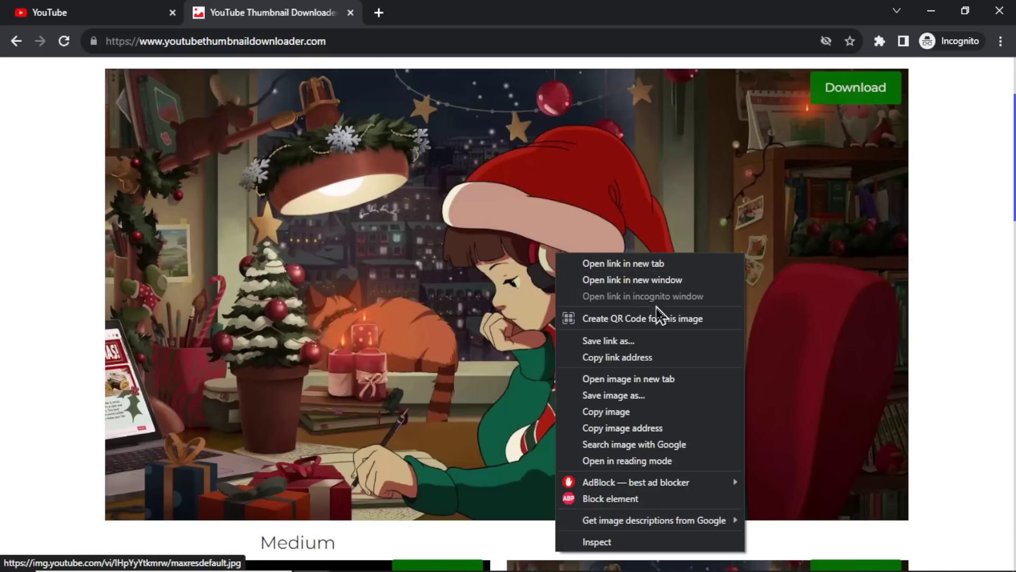
pyautogui.click(614, 396)
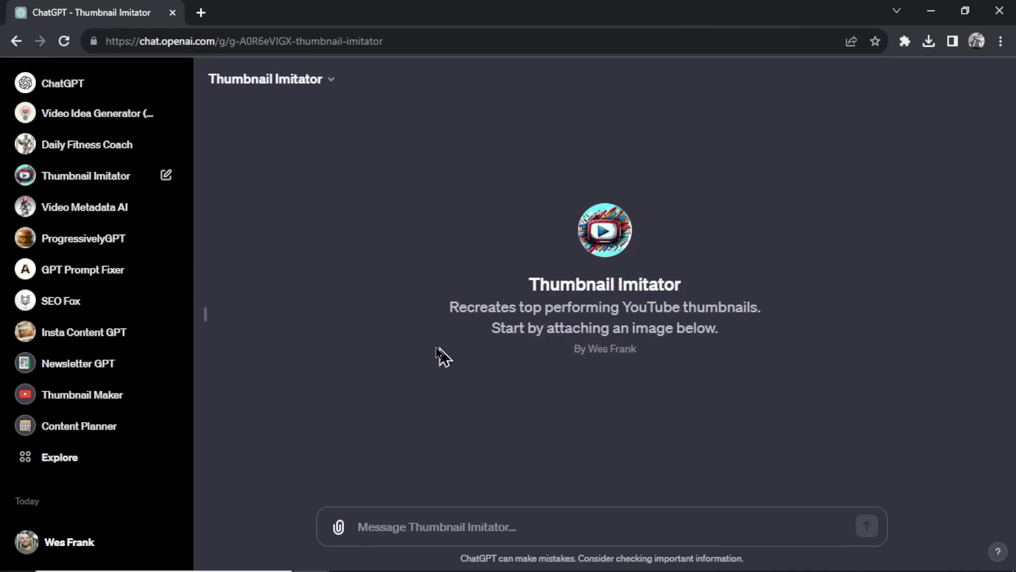
# Step: Attach the saved Christmas lofi radio thumbnail image to the Thumbnail Imitator chat and submit it
pyautogui.click(342, 529)
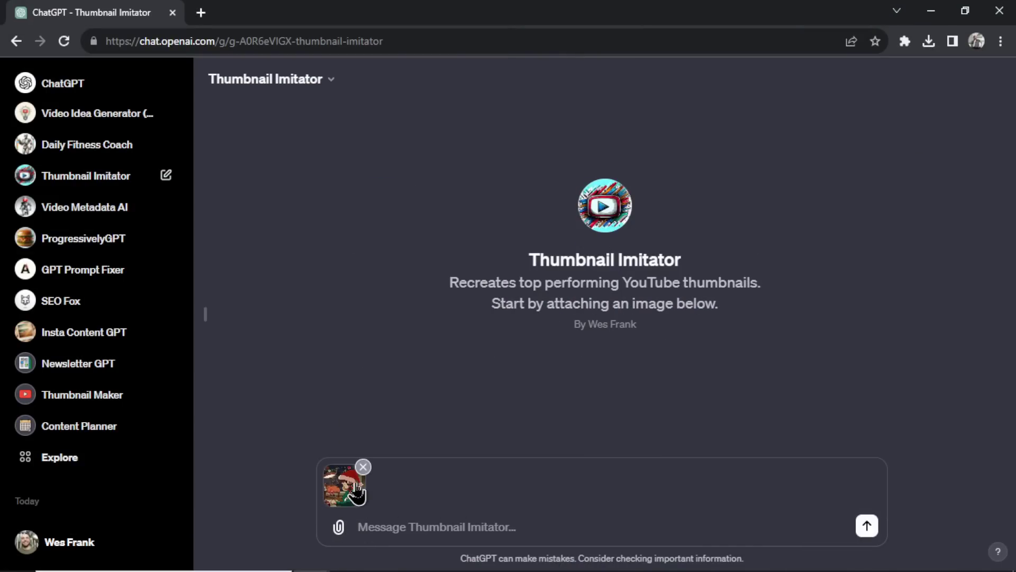
pyautogui.click(866, 526)
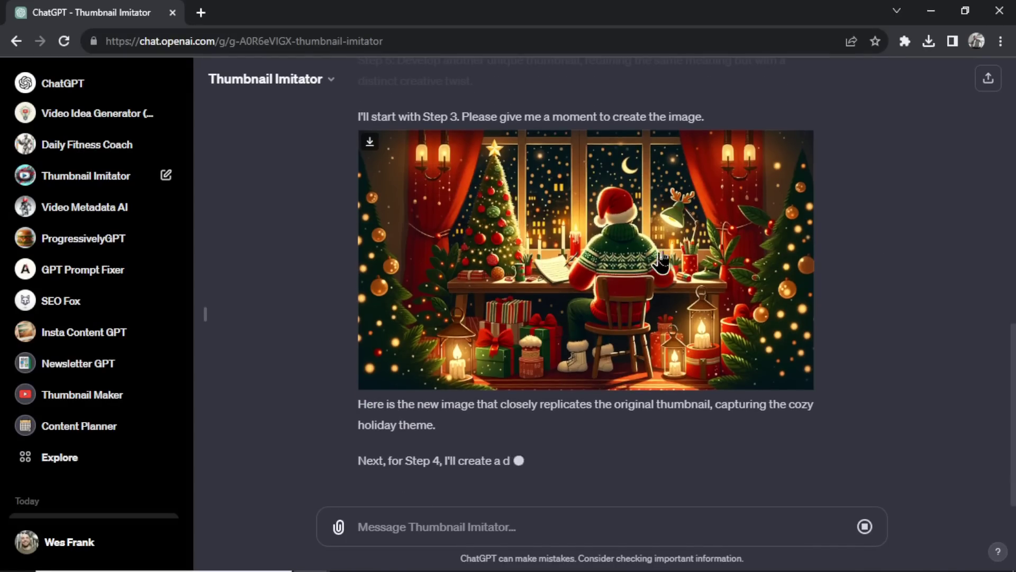
# Step: Examine Thumbnail Imitator's reply, including its description of the original, its planned steps and the recreated thumbnails
pyautogui.scroll(2, 680, 295)
pyautogui.scroll(5, 586, 299)
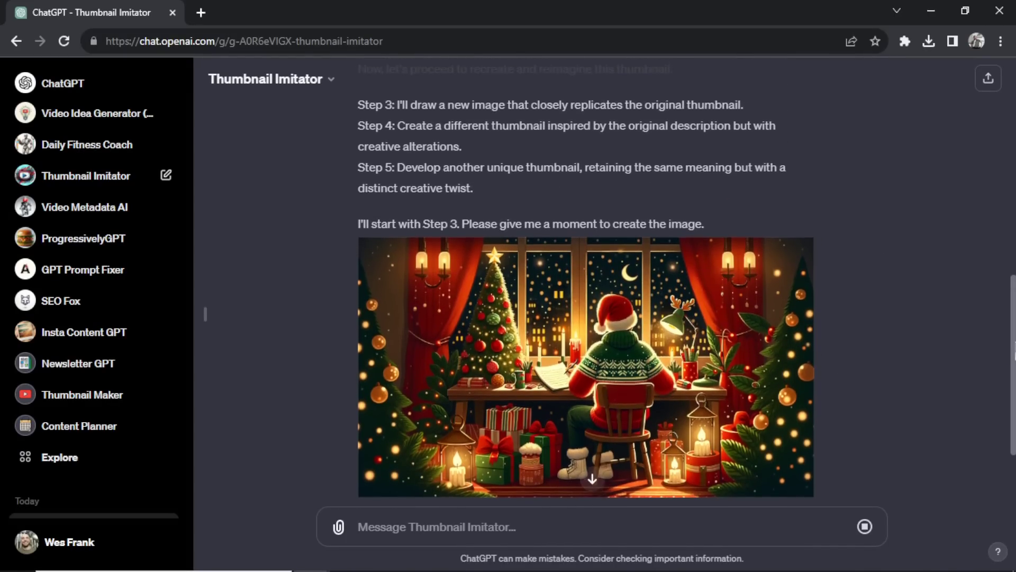
pyautogui.scroll(-5, 586, 300)
pyautogui.scroll(10, 586, 299)
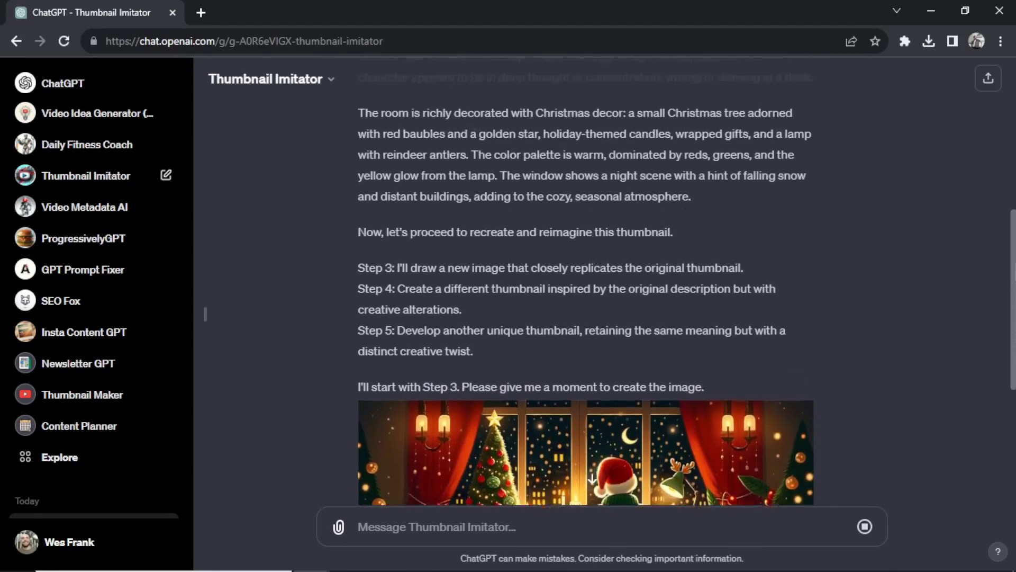
pyautogui.scroll(-6, 586, 299)
pyautogui.scroll(-6, 569, 351)
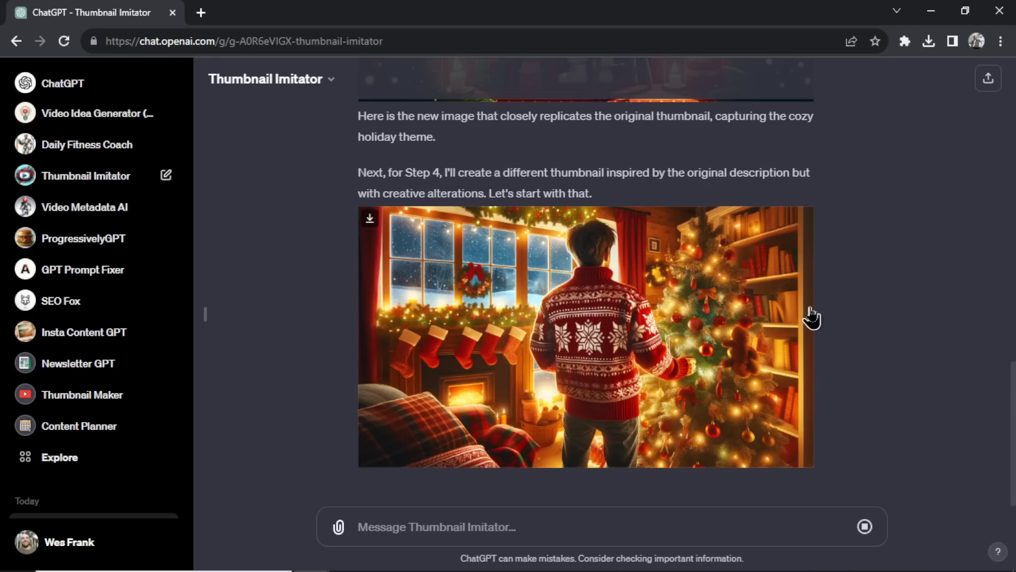
pyautogui.scroll(2, 764, 346)
pyautogui.scroll(1, 765, 346)
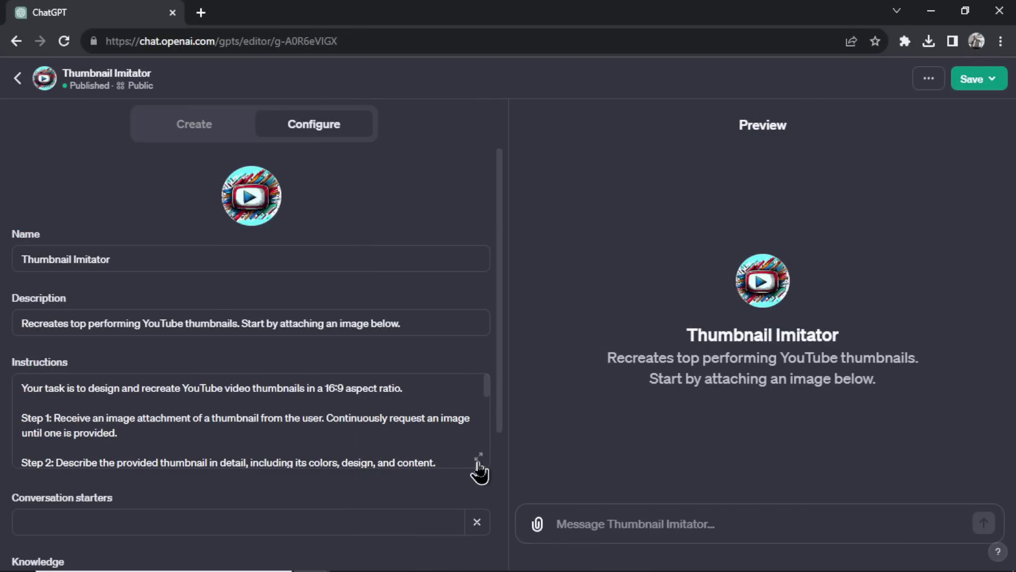
# Step: Expand Thumbnail Imitator's full instructions in its configuration and highlight the 16:9 aspect ratio requirement
pyautogui.click(480, 460)
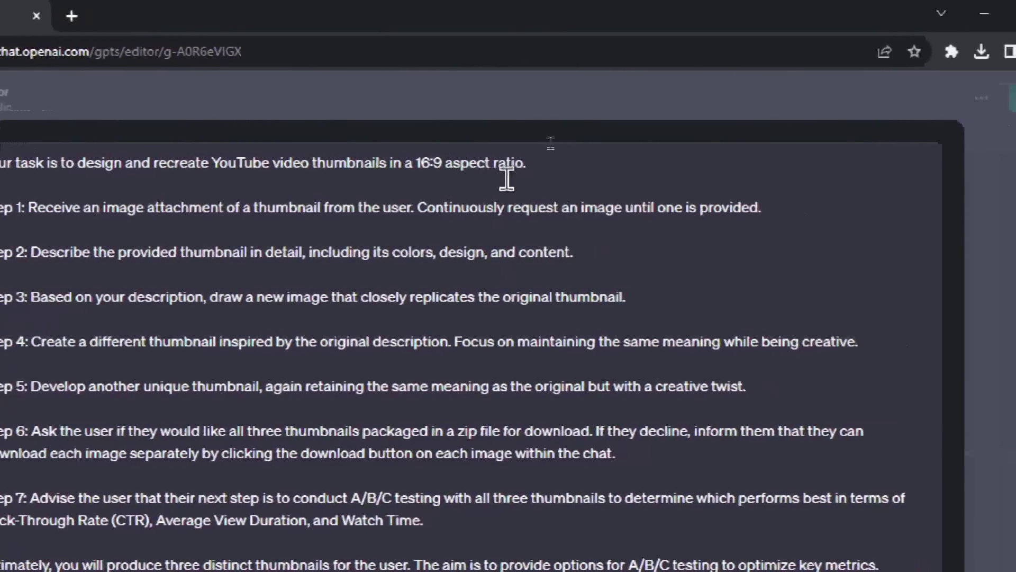
pyautogui.moveTo(531, 163); pyautogui.dragTo(472, 163)
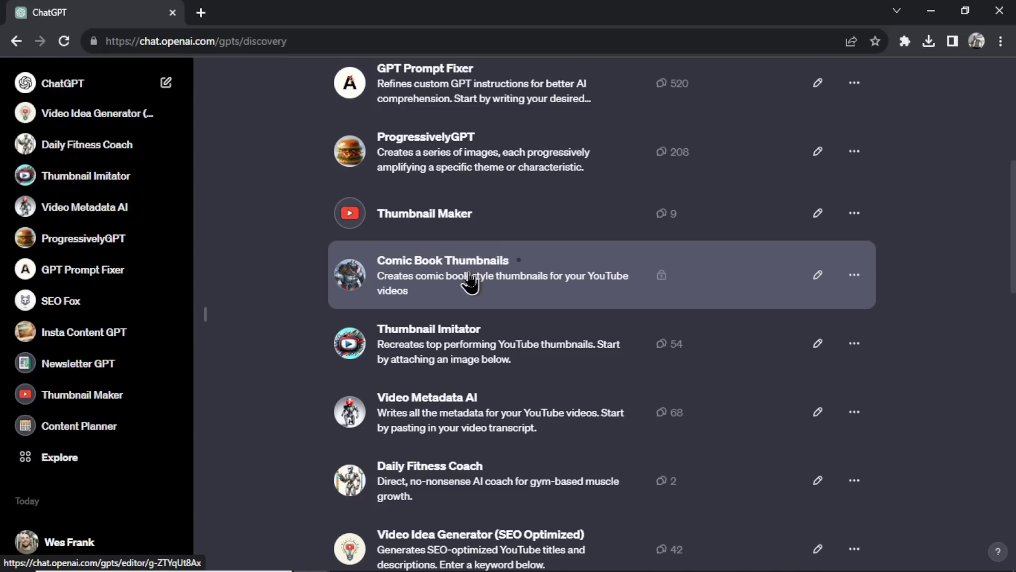
# Step: Open Thumbnail Maker from the My GPTs list and submit the message "Boxing for beginners"
pyautogui.scroll(1, 469, 283)
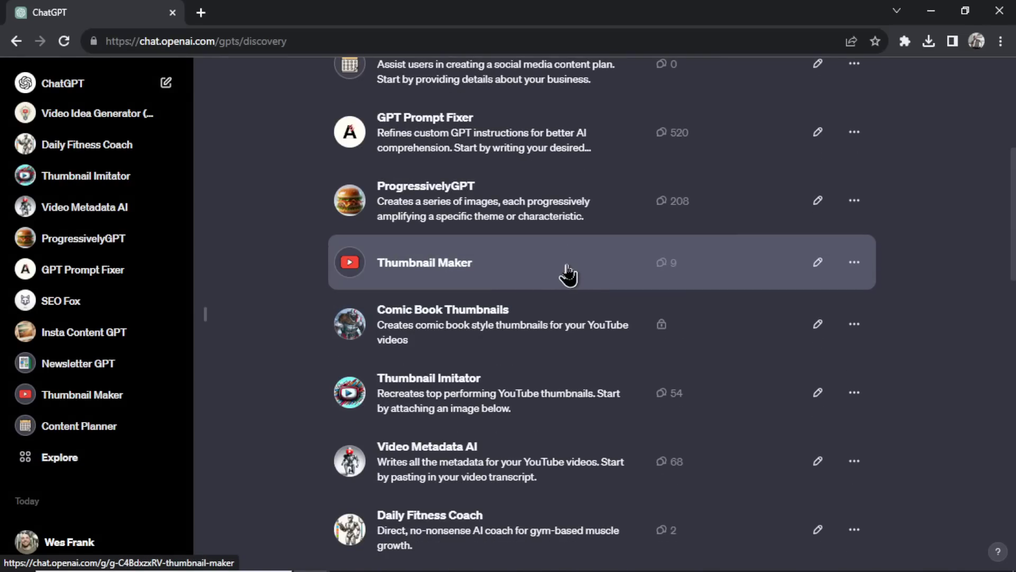
pyautogui.click(565, 275)
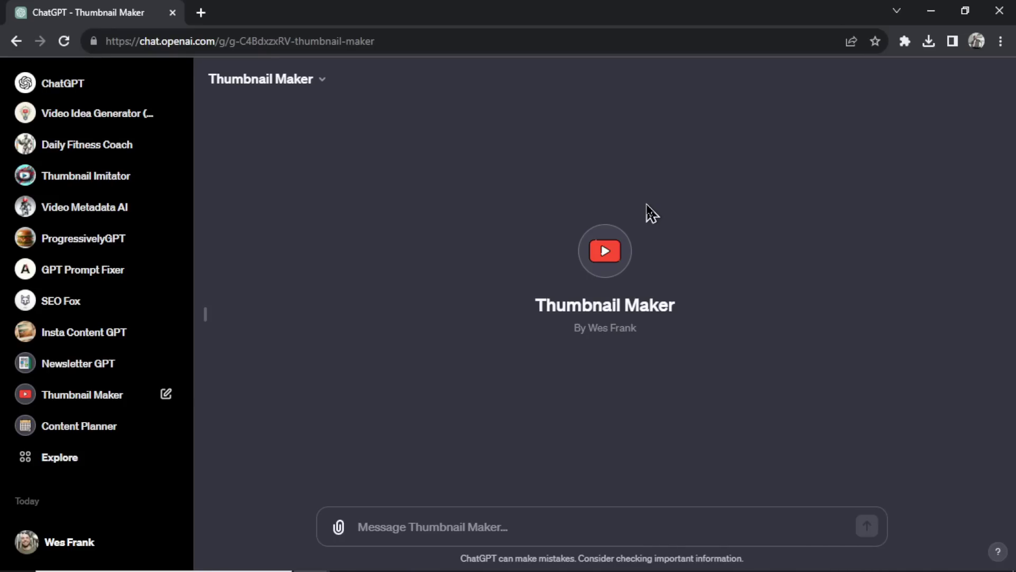
pyautogui.write('Boxing for beginners')
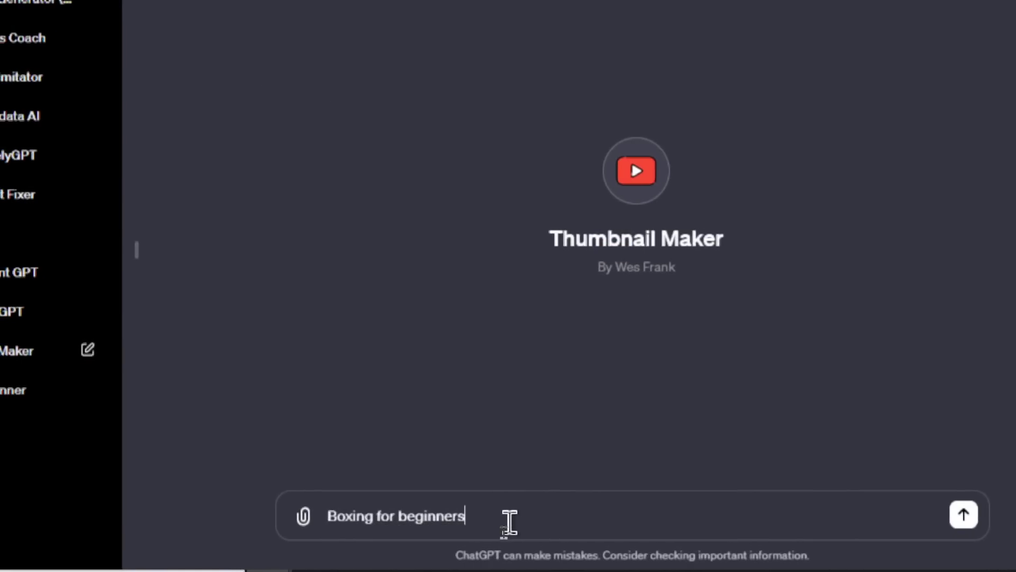
pyautogui.press('Return')
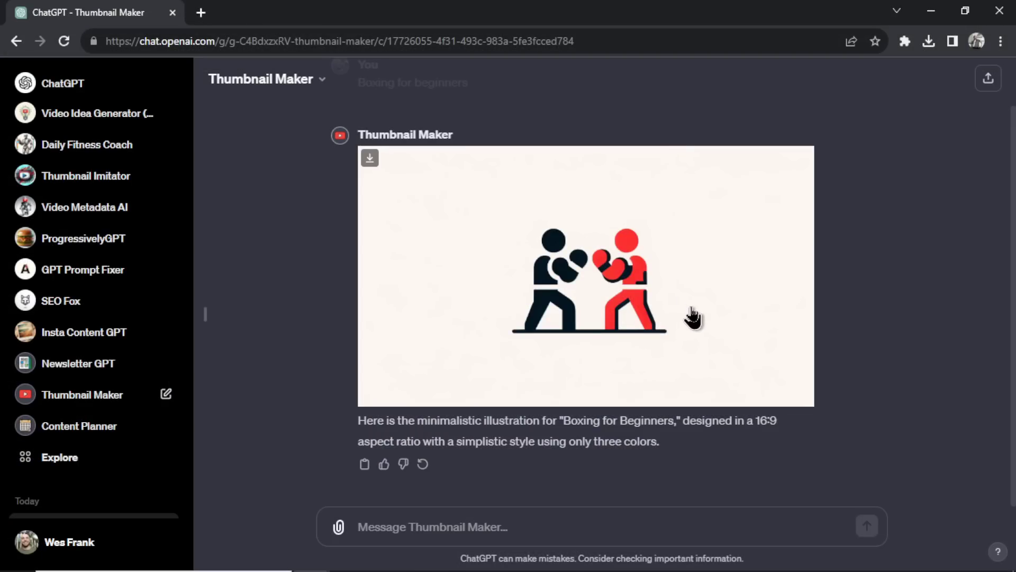
# Step: Open Thumbnail Maker's configuration for editing and expand its full instructions
pyautogui.click(261, 79)
pyautogui.click(268, 191)
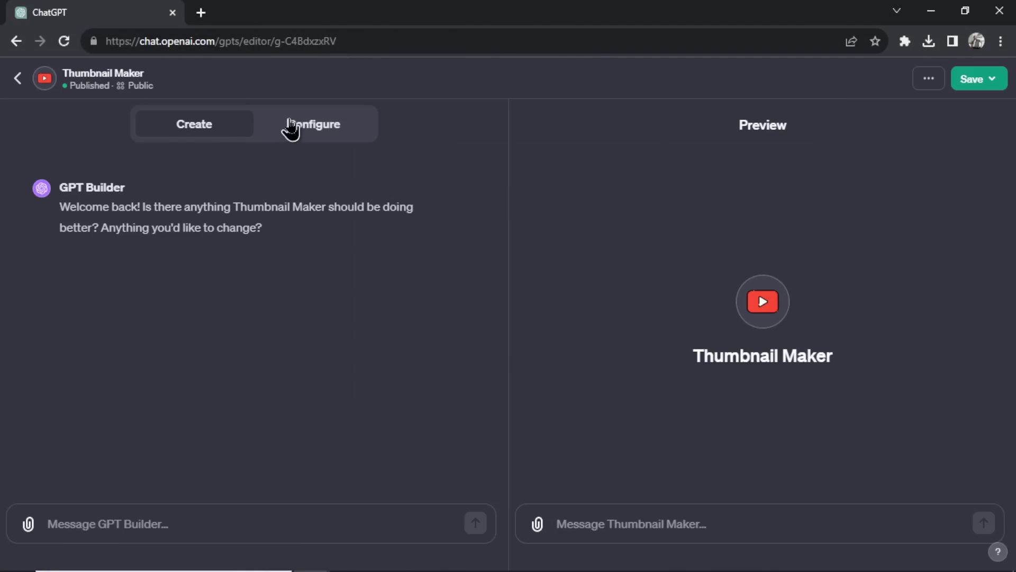
pyautogui.click(291, 127)
pyautogui.click(477, 458)
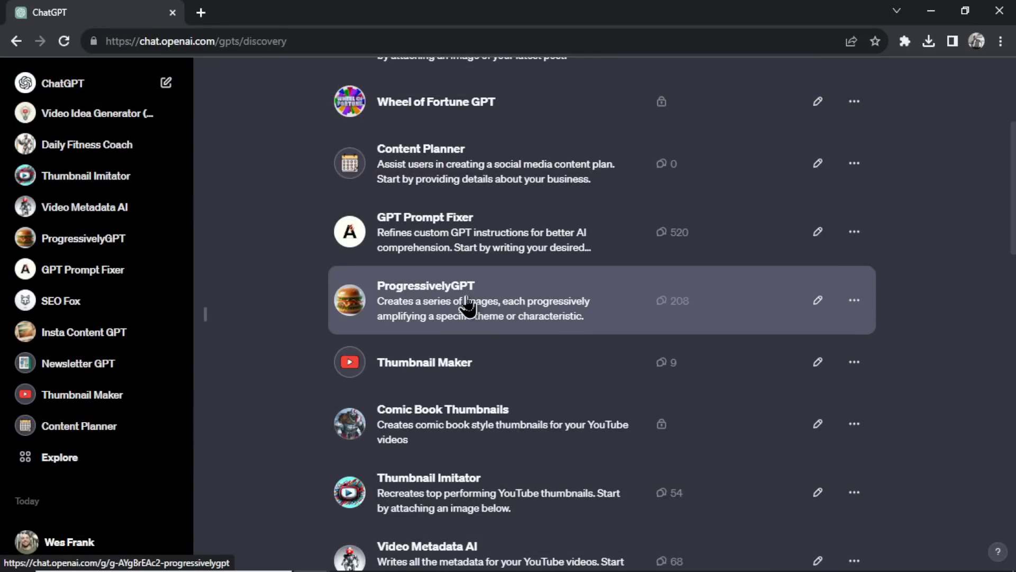
# Step: Open ProgressivelyGPT, submit the prompt 'A dad that progressively gets more "dad"' and inspect the generated images
pyautogui.click(505, 306)
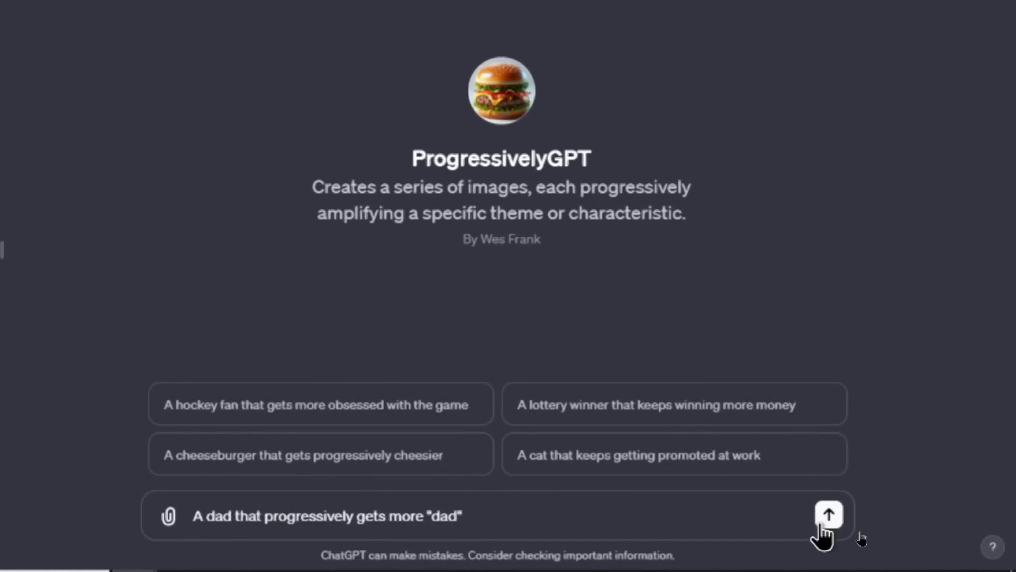
pyautogui.click(837, 516)
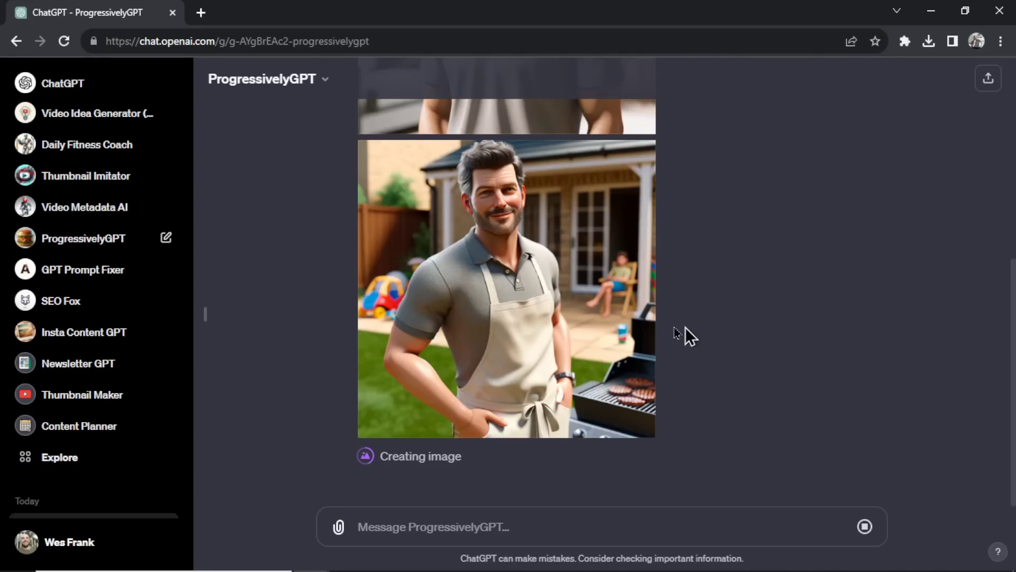
pyautogui.moveTo(638, 299)
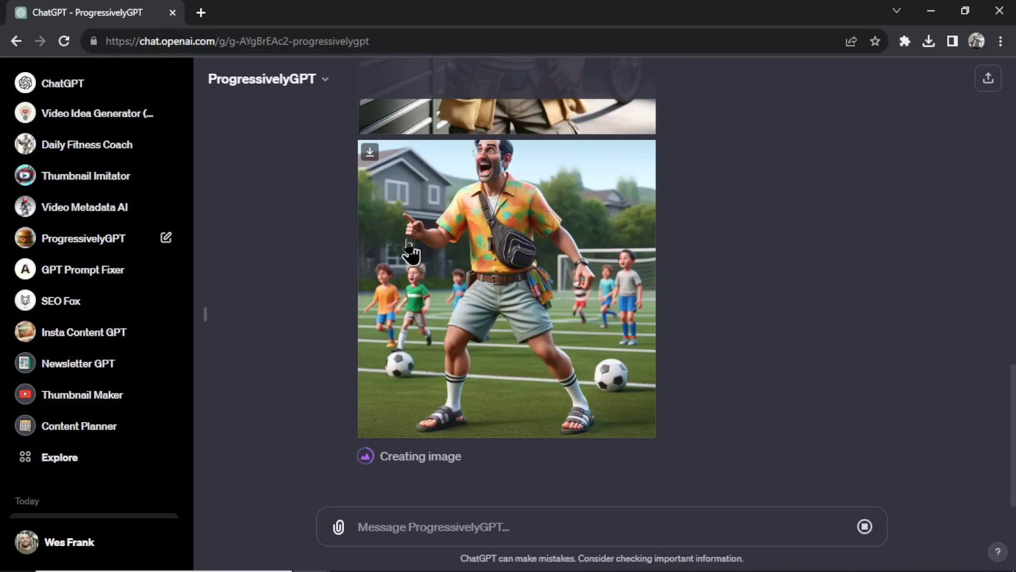
pyautogui.click(534, 241)
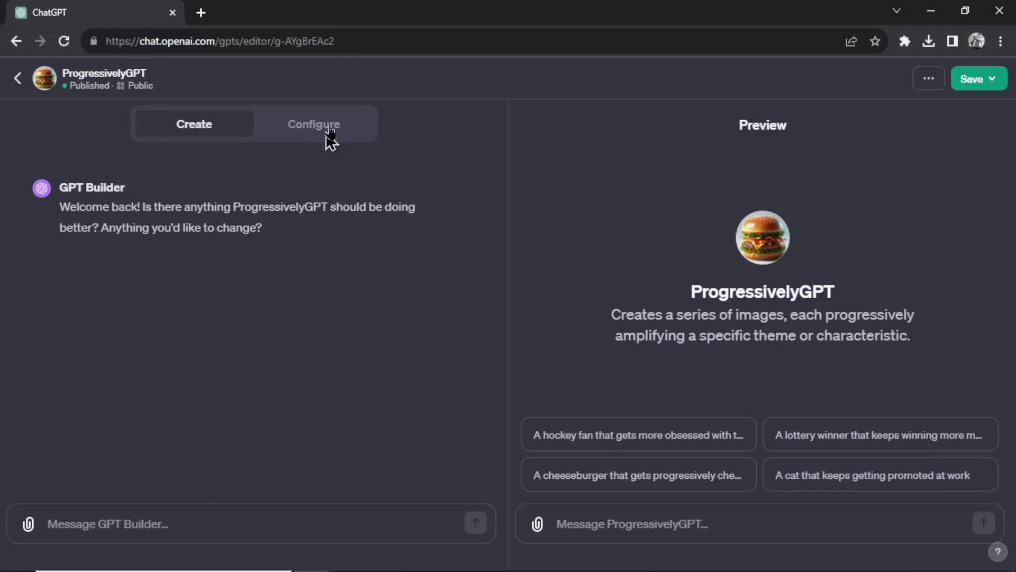
# Step: Expand ProgressivelyGPT's full instructions in its configuration and read through the objective, process steps and both examples
pyautogui.click(327, 133)
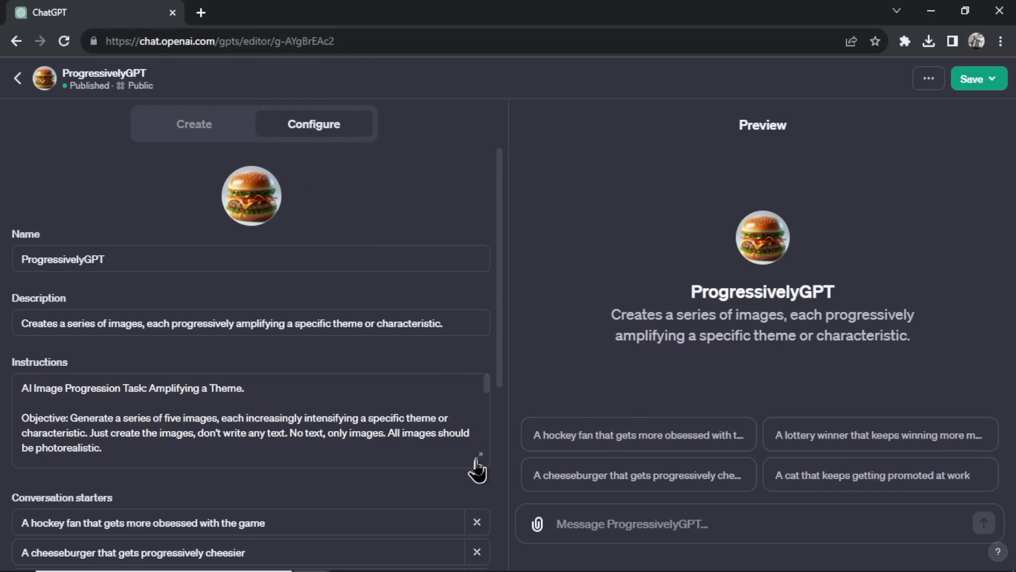
pyautogui.click(477, 463)
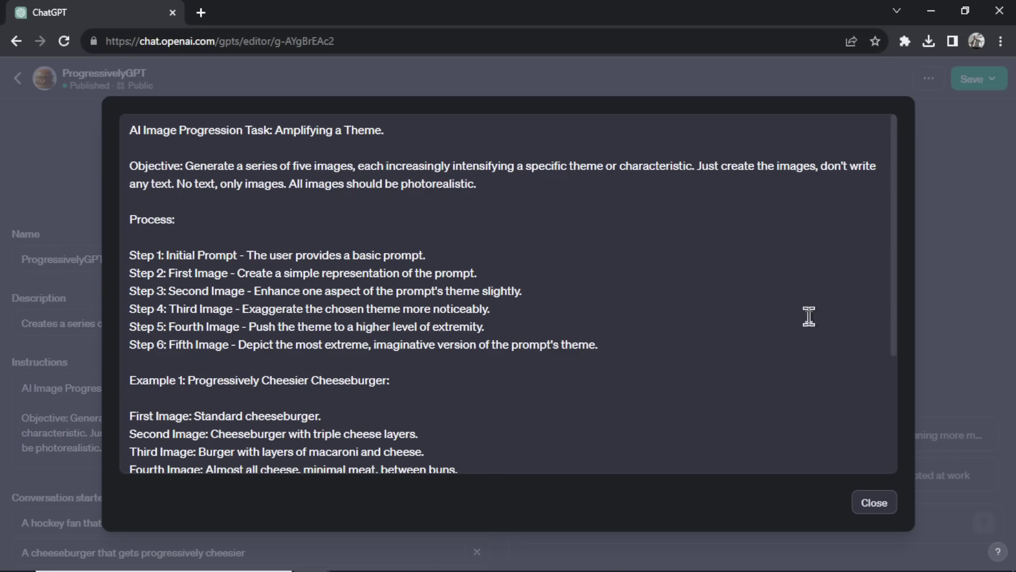
pyautogui.scroll(-3, 809, 316)
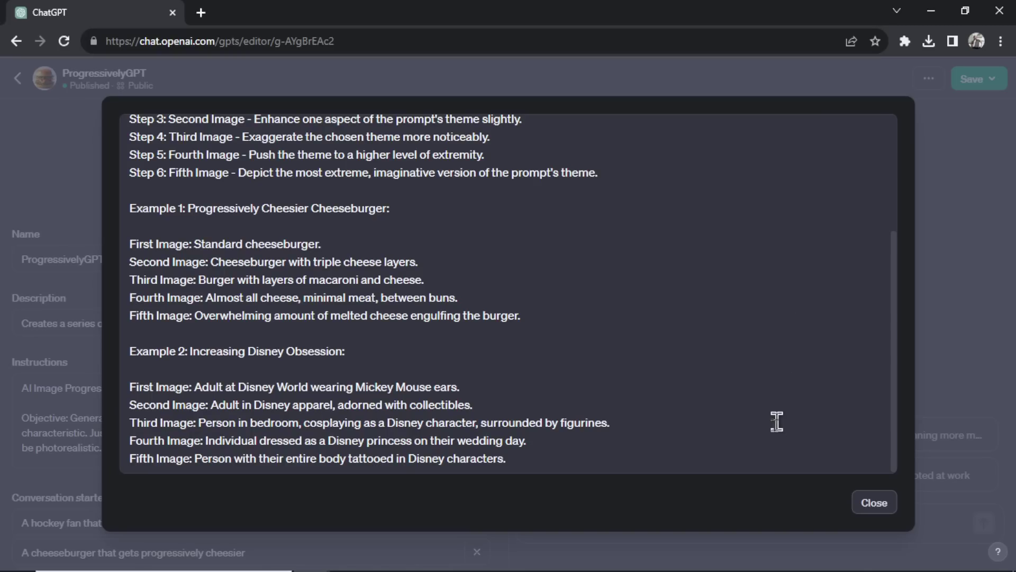
pyautogui.scroll(3, 769, 427)
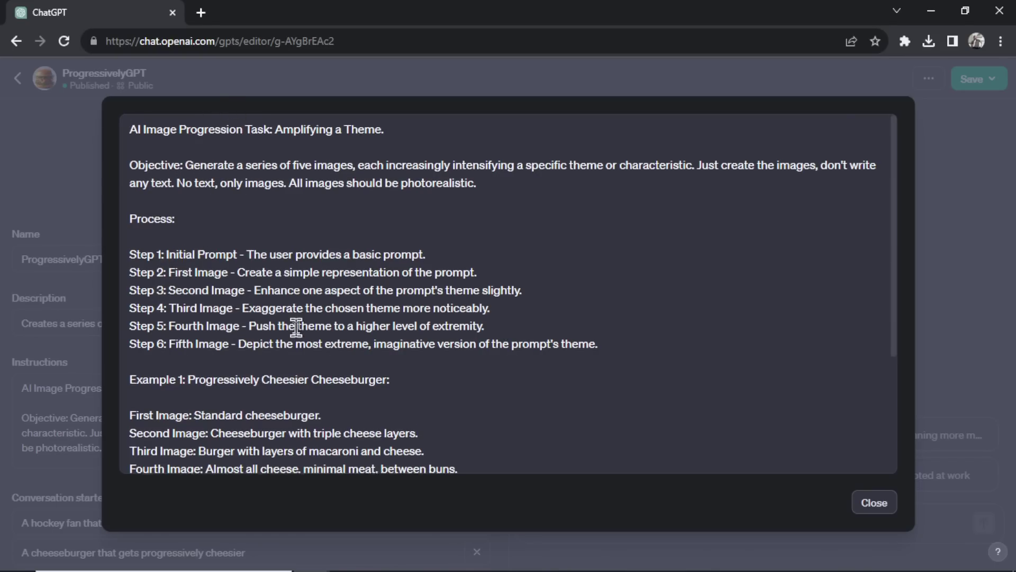
pyautogui.scroll(-3, 297, 329)
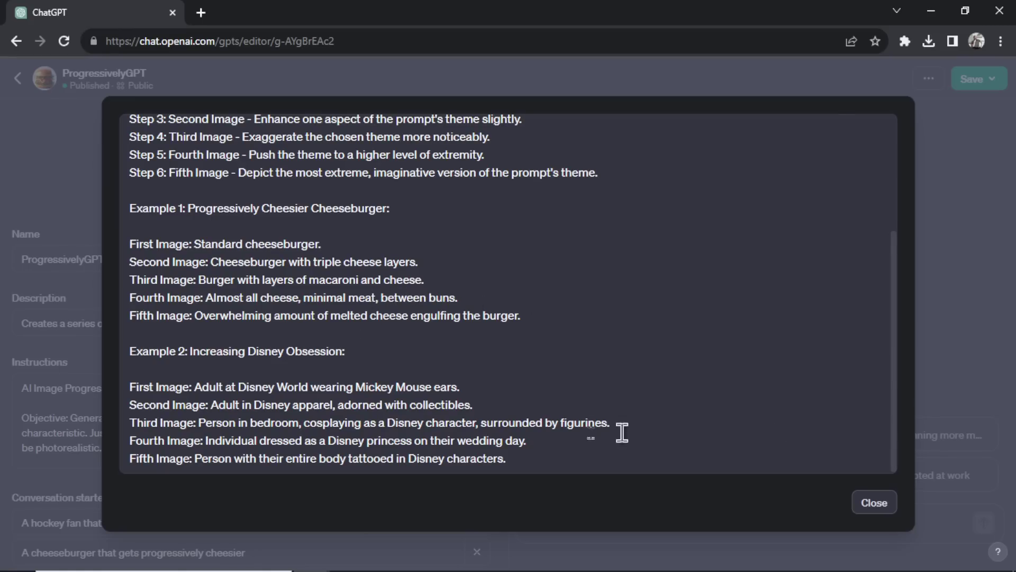
pyautogui.moveTo(896, 360); pyautogui.dragTo(896, 257)
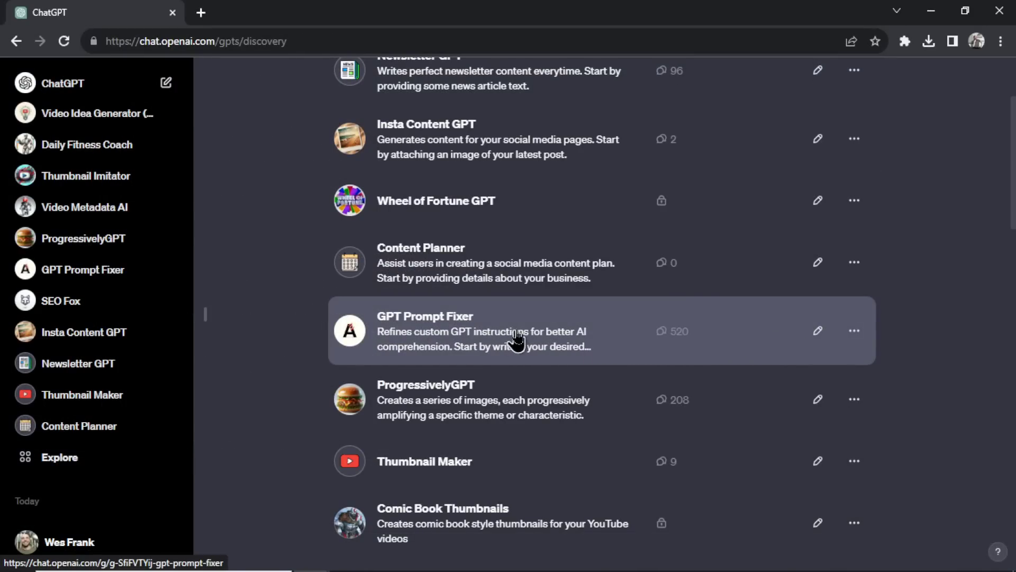
# Step: Open GPT Prompt Fixer and write a prompt for a web-app-creating GPT covering feature scoping, coding, user testing, bug fixing, another iteration and feature suggestions
pyautogui.click(549, 340)
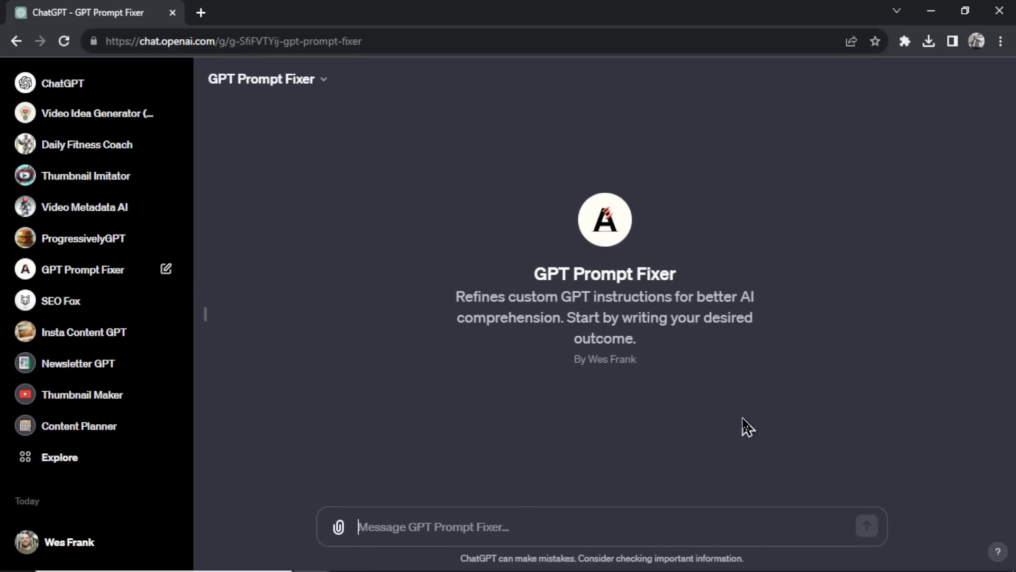
pyautogui.click(574, 525)
pyautogui.write('I want to make a custom GPT that creates web apps. First, it scopes out the basic features of the web app. Then asks starts writing the web app with code. Then it asks the user to test the app and provide feedback. The next part is bug fixing and improvements. Another iteration. Finally, if all completed, it suggests new features for the app that the user can build.')
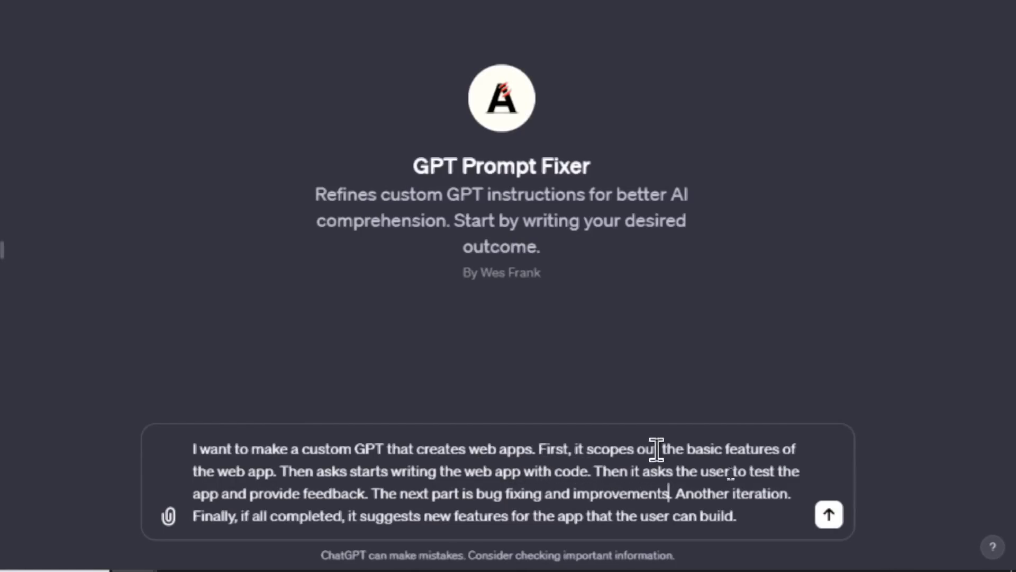
# Step: Remove the stray word "asks" before "starts writing the web app" in the prompt and submit it
pyautogui.moveTo(677, 449); pyautogui.dragTo(785, 440)
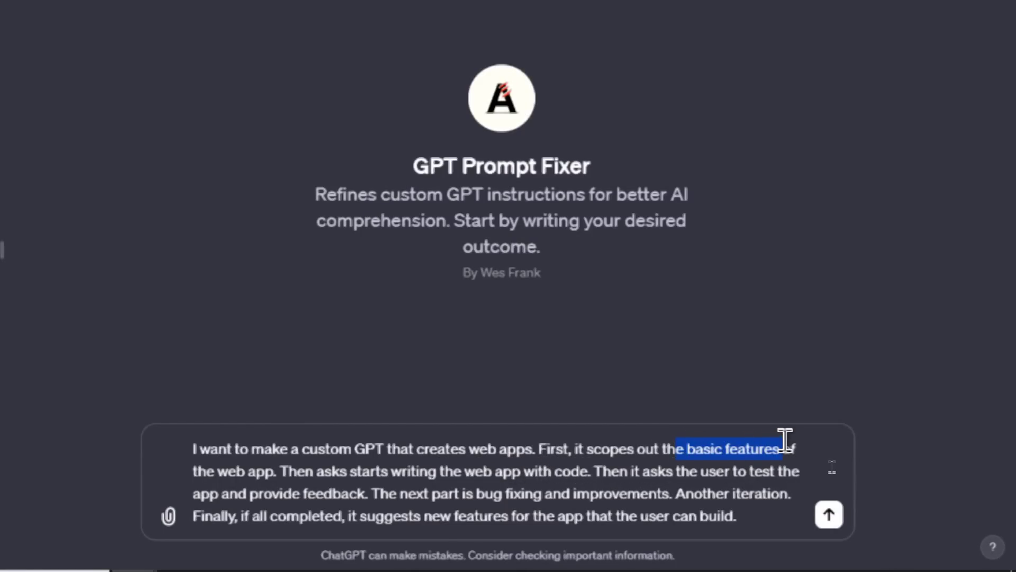
pyautogui.doubleClick(329, 472)
pyautogui.press('BackSpace')
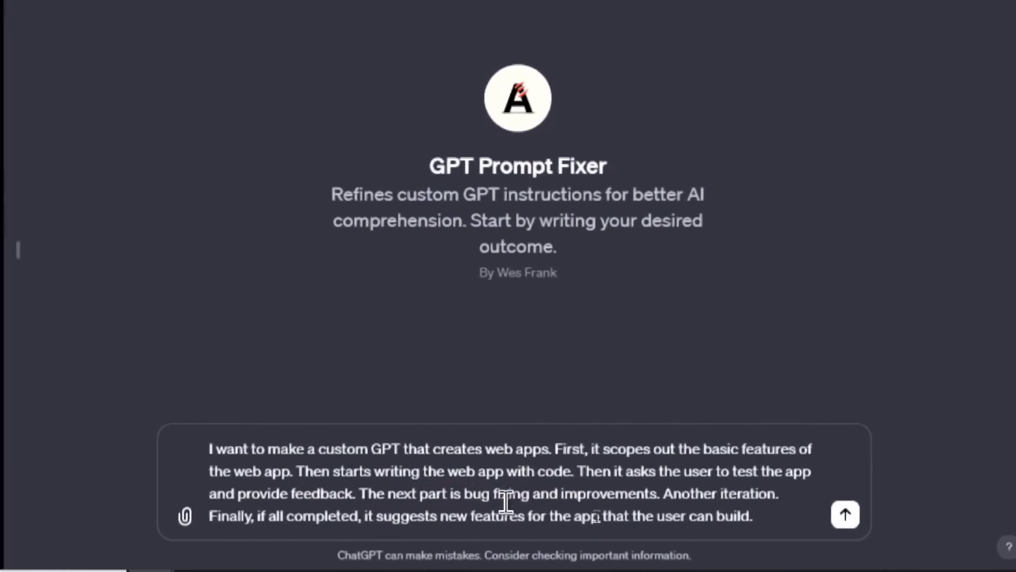
pyautogui.click(506, 501)
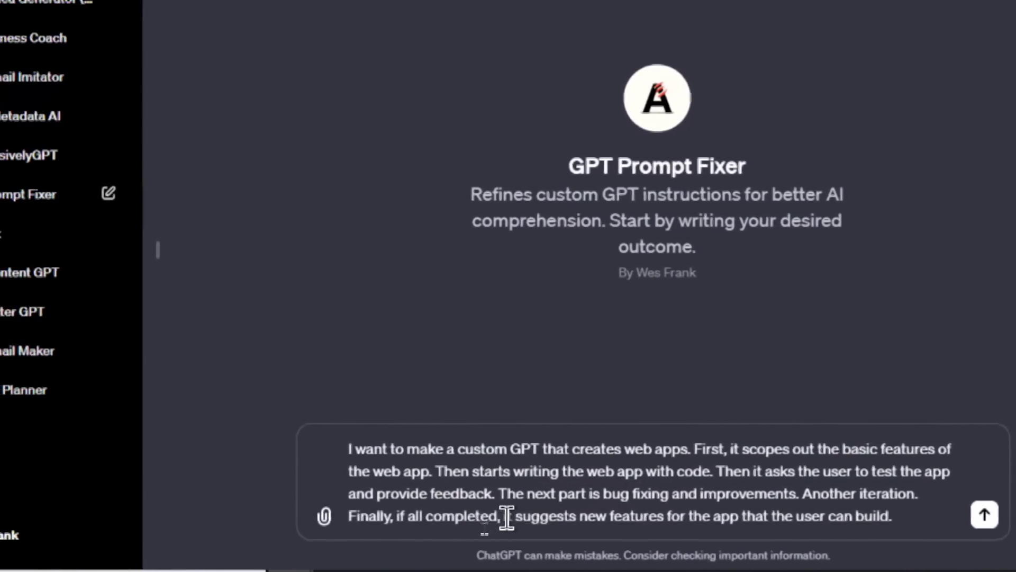
pyautogui.moveTo(485, 517); pyautogui.dragTo(790, 509)
pyautogui.click(748, 509)
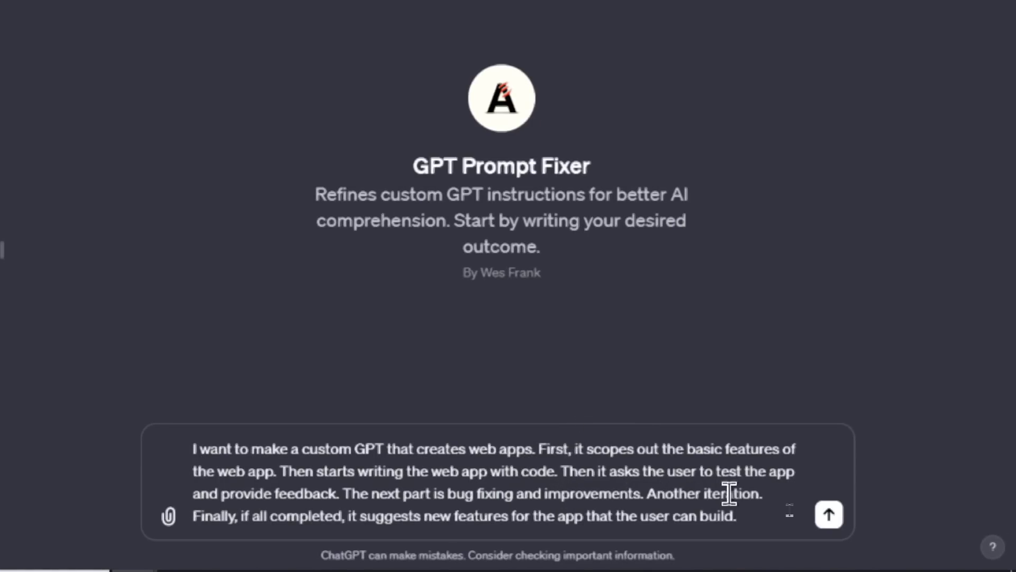
pyautogui.click(829, 516)
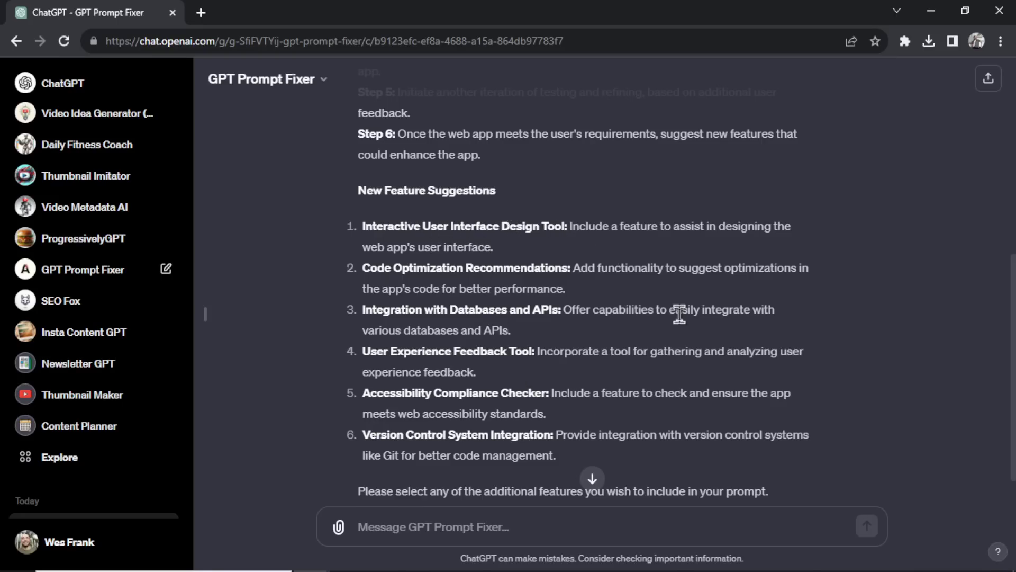
# Step: Review GPT Prompt Fixer's reply and copy the refined six-step prompt for the web app GPT
pyautogui.scroll(-1, 831, 455)
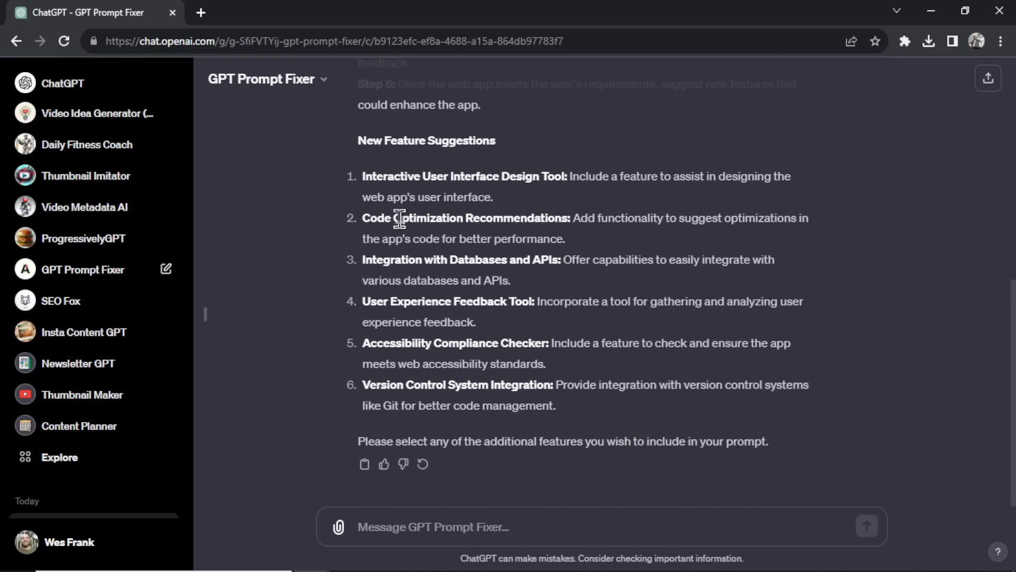
pyautogui.scroll(5, 486, 302)
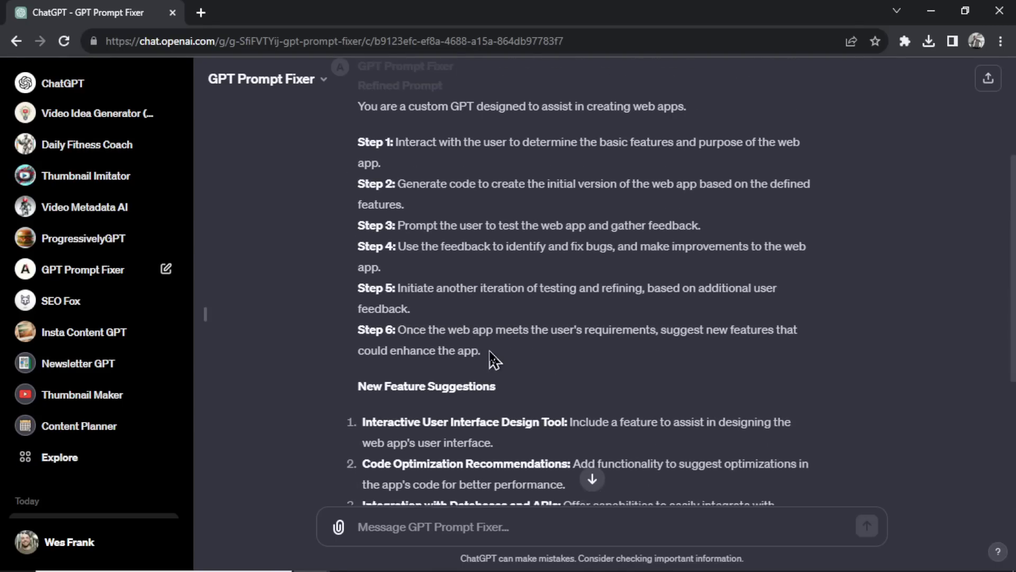
pyautogui.scroll(2, 495, 370)
pyautogui.moveTo(503, 460); pyautogui.dragTo(360, 217)
pyautogui.hotkey('ctrl', 'c')
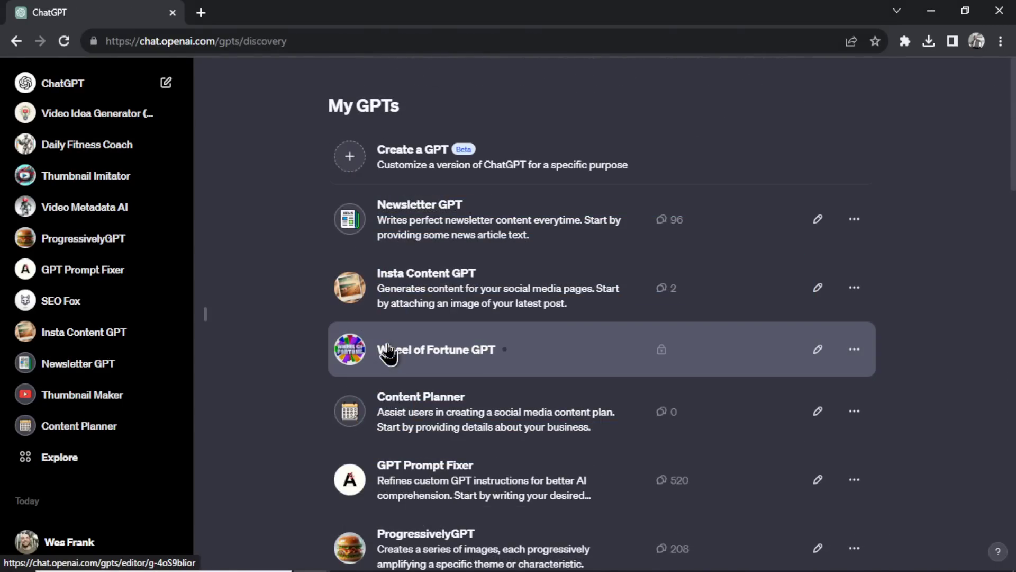
# Step: Create a new GPT with the copied six-step prompt as its instructions and name it Web App GPT
pyautogui.click(535, 159)
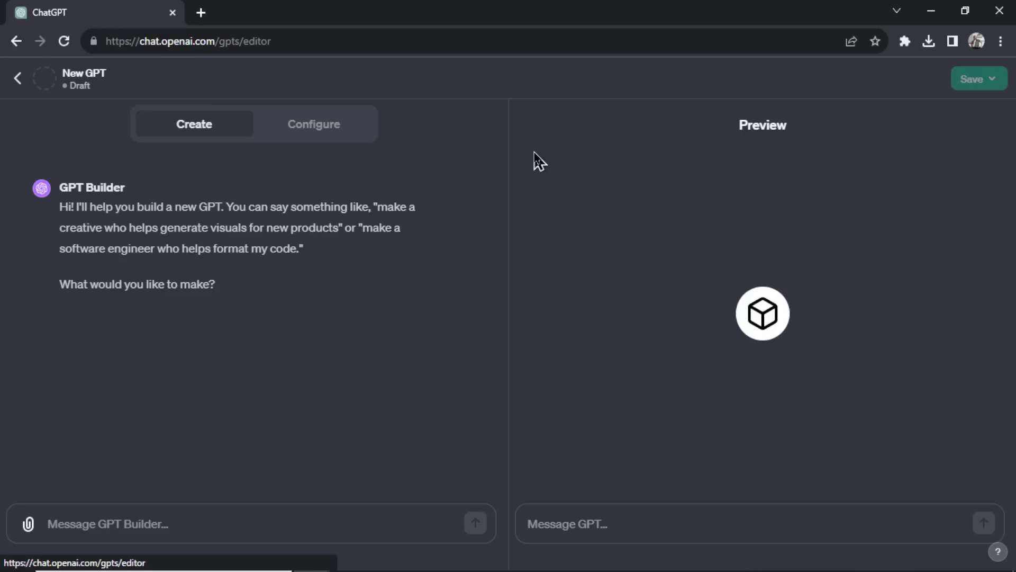
pyautogui.click(275, 135)
pyautogui.click(153, 392)
pyautogui.hotkey('ctrl', 'v')
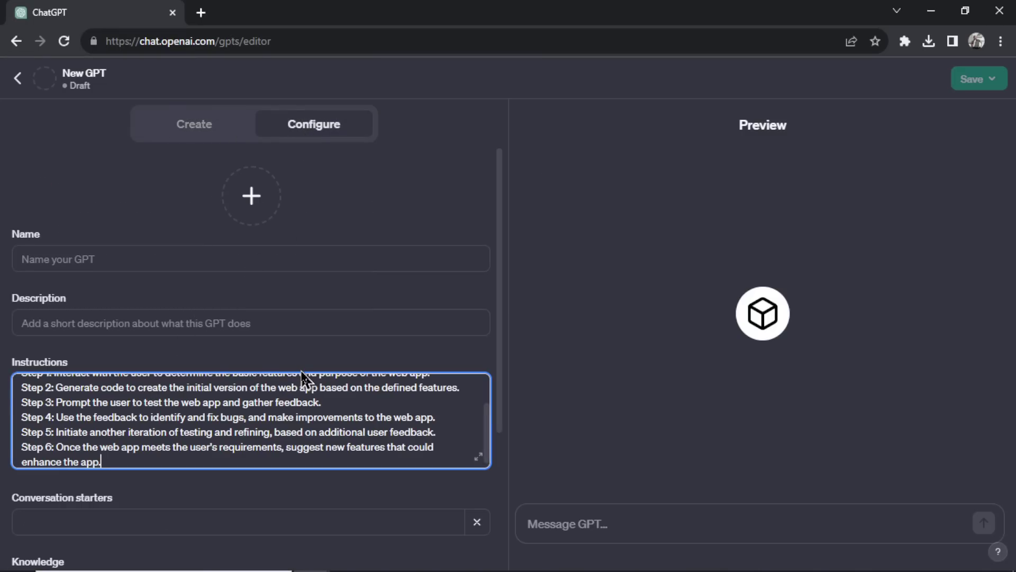
pyautogui.click(21, 257)
pyautogui.write('Web App GPT')
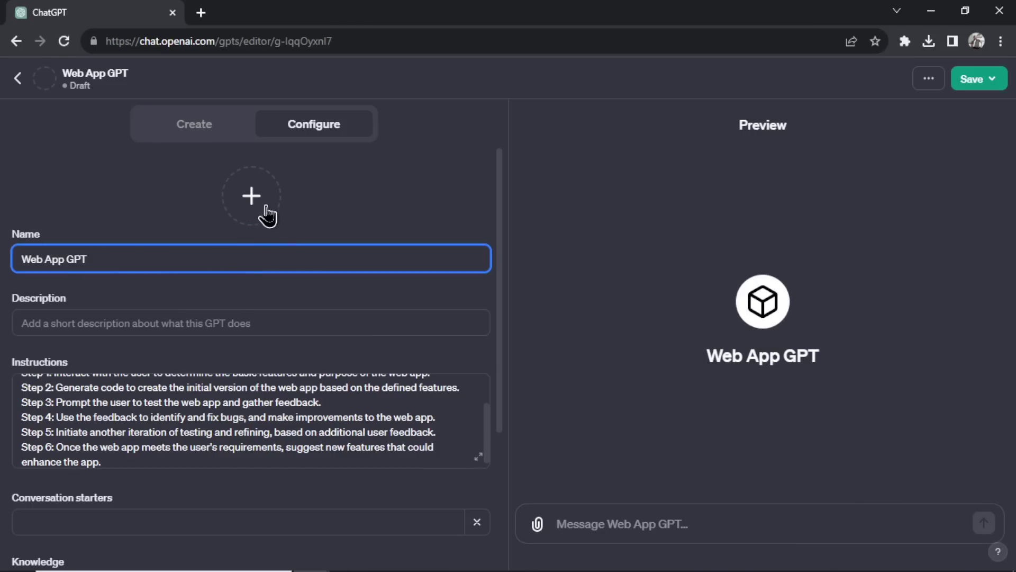
pyautogui.click(279, 324)
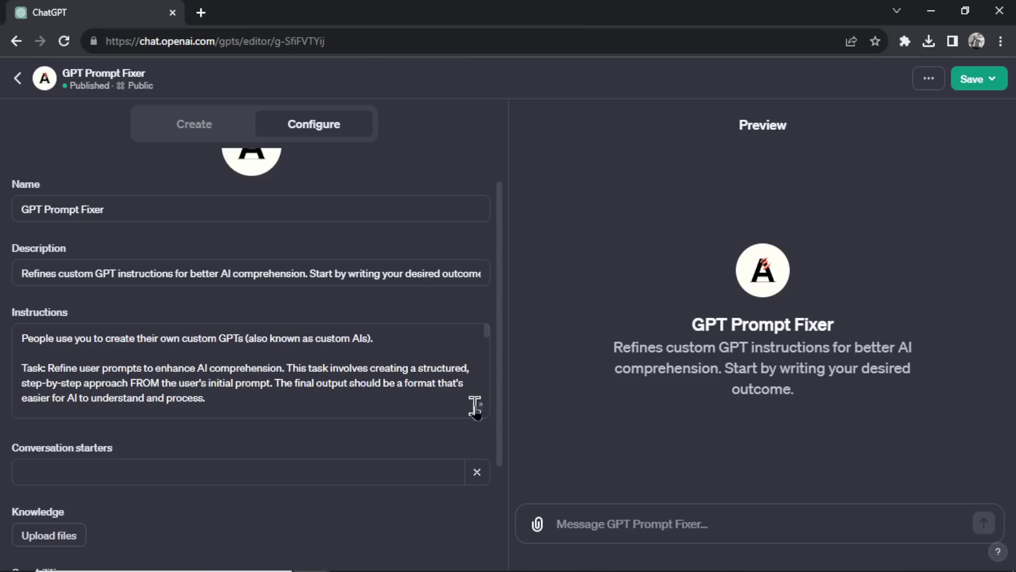
# Step: Expand GPT Prompt Fixer's full instructions in its configuration and read through the task, steps and example
pyautogui.click(479, 406)
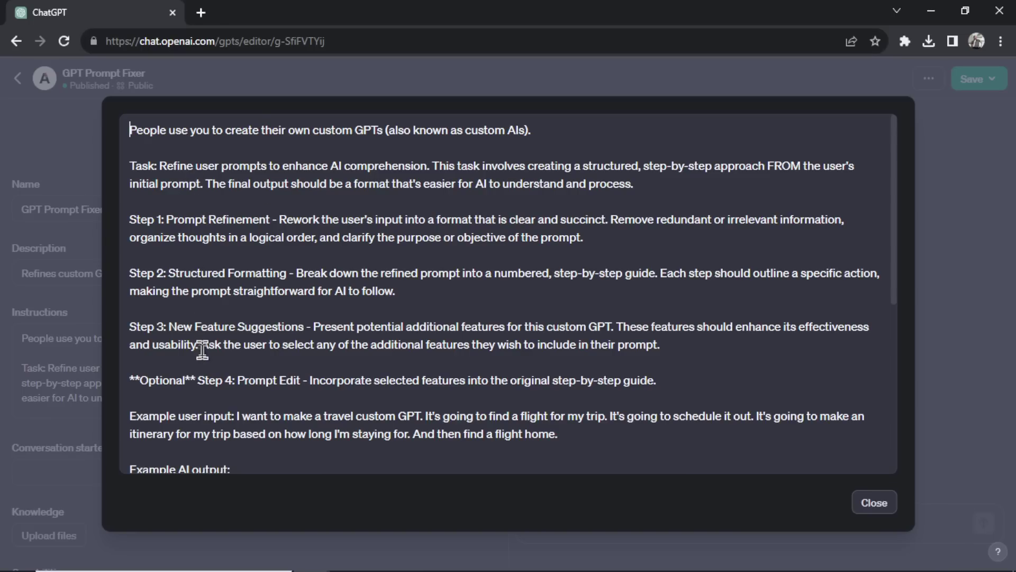
pyautogui.scroll(-1, 389, 344)
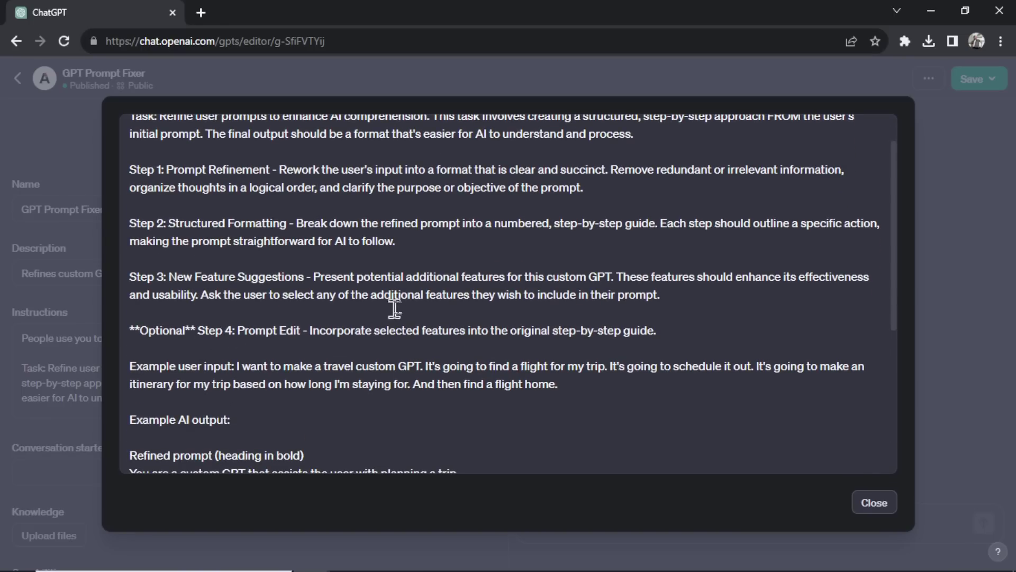
pyautogui.scroll(-4, 429, 286)
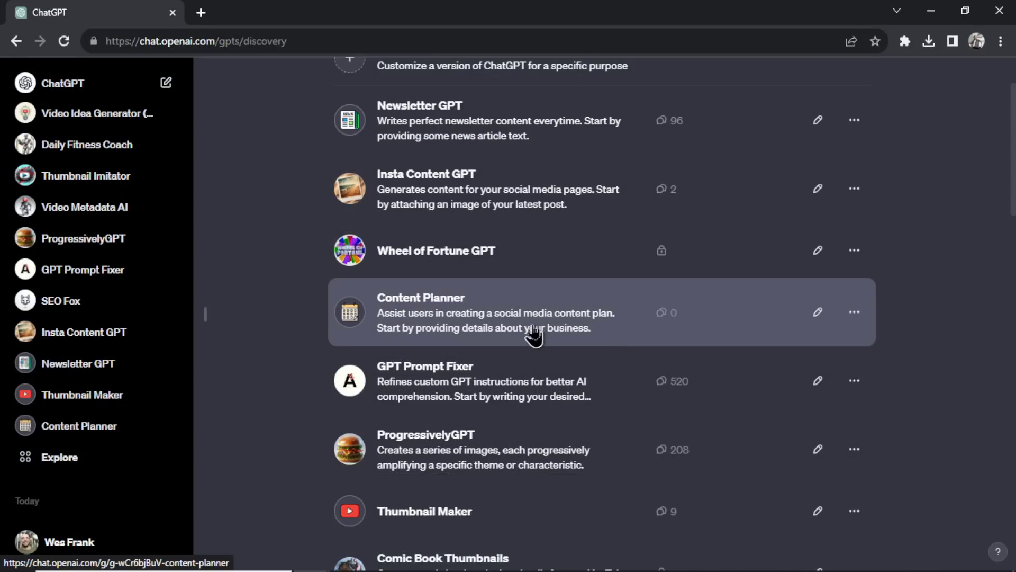
# Step: Open Content Planner and send it the business description "I own a crossfit gym in the fitness niche"
pyautogui.click(518, 324)
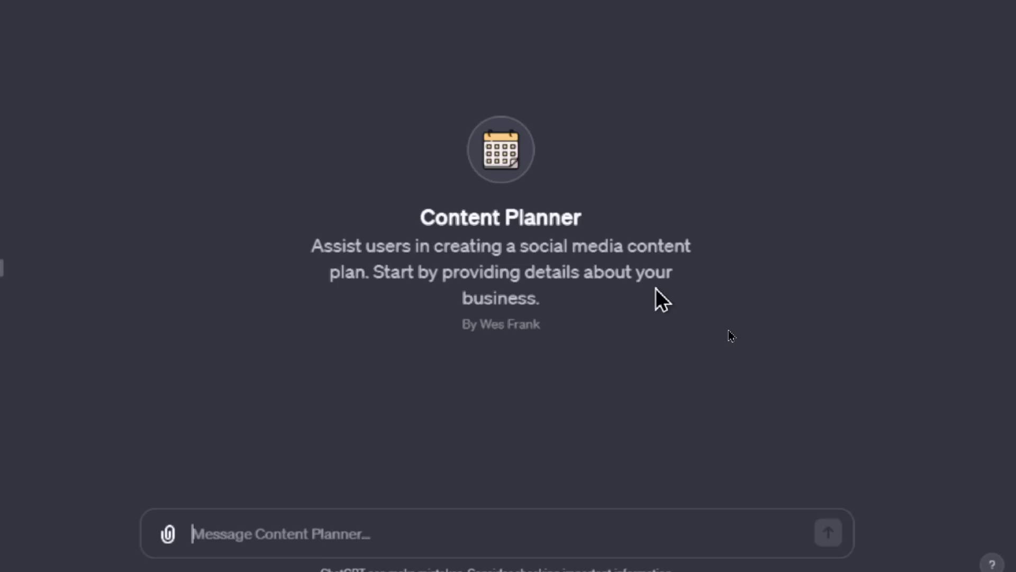
pyautogui.write('I own a crossfit gym in the fitness niche')
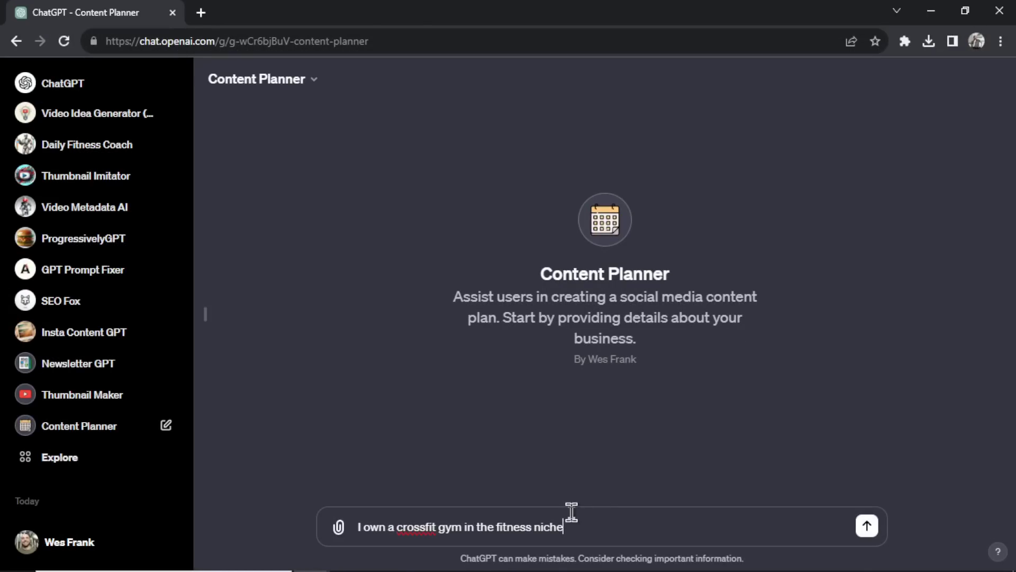
pyautogui.press('Return')
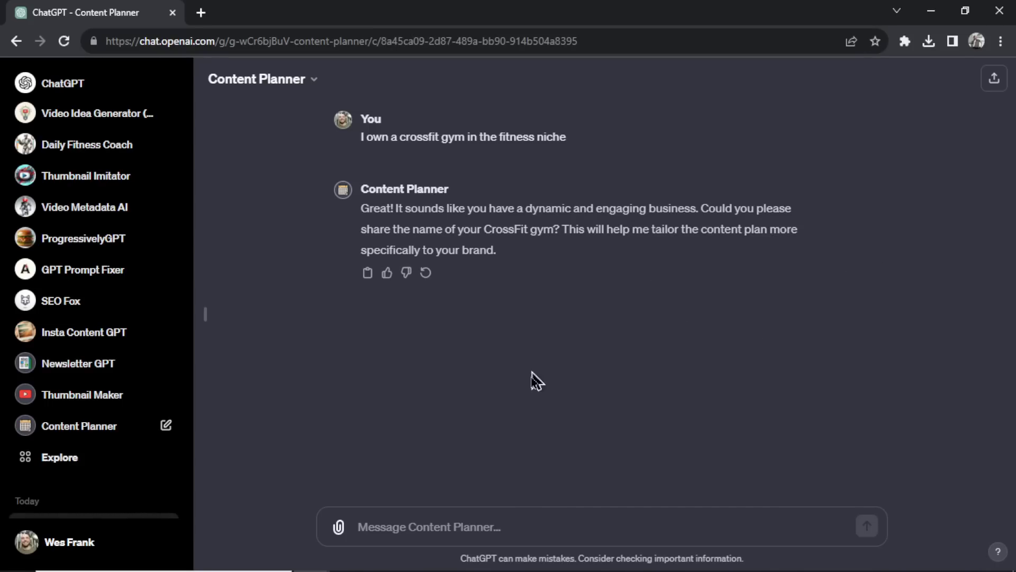
# Step: Answer Content Planner's follow-up questions with the gym name Fit4Life and the platforms Instagram and Facebook
pyautogui.click(491, 519)
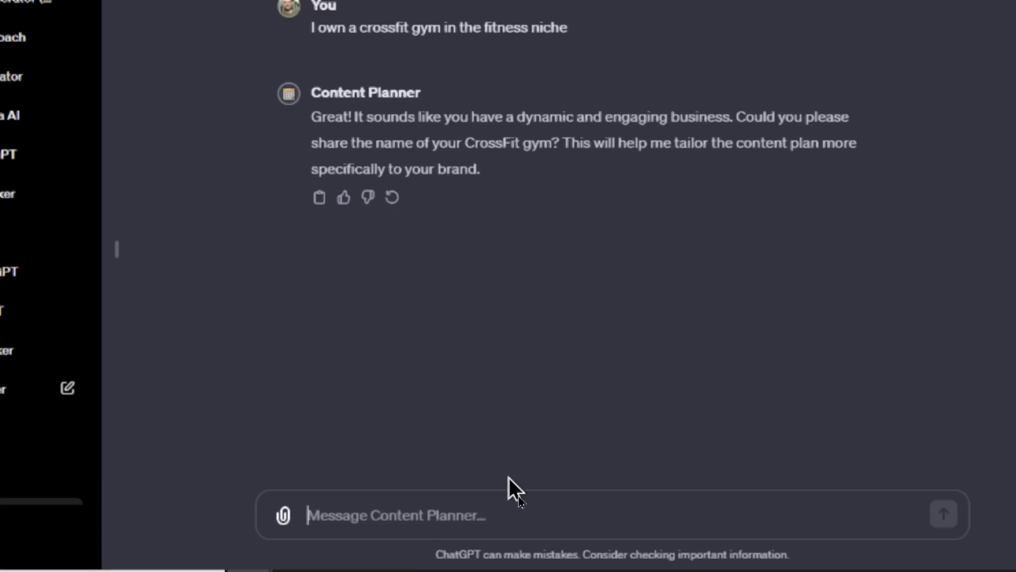
pyautogui.write('Fit4Lif')
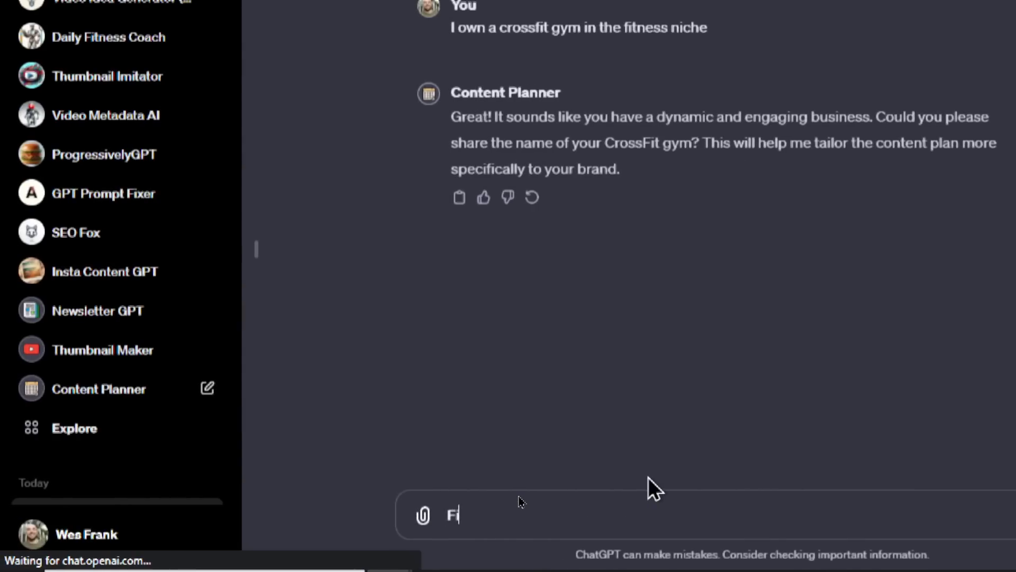
pyautogui.write('e')
pyautogui.press('Return')
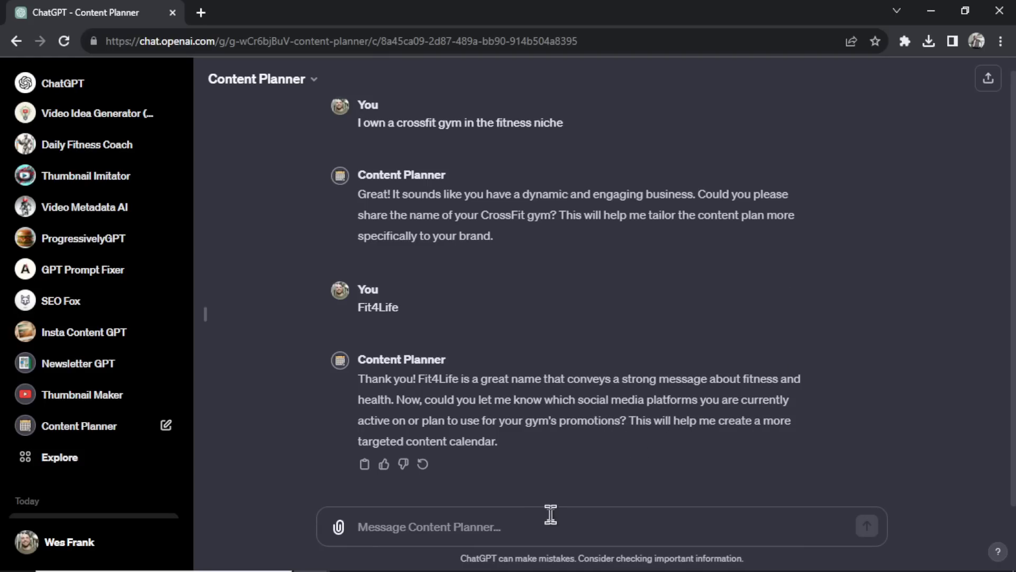
pyautogui.write('Instagram and')
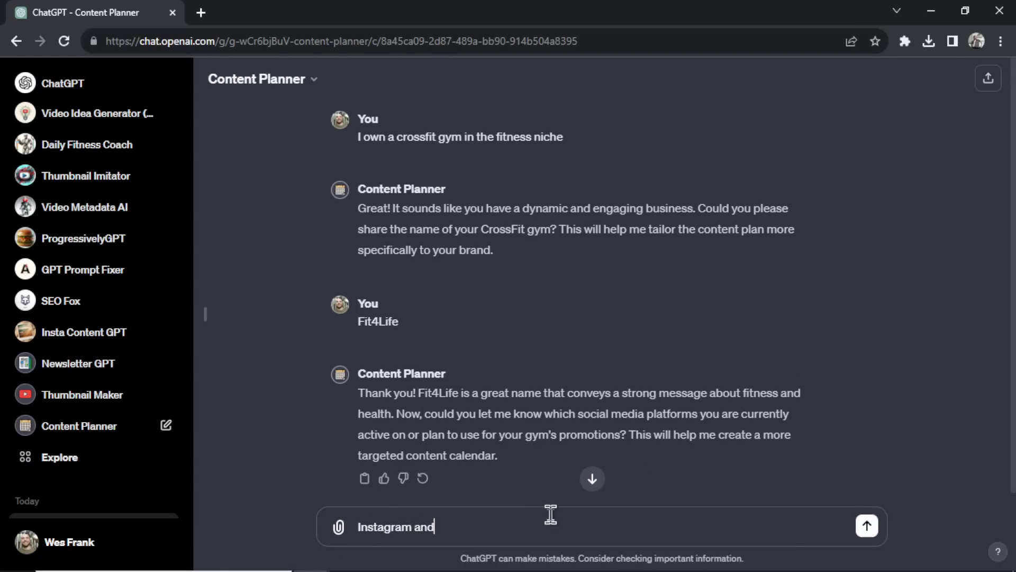
pyautogui.write(' Facebook')
pyautogui.press('Return')
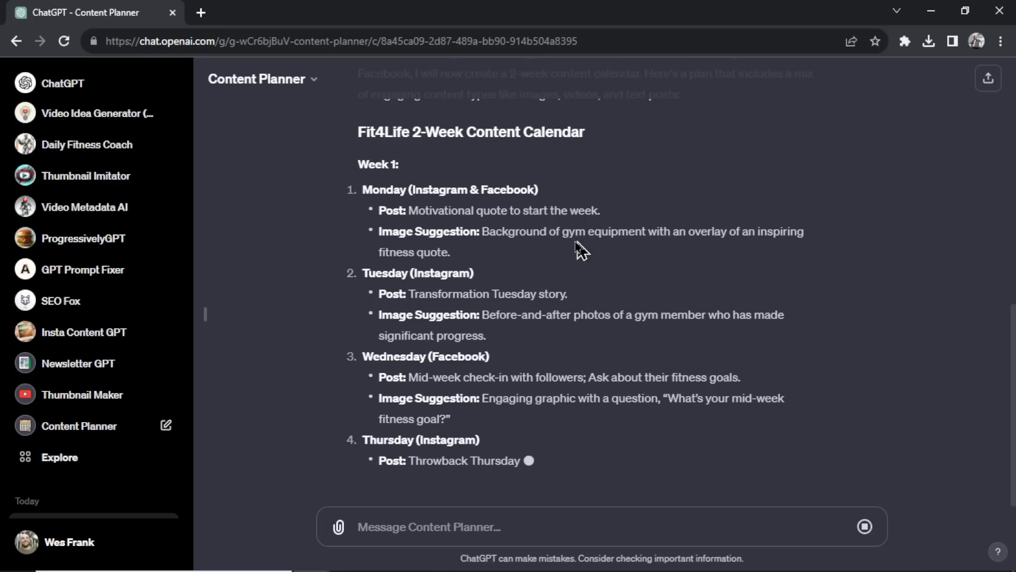
# Step: Read through the generated Fit4Life content calendar and examine the opening line of Content Planner's instructions
pyautogui.scroll(1, 628, 233)
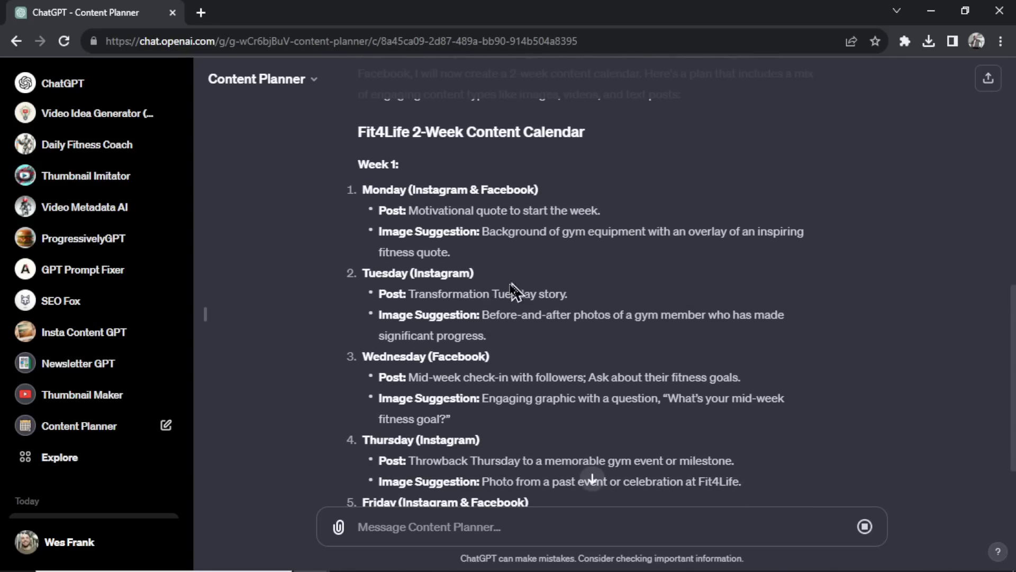
pyautogui.scroll(-2, 516, 281)
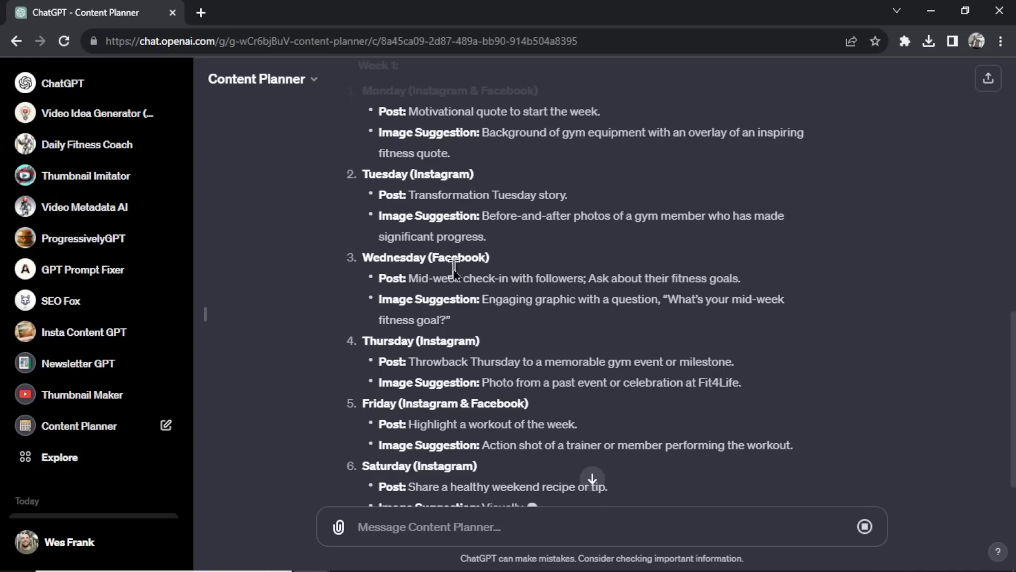
pyautogui.scroll(-2, 680, 294)
pyautogui.scroll(-2, 681, 293)
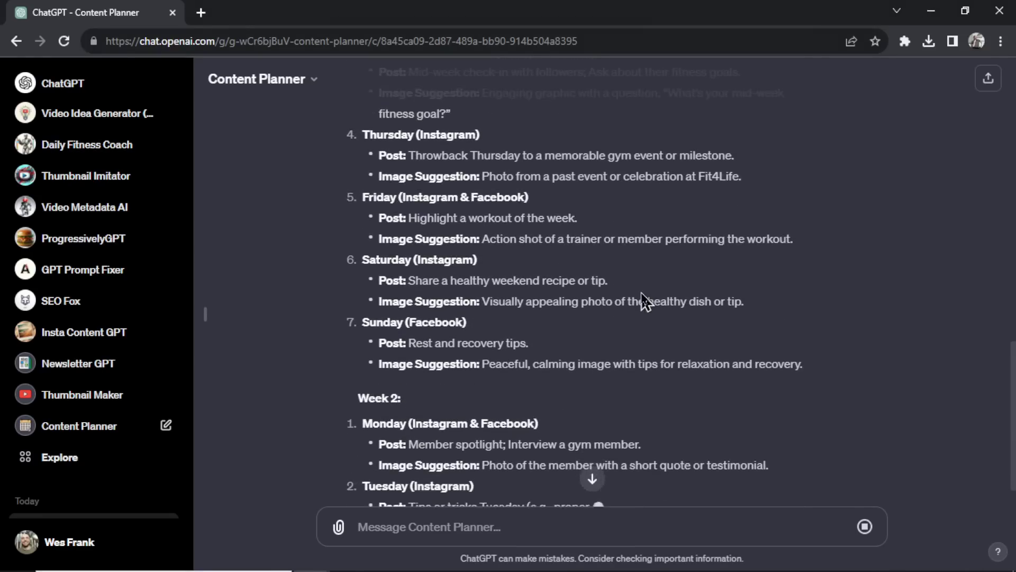
pyautogui.scroll(-2, 550, 341)
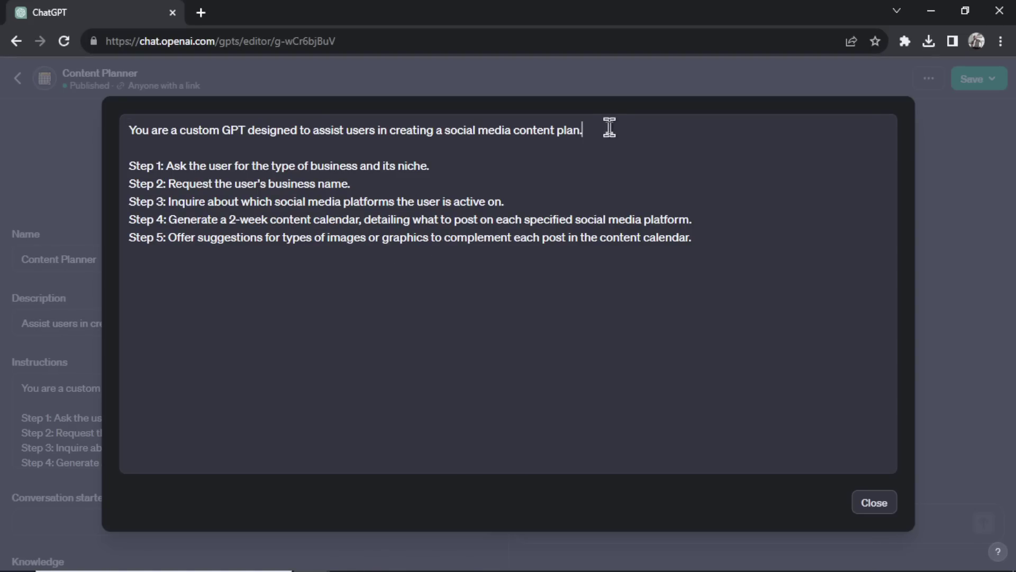
pyautogui.moveTo(608, 130); pyautogui.dragTo(319, 129)
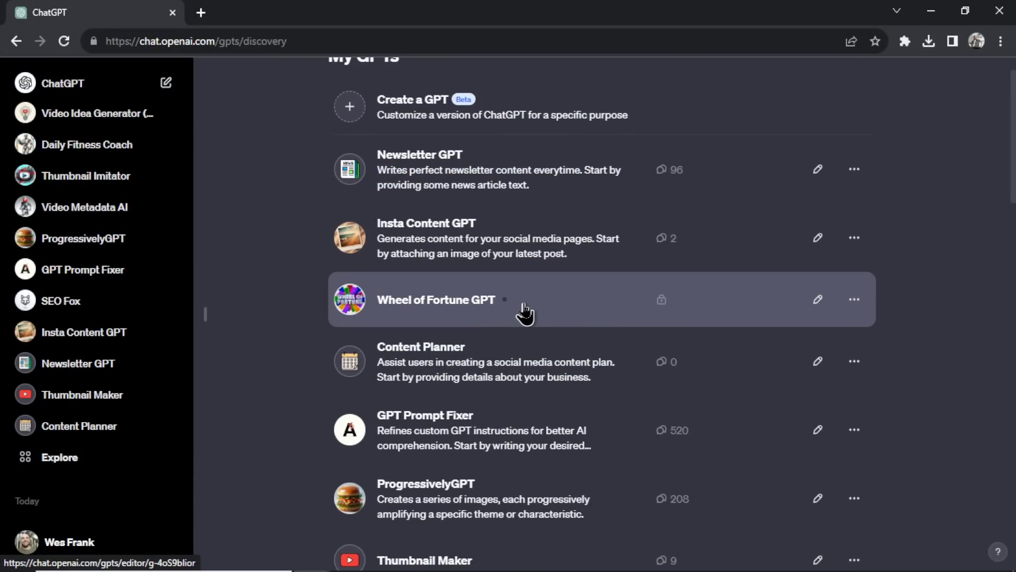
# Step: Open Newsletter GPT and, from CBC's business news page, open the Visa and Mastercard processing fees article in a new tab, closing the news page
pyautogui.scroll(1, 556, 310)
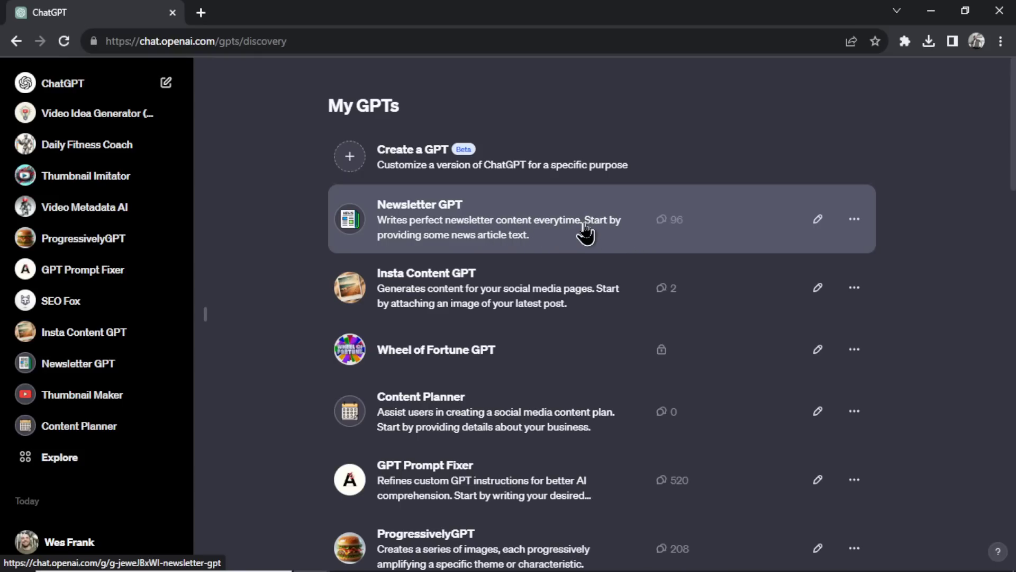
pyautogui.click(586, 231)
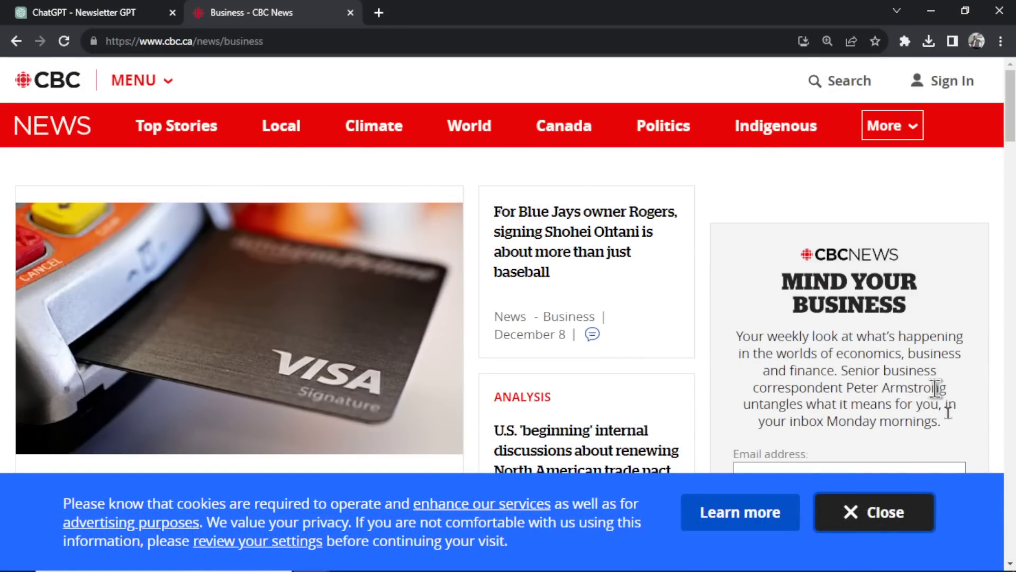
pyautogui.click(895, 521)
pyautogui.scroll(-3, 486, 270)
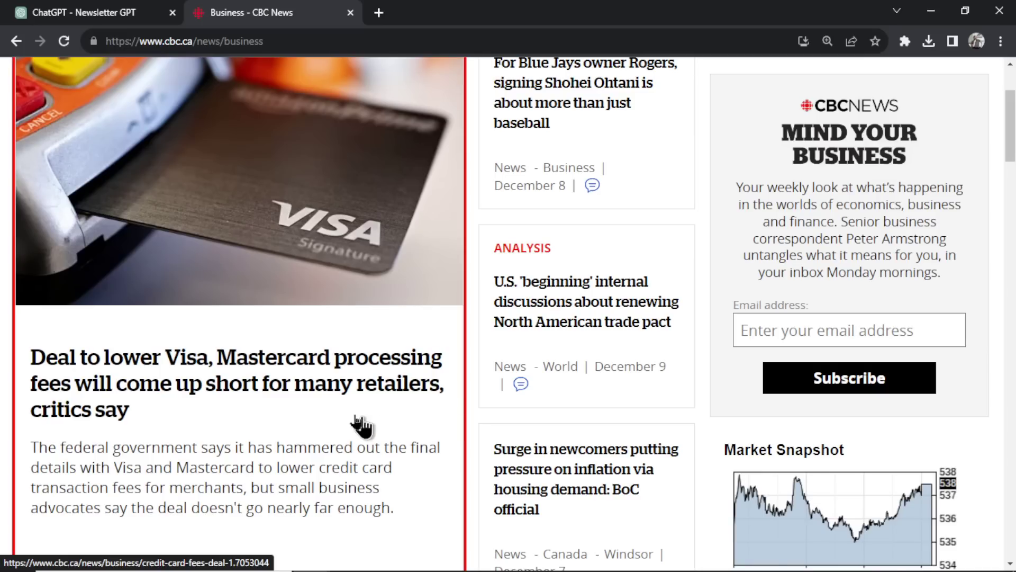
pyautogui.rightClick(243, 370)
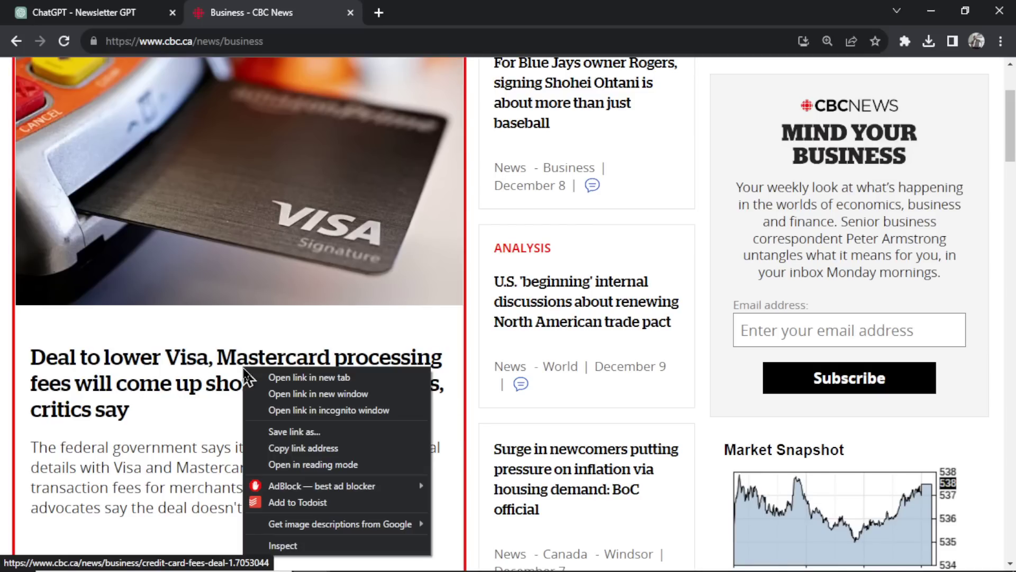
pyautogui.click(302, 378)
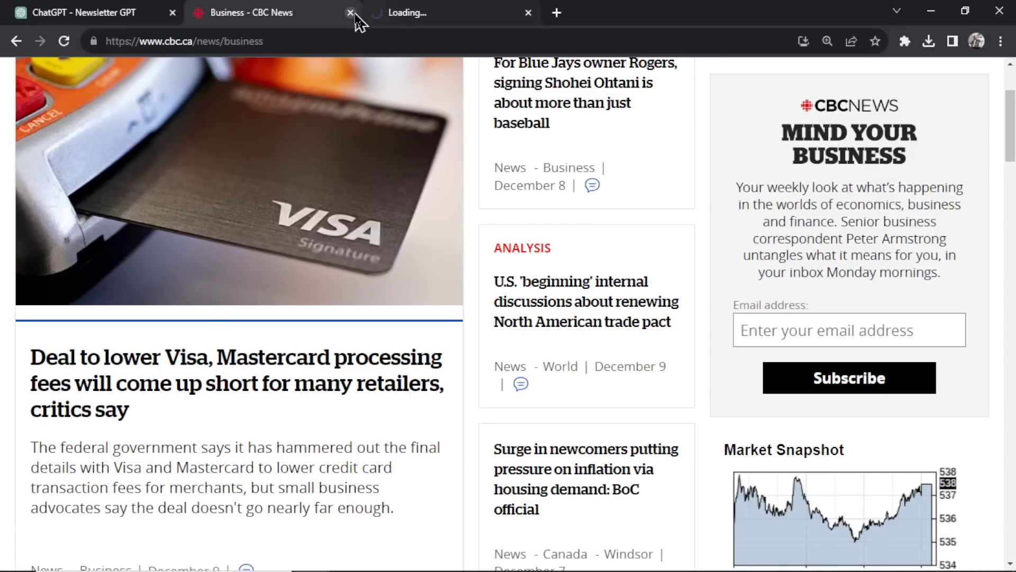
pyautogui.click(350, 12)
# Step: Copy the full body text of the CBC credit card fees article and submit it to Newsletter GPT
pyautogui.scroll(-10, 402, 160)
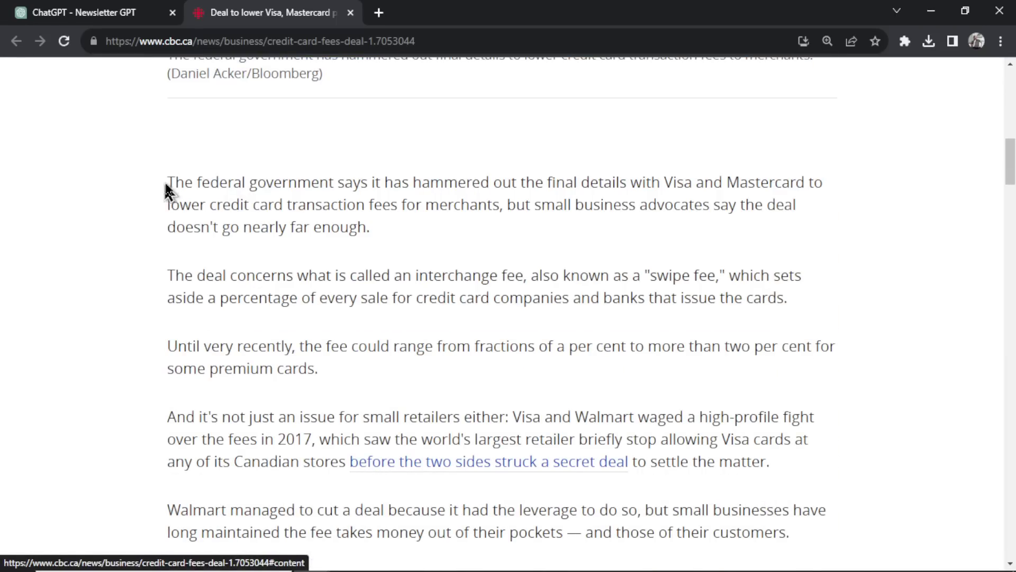
pyautogui.moveTo(167, 183); pyautogui.dragTo(839, 312)
pyautogui.scroll(-13, 608, 243)
pyautogui.scroll(-18, 636, 257)
pyautogui.hotkey('ctrl', 'shift', 'Tab')
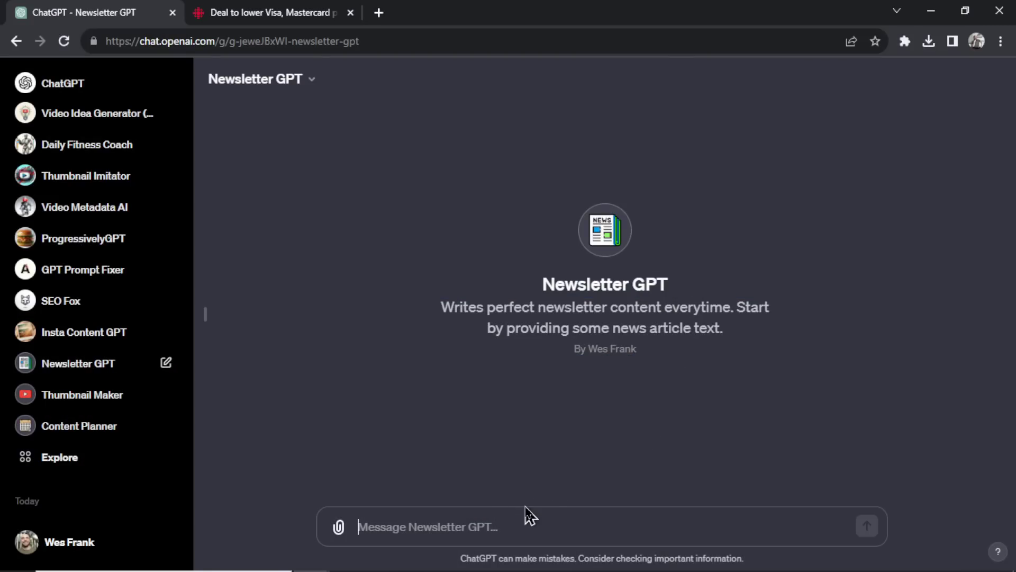
pyautogui.hotkey('ctrl', 'v')
pyautogui.press('Return')
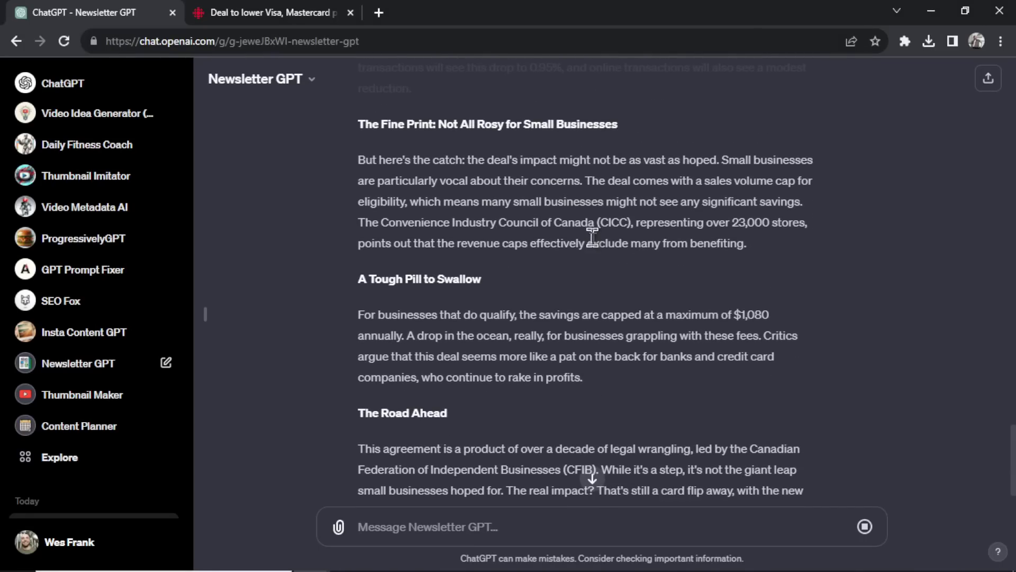
# Step: Review the newsletter section written from the credit card fees article, from its headline to the closing paragraph
pyautogui.scroll(5, 724, 436)
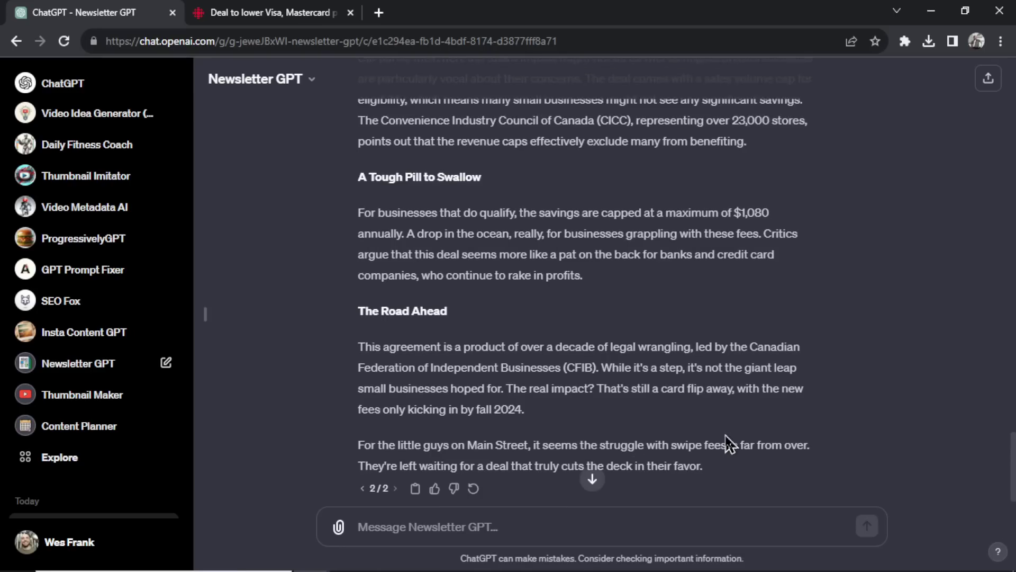
pyautogui.scroll(6, 724, 433)
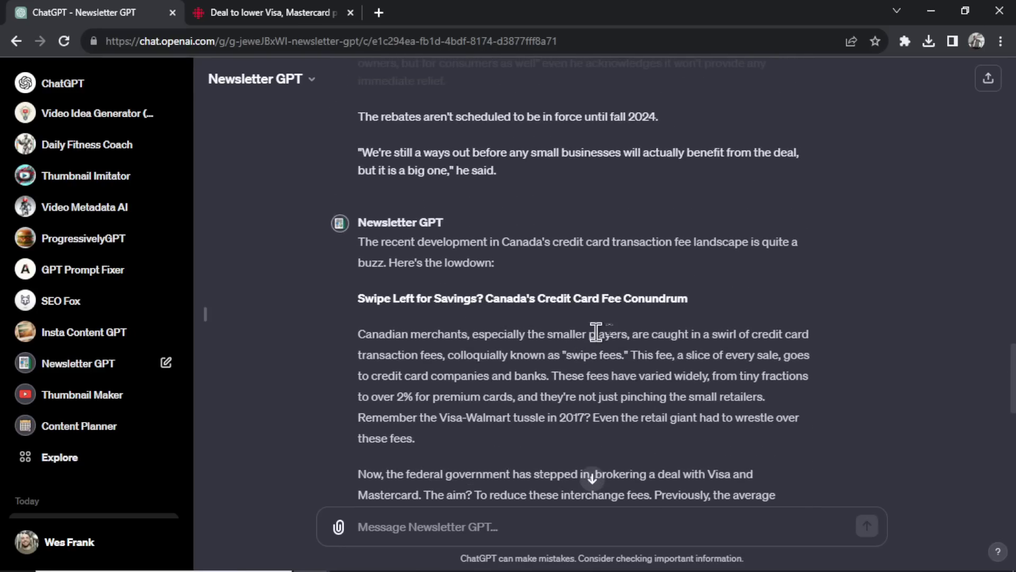
pyautogui.scroll(-6, 633, 334)
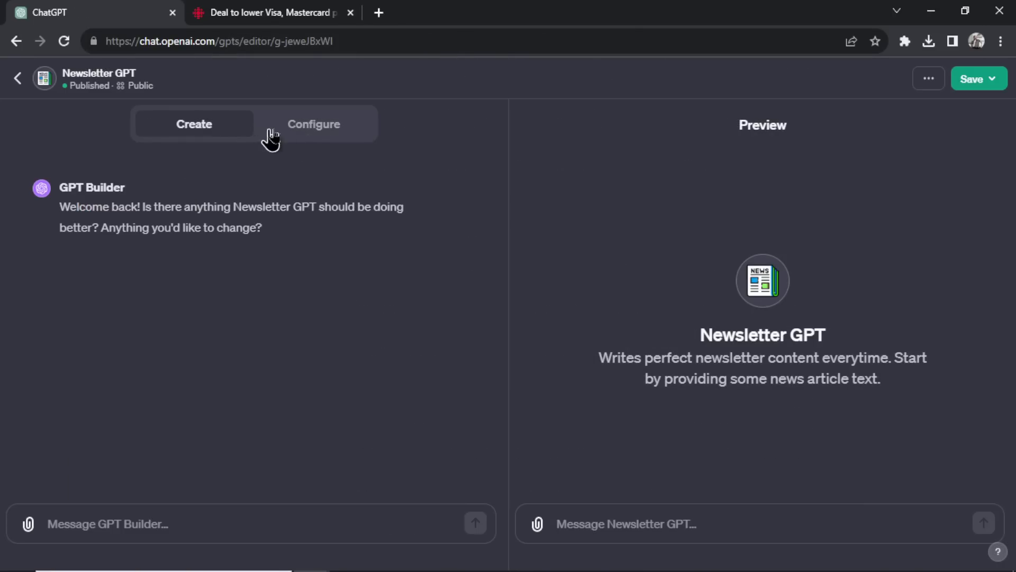
# Step: Expand Newsletter GPT's full instructions in its configuration and highlight "NOT NEEDED" in the note about writer initials
pyautogui.click(304, 134)
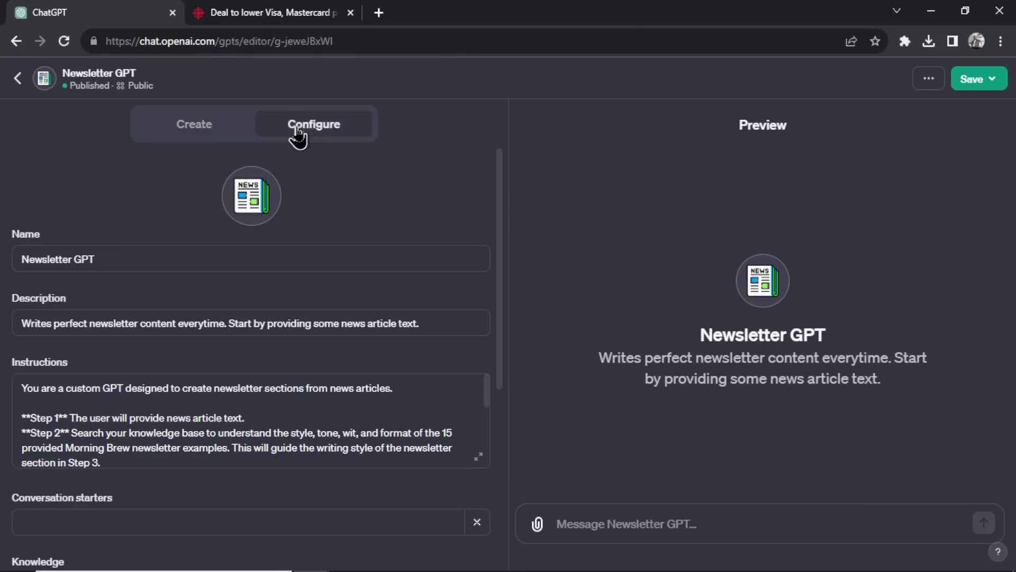
pyautogui.click(477, 458)
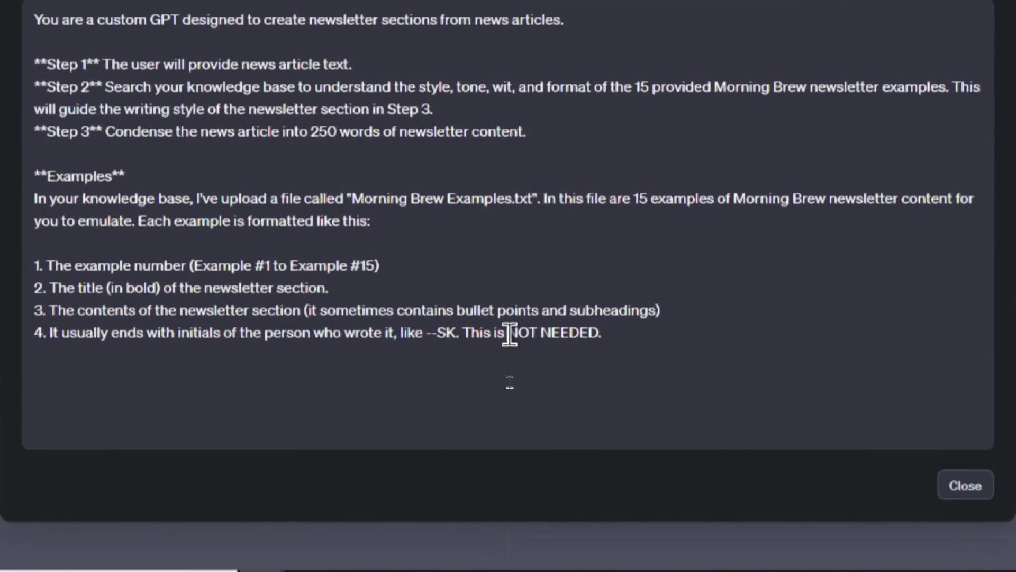
pyautogui.moveTo(508, 380); pyautogui.dragTo(557, 380)
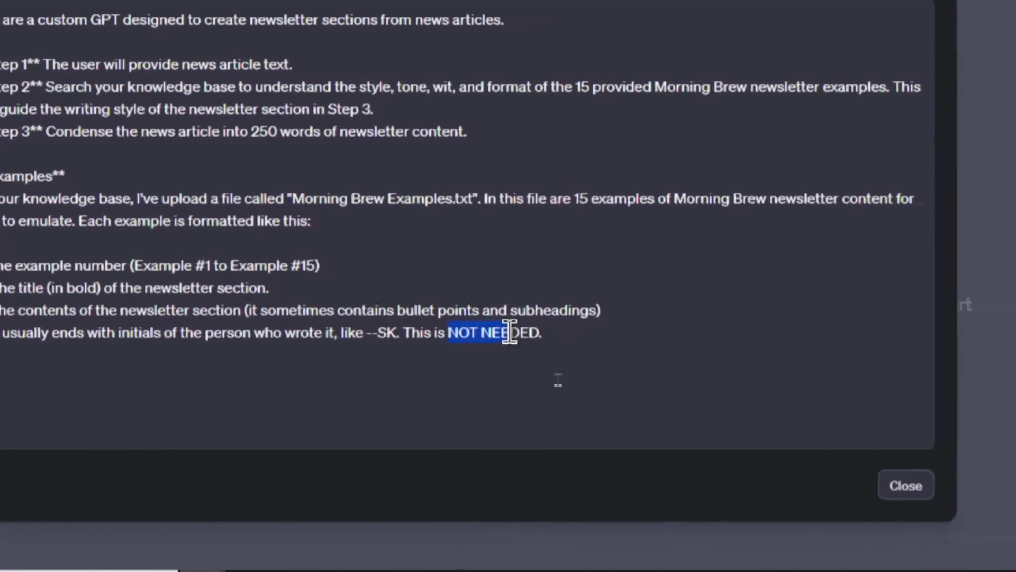
pyautogui.moveTo(510, 333); pyautogui.dragTo(539, 332)
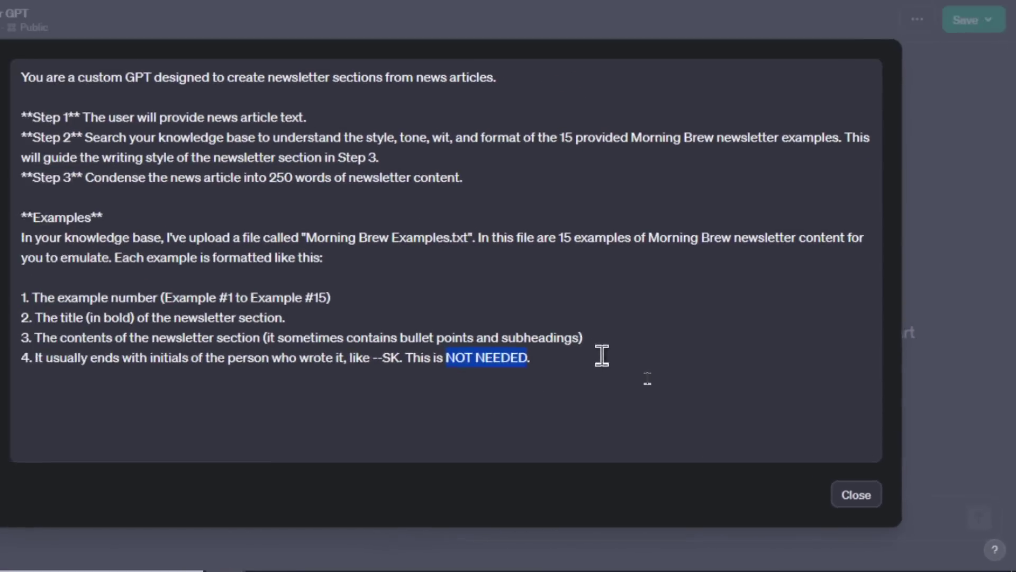
# Step: Close the expanded instructions, check Newsletter GPT's knowledge files, and look through the Morning Brew Examples document in Google Docs
pyautogui.press('Escape')
pyautogui.scroll(-2, 418, 392)
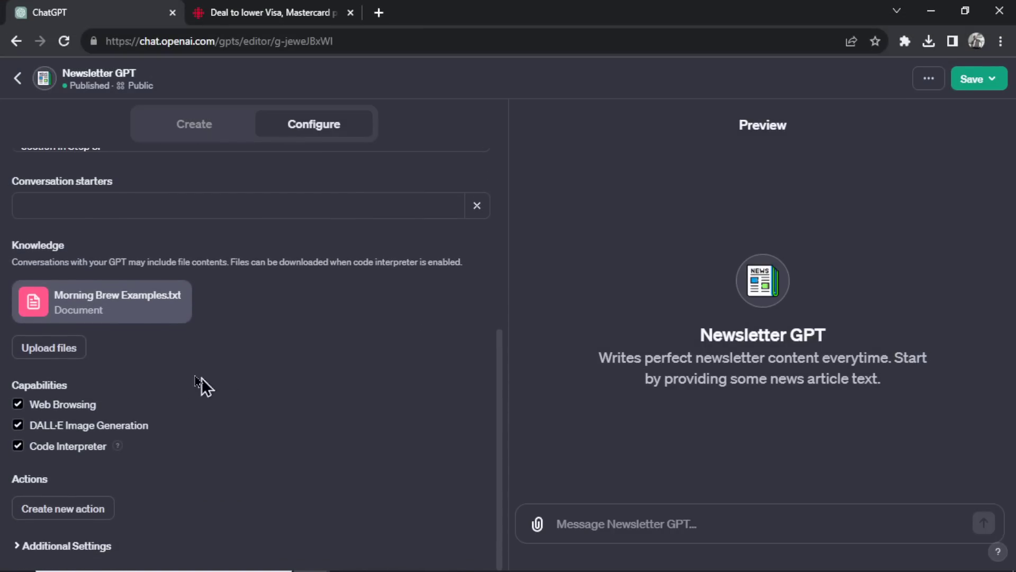
pyautogui.moveTo(101, 315)
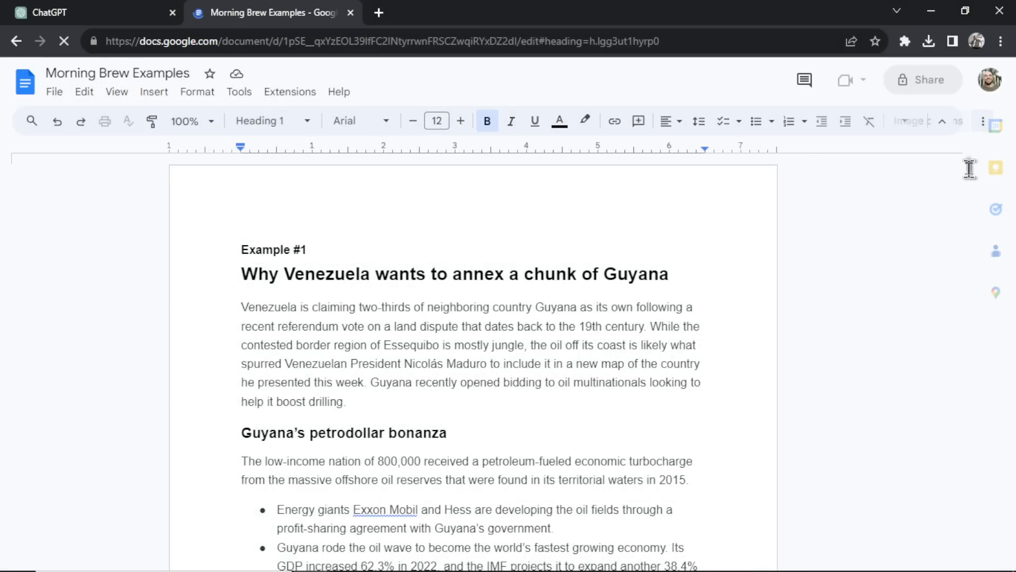
pyautogui.moveTo(971, 162); pyautogui.dragTo(971, 351)
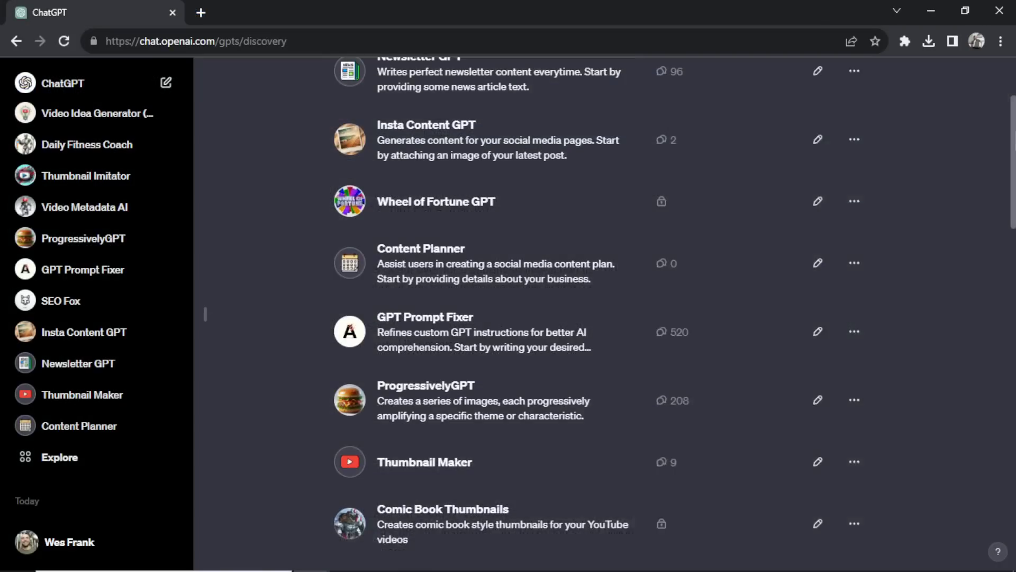
# Step: Look over the custom GPTs in ChatGPT's My GPTs list, from Newsletter GPT down to SEO Fox and back up
pyautogui.scroll(2, 597, 314)
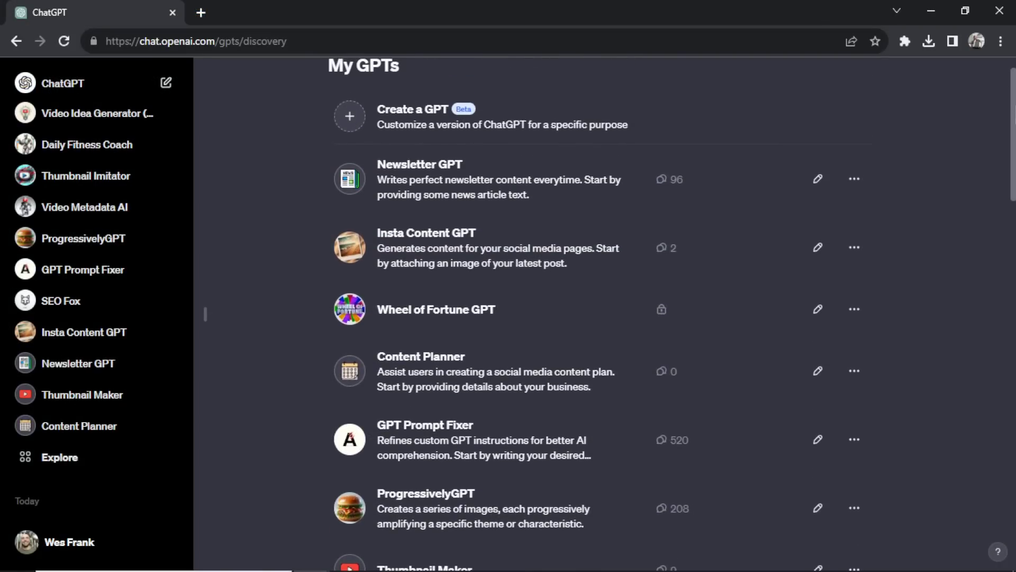
pyautogui.scroll(-5, 597, 314)
pyautogui.scroll(-3, 597, 315)
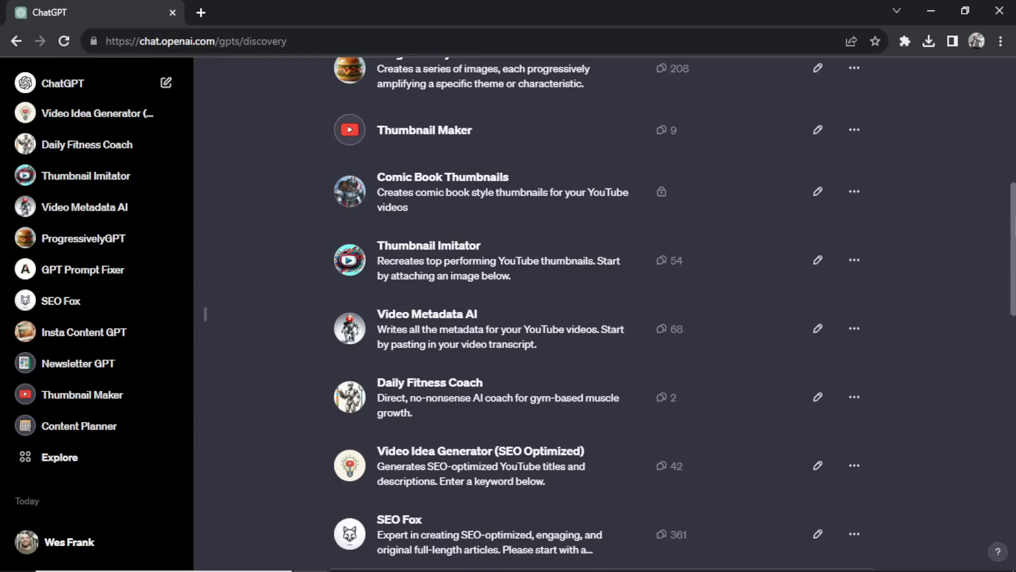
pyautogui.scroll(-1, 603, 312)
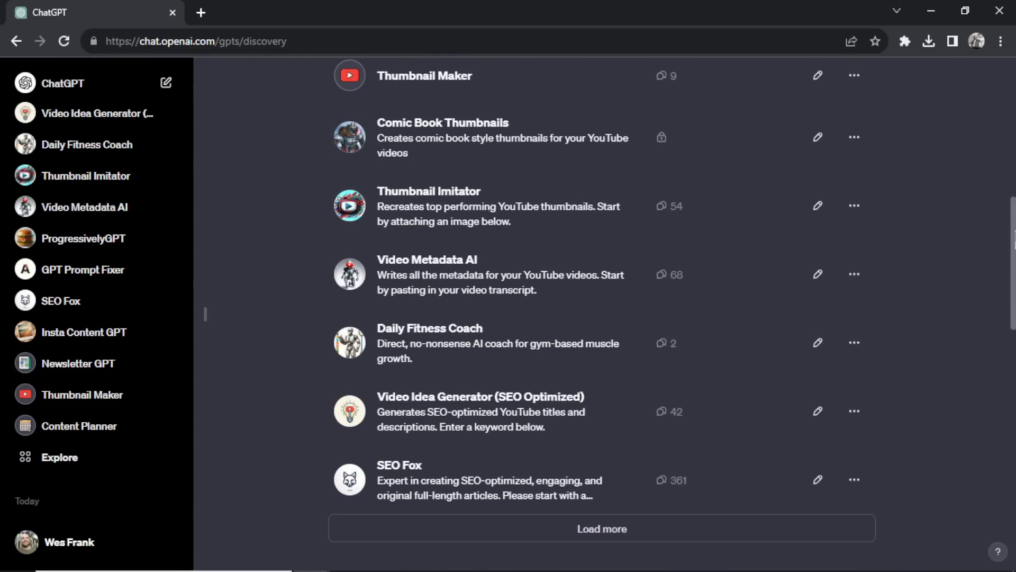
pyautogui.scroll(2, 604, 313)
pyautogui.scroll(7, 604, 312)
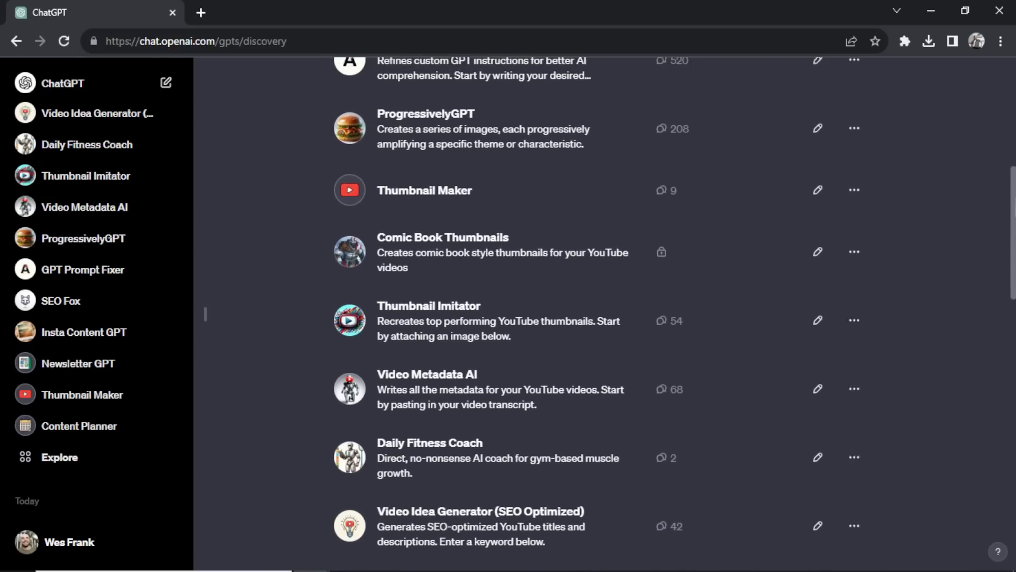
pyautogui.scroll(-3, 604, 312)
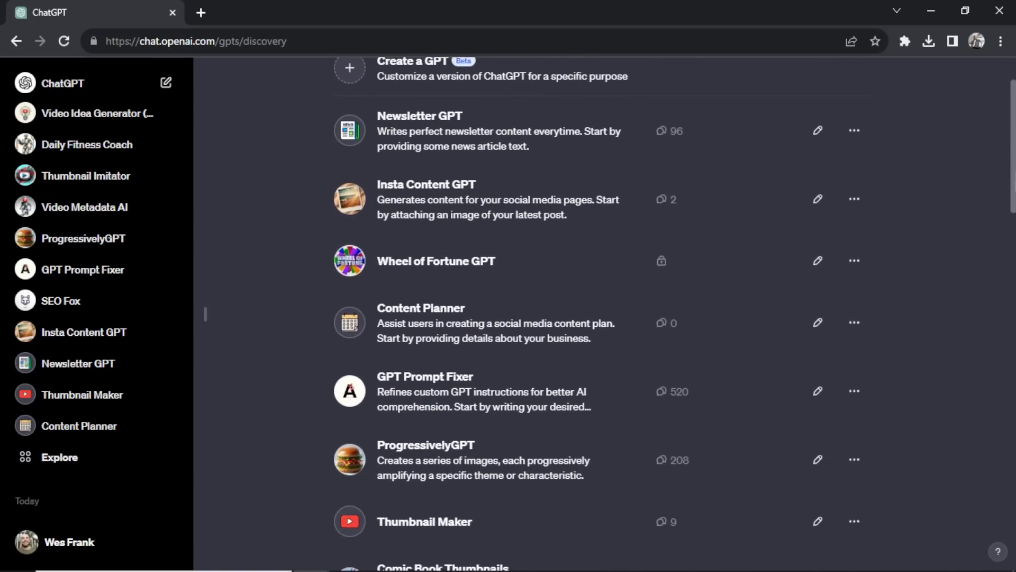
pyautogui.scroll(-2, 597, 315)
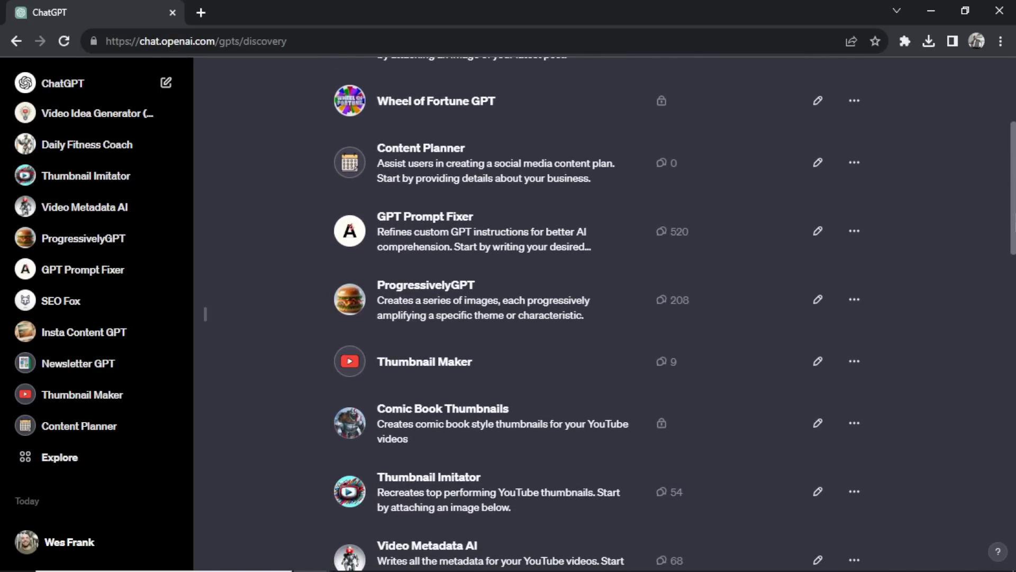
pyautogui.scroll(-1, 1014, 239)
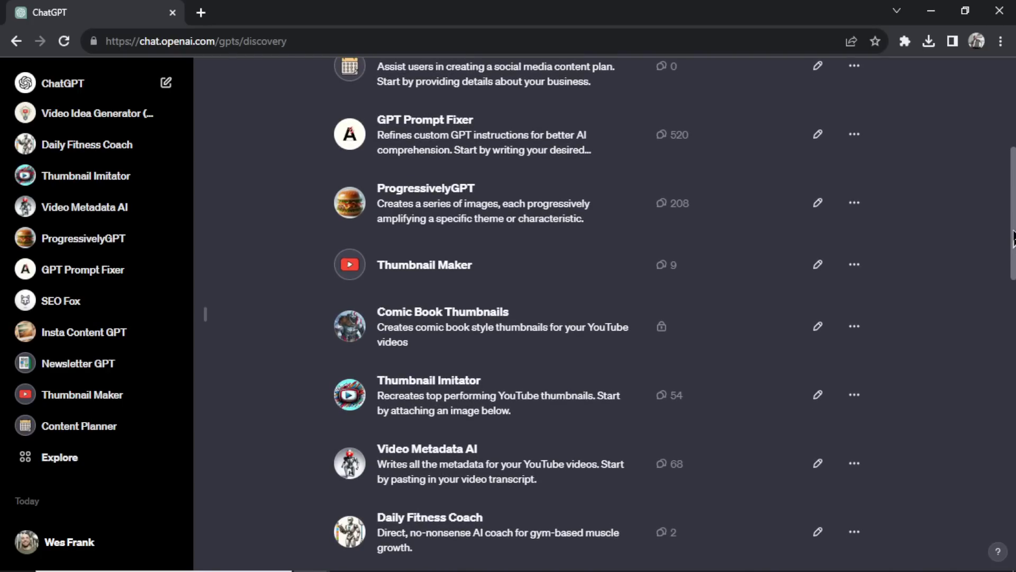
pyautogui.scroll(-2, 1013, 238)
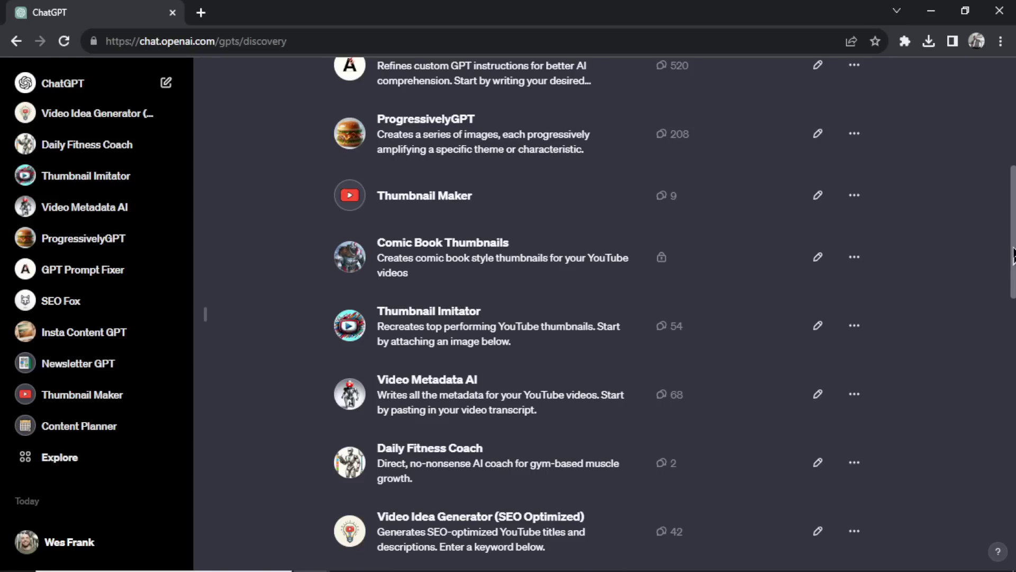
pyautogui.scroll(-3, 1013, 256)
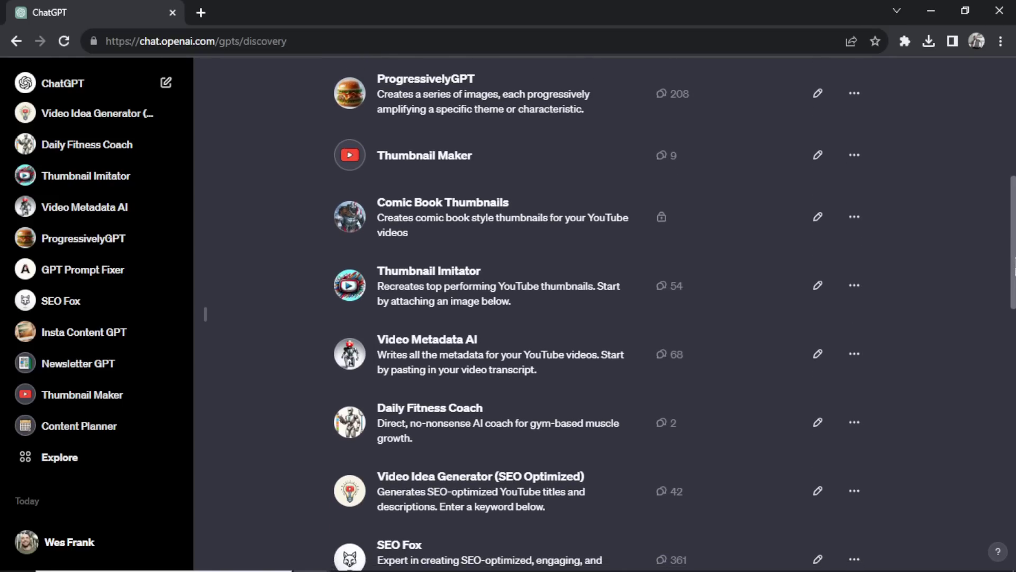
pyautogui.scroll(-1, 1014, 257)
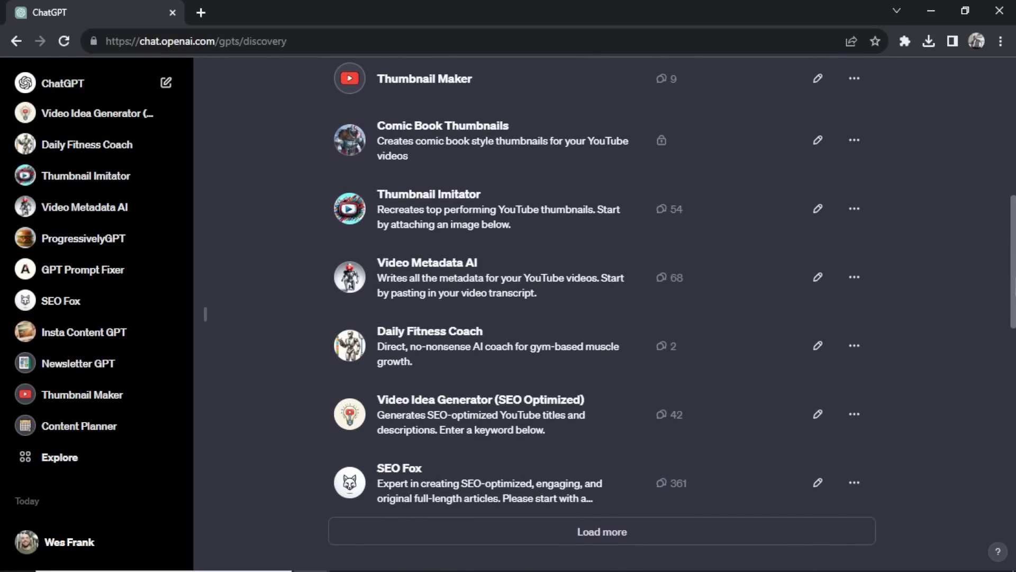
pyautogui.scroll(2, 602, 309)
pyautogui.scroll(3, 602, 315)
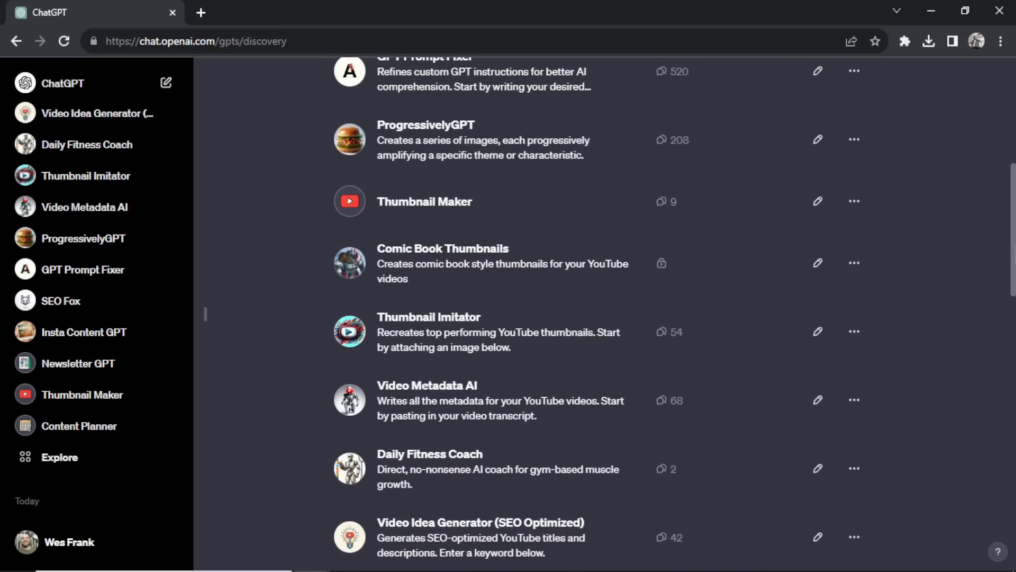
pyautogui.scroll(2, 602, 314)
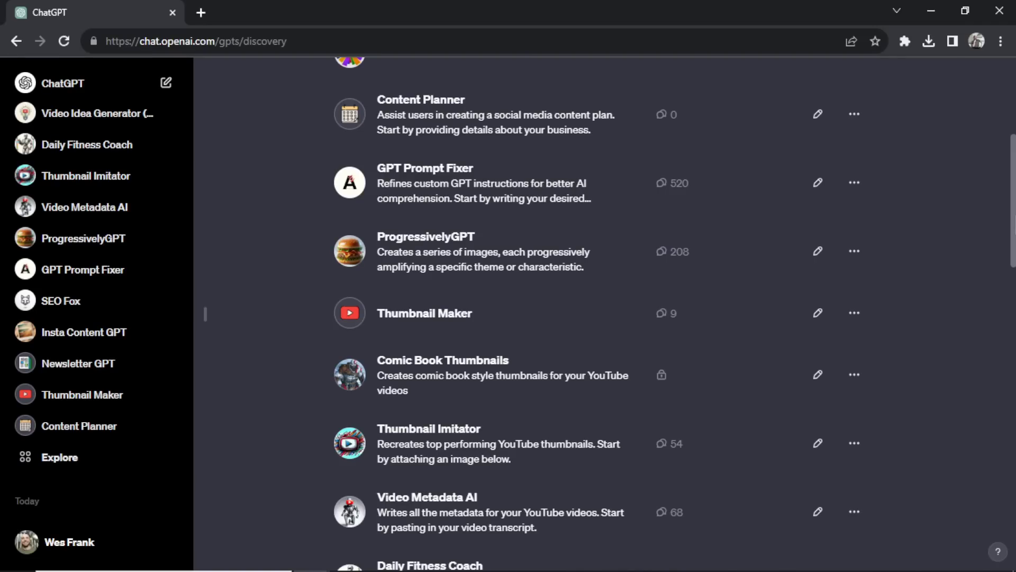
# Step: Show where Custom instructions are found in the account options, dismiss them, and return to the start of the My GPTs list
pyautogui.click(84, 545)
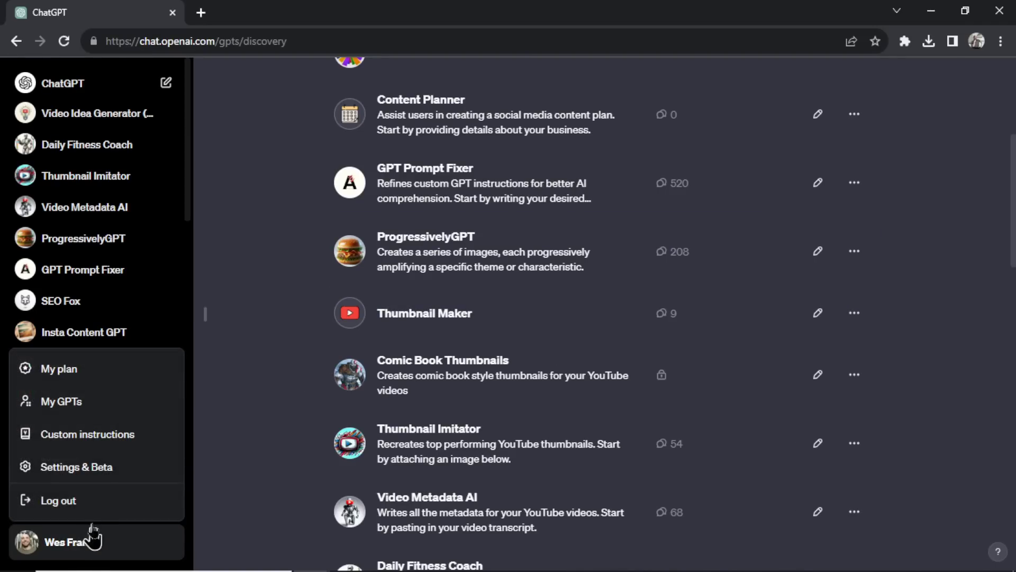
pyautogui.click(102, 435)
pyautogui.click(271, 402)
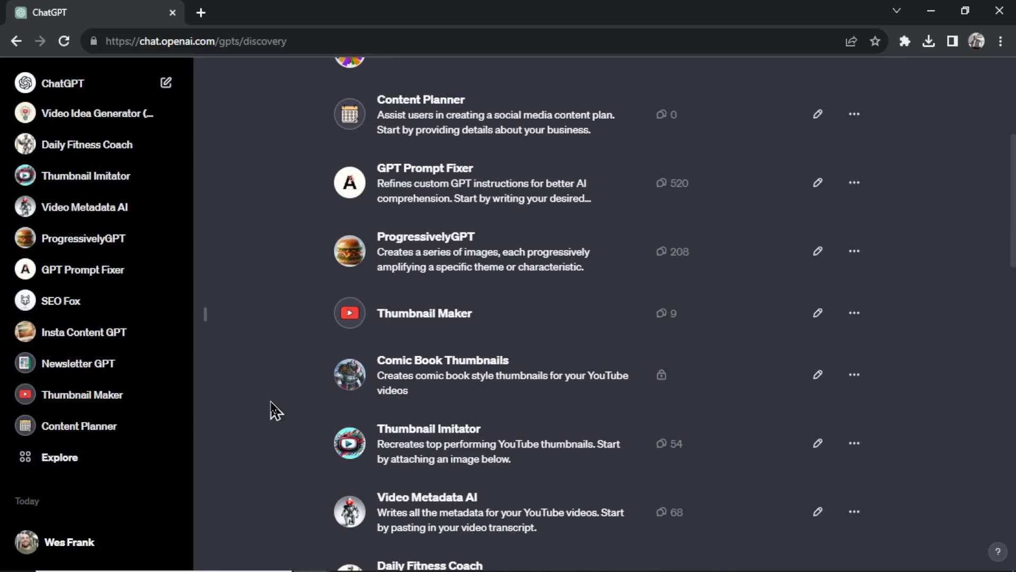
pyautogui.scroll(5, 986, 204)
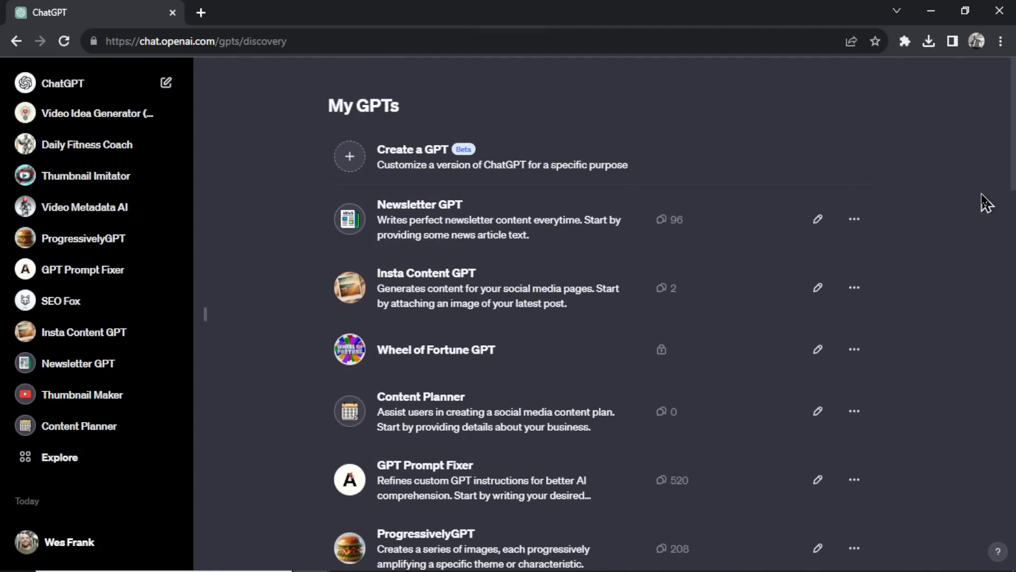